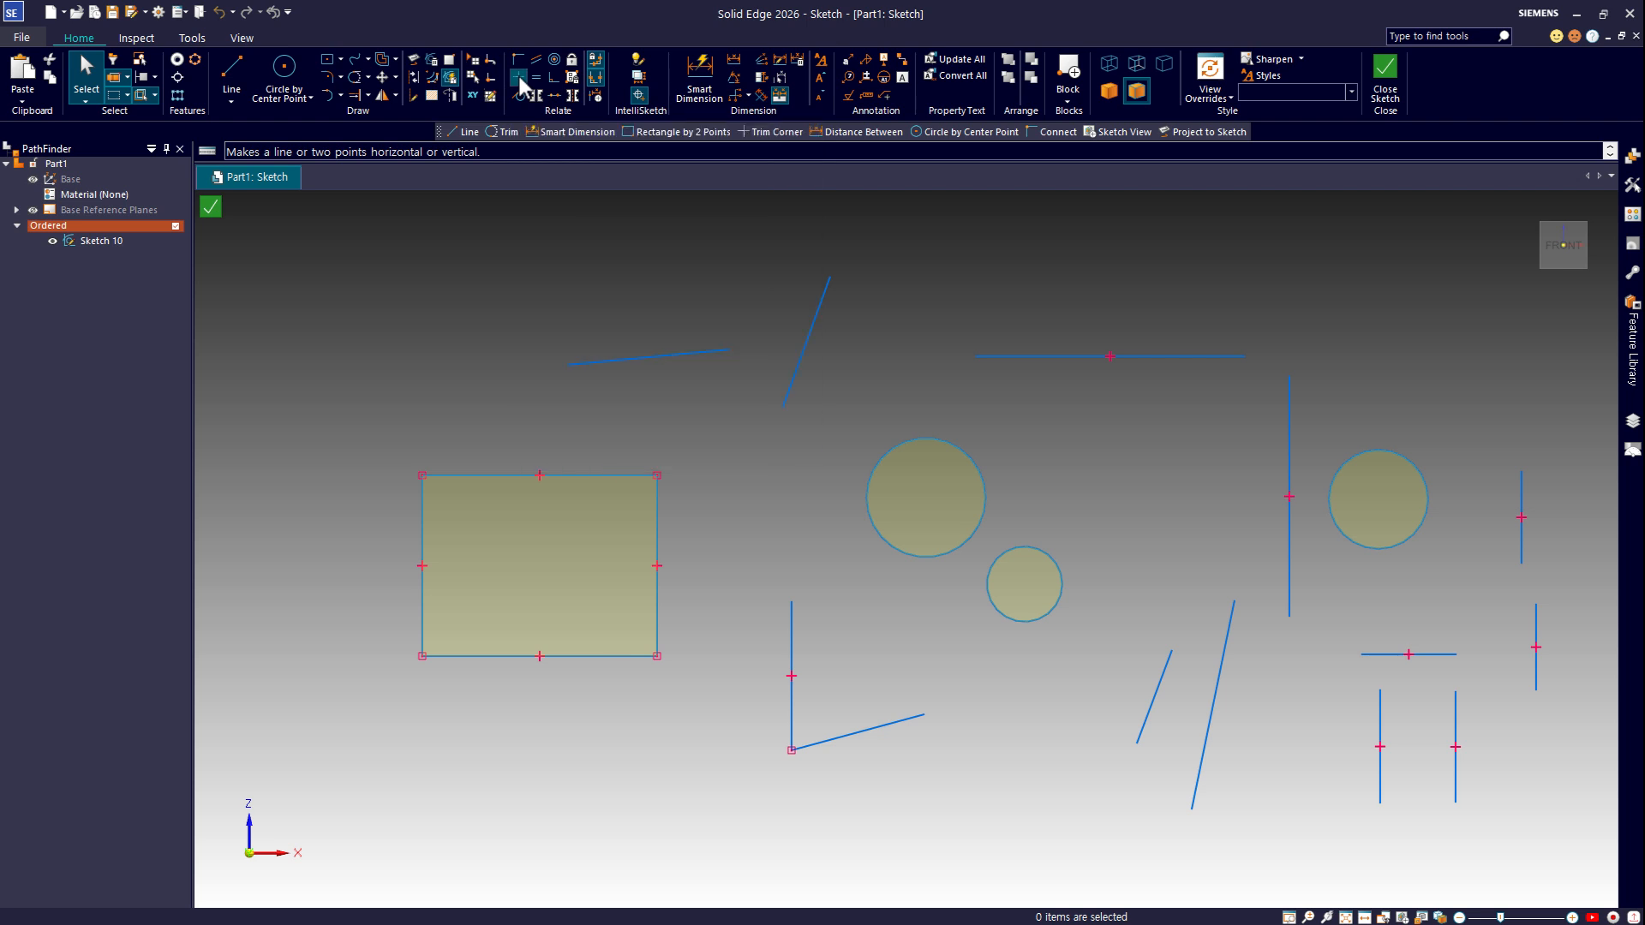
# Step: Apply the Horizontal/Vertical relation to the two slanted lines above the rectangle, making one horizontal and the other vertical
pyautogui.click(518, 77)
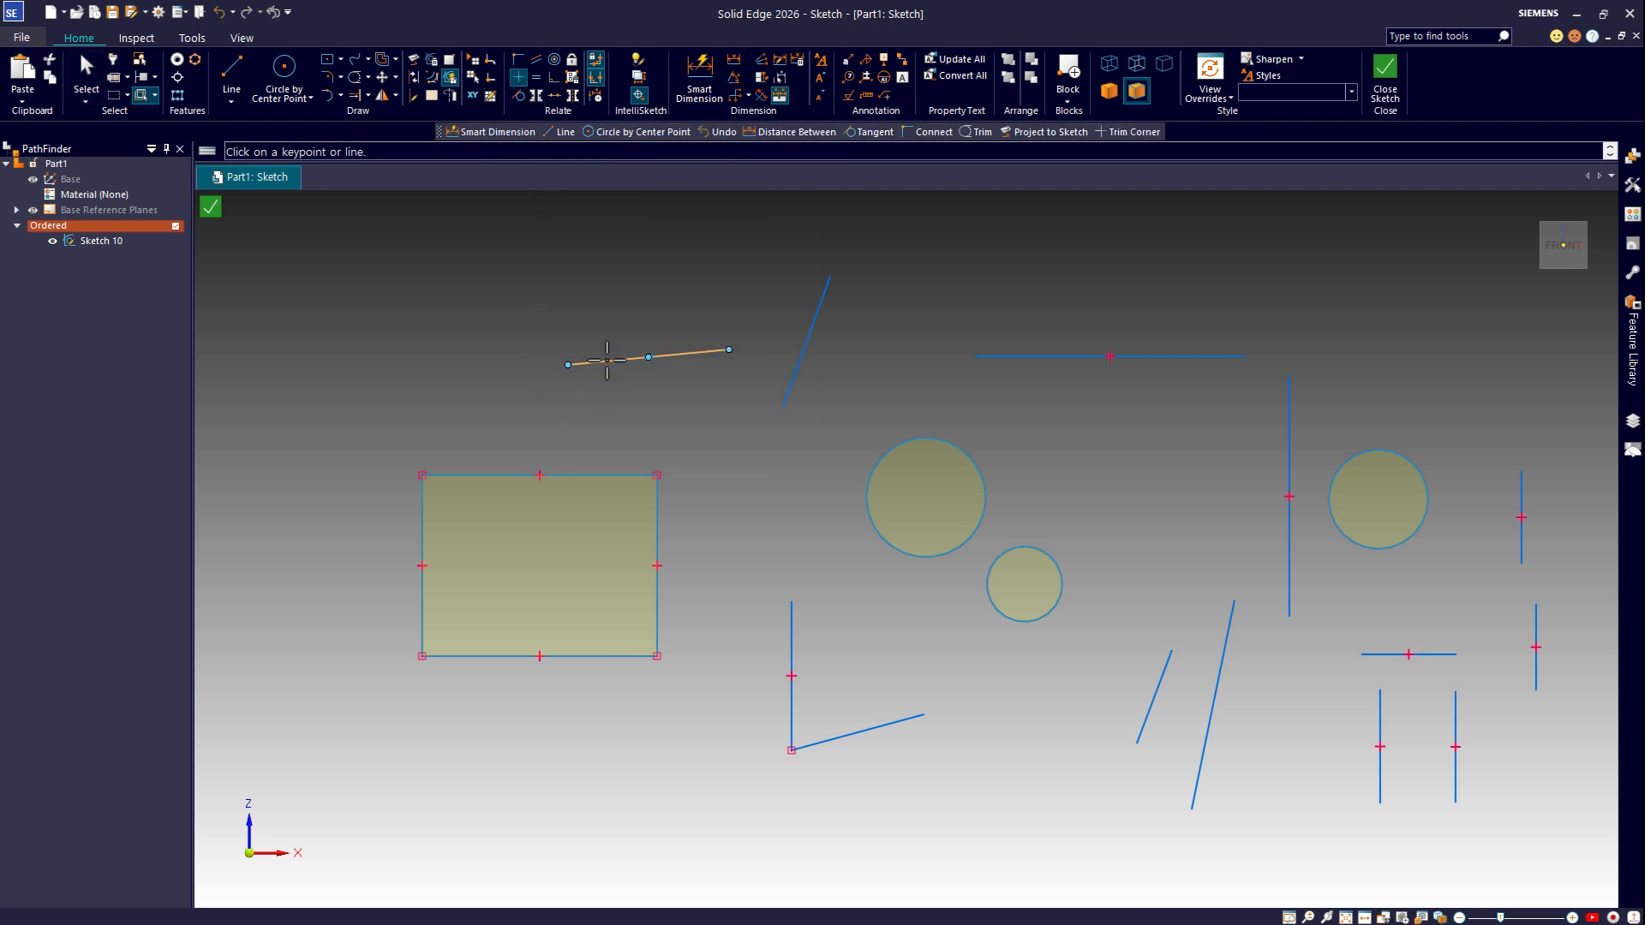
pyautogui.click(607, 360)
pyautogui.click(824, 313)
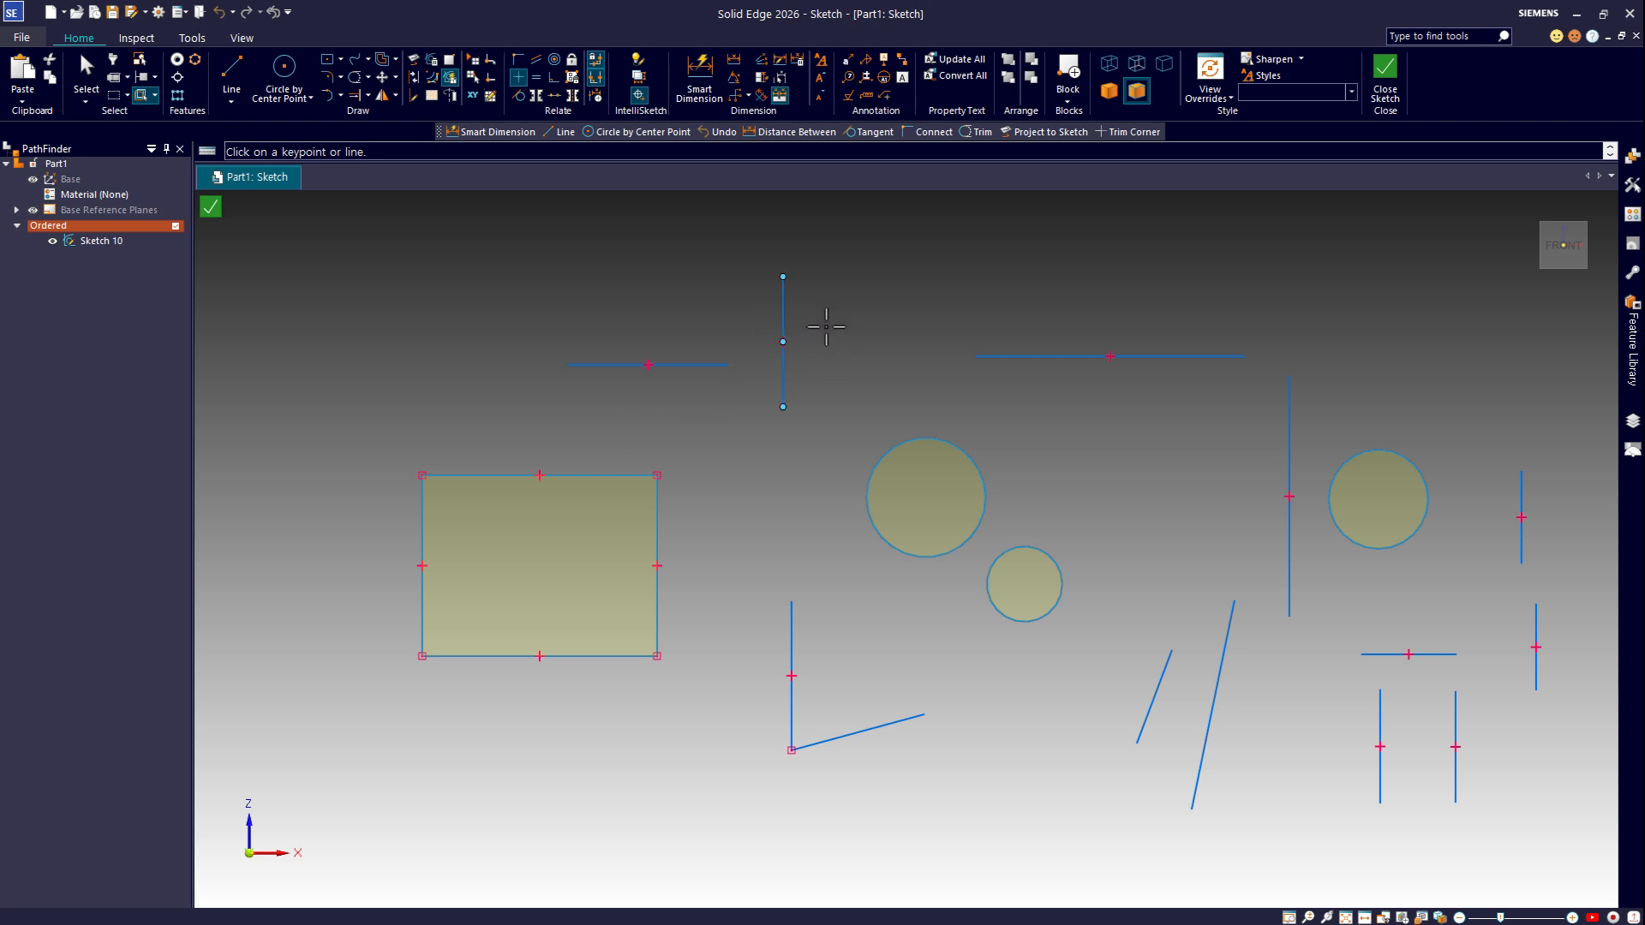
pyautogui.press('Escape')
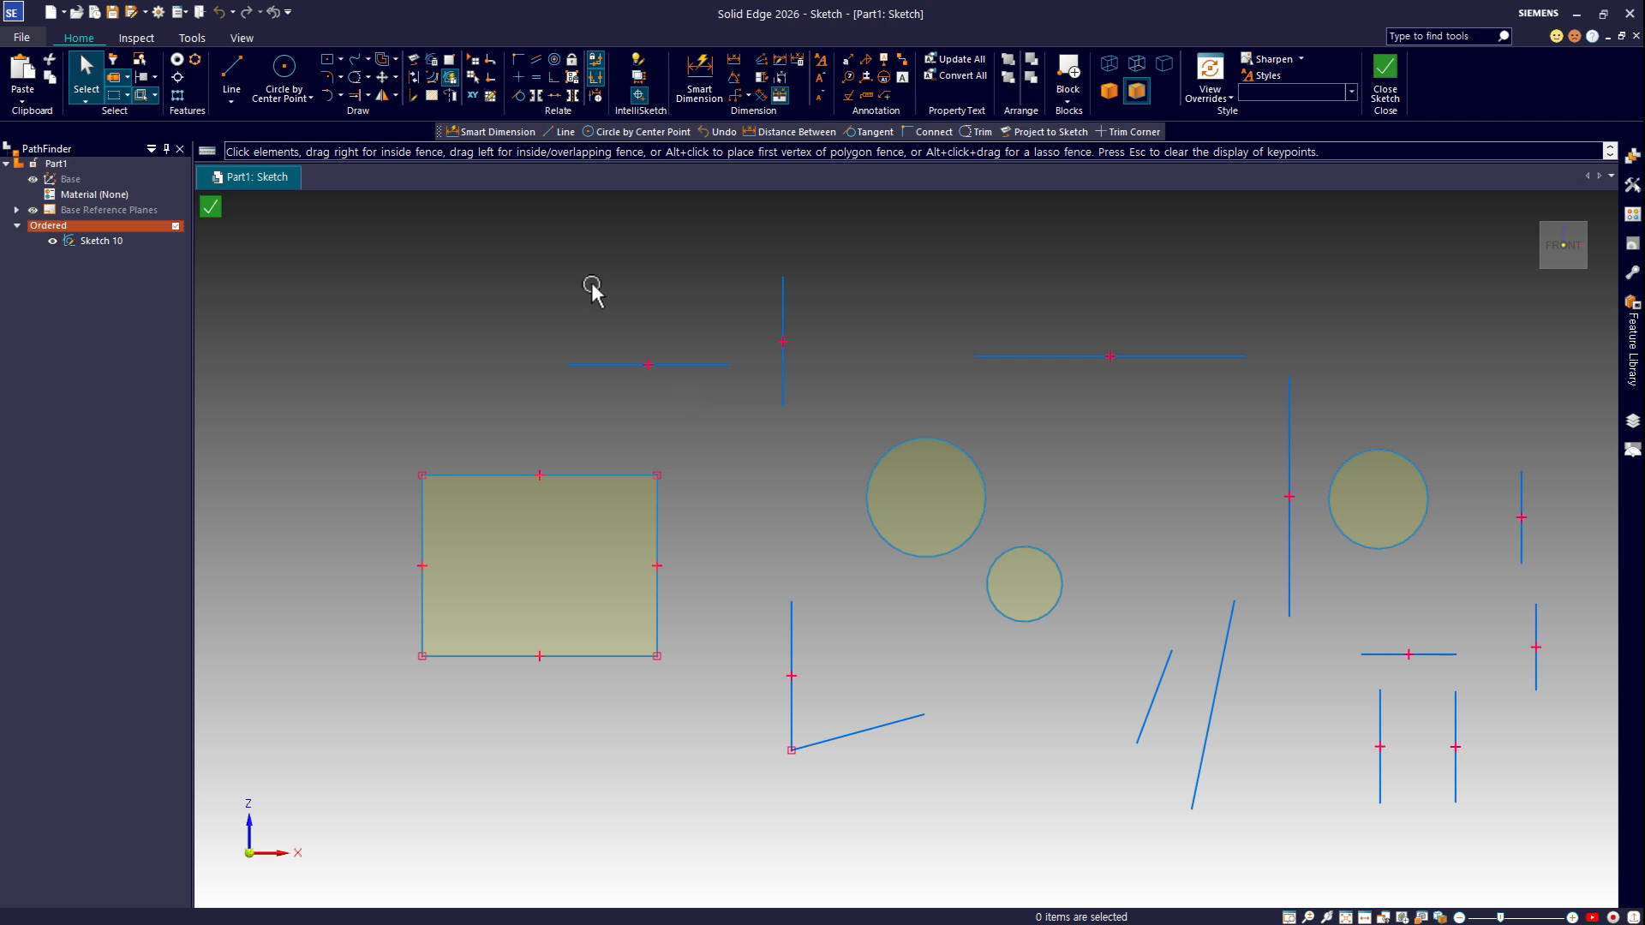
# Step: Horizontally align the right endpoint of the horizontal line above the rectangle with the midpoint of the neighbouring vertical line
pyautogui.click(517, 81)
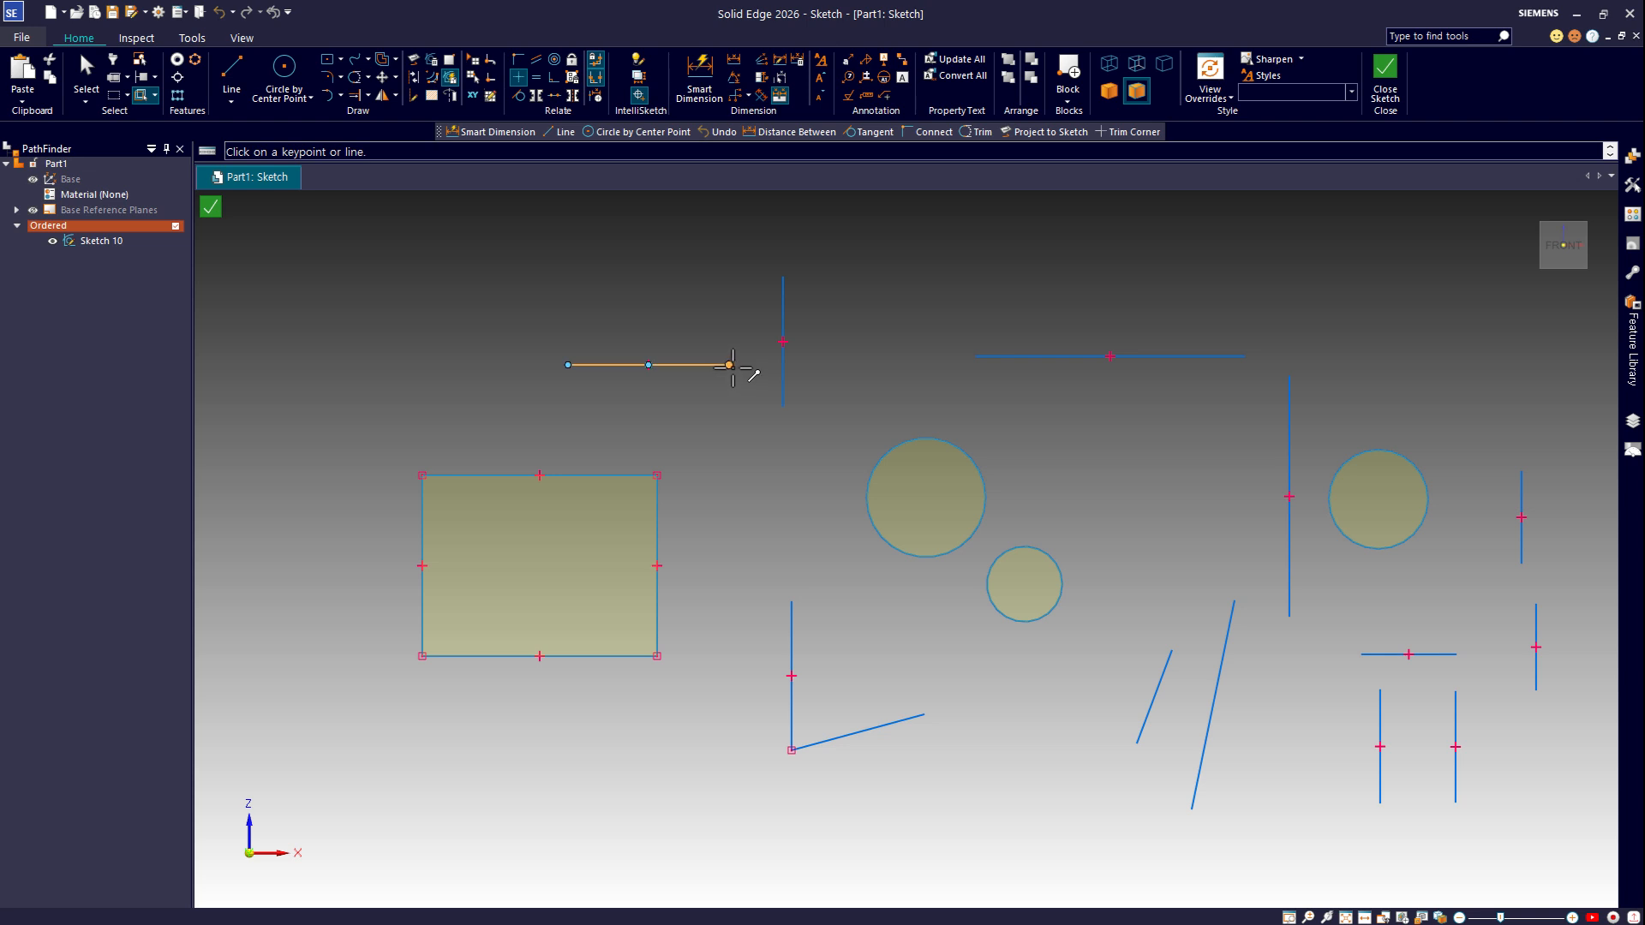
pyautogui.click(735, 366)
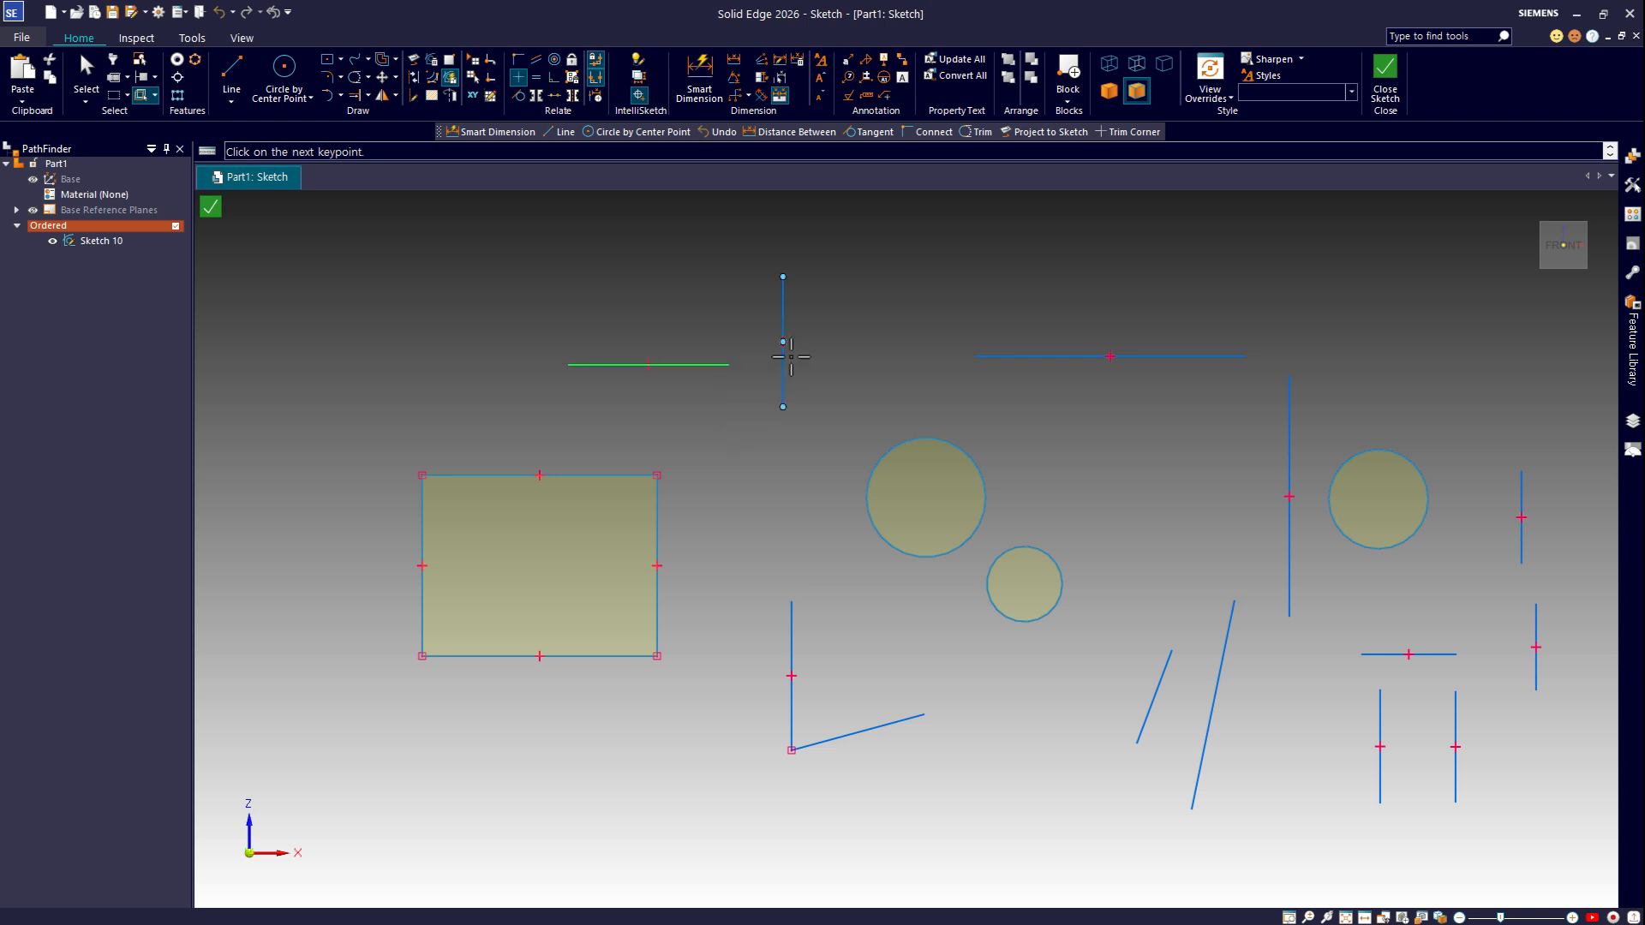
pyautogui.click(782, 343)
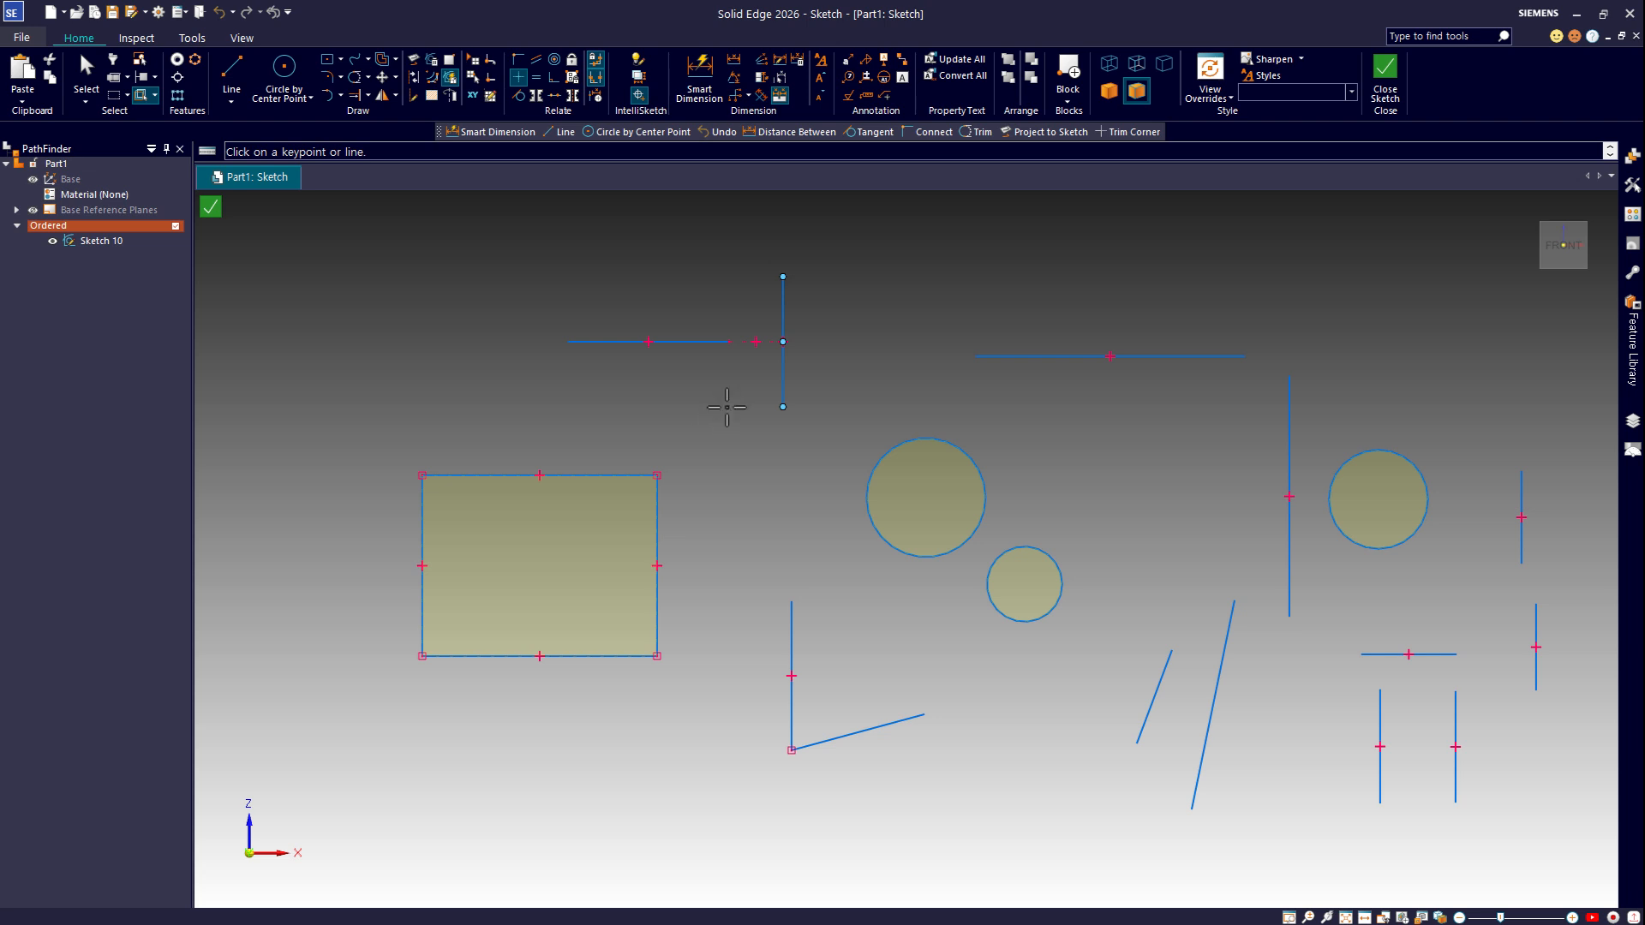
# Step: Connect the right endpoint of the long horizontal line to the upper endpoint of the tall vertical line
pyautogui.click(522, 59)
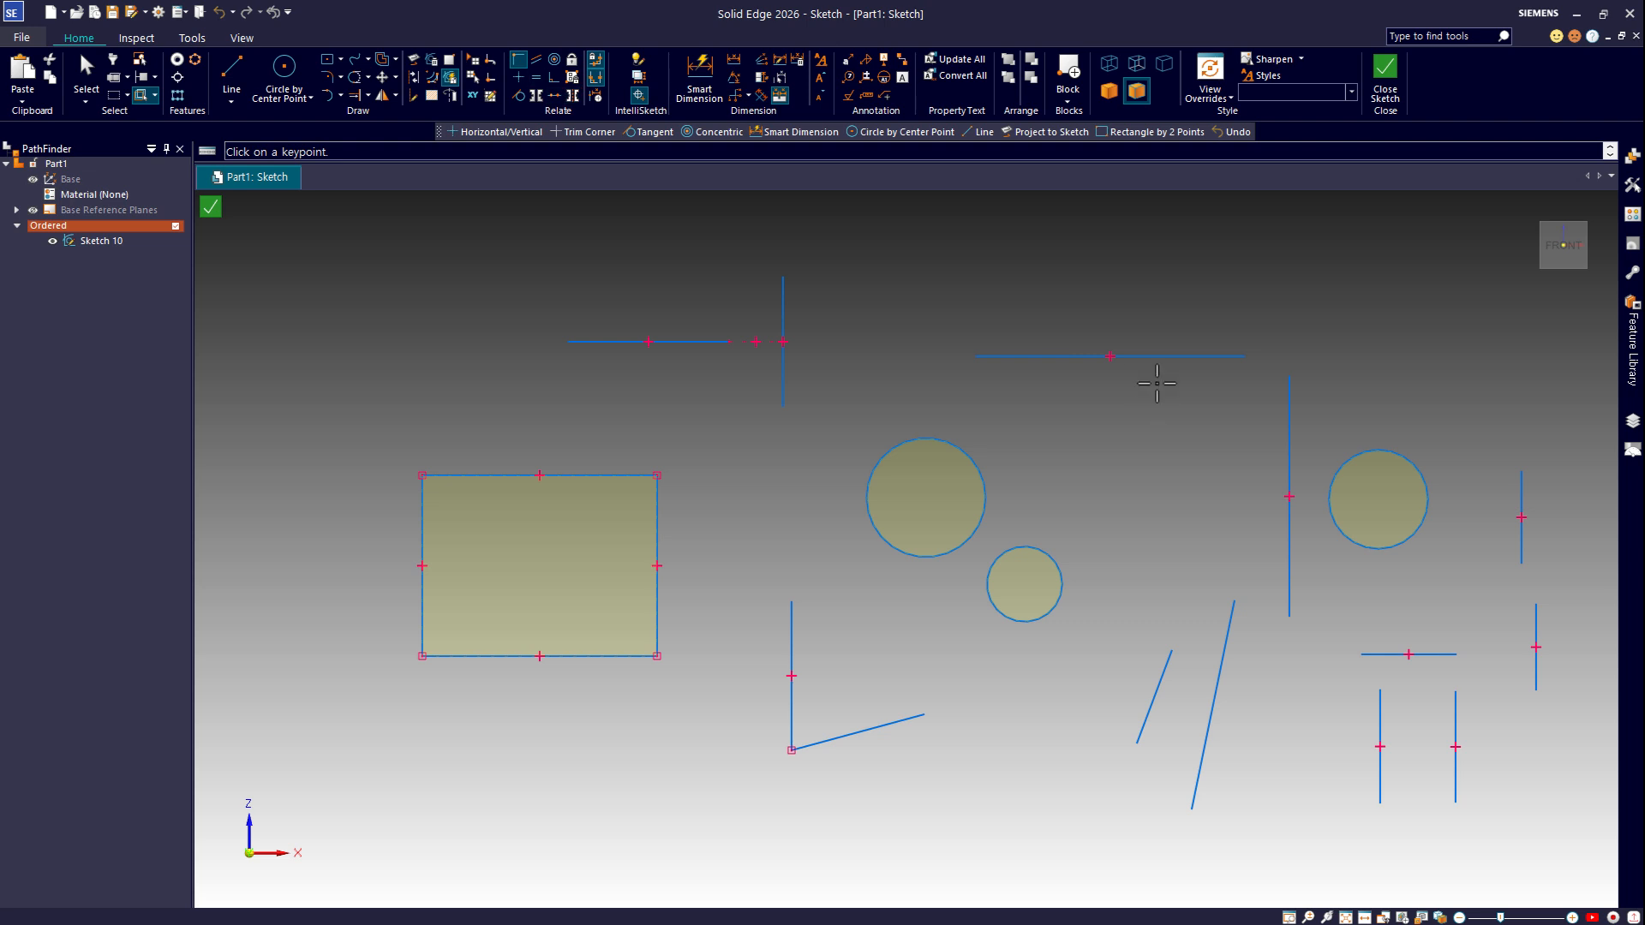
pyautogui.click(1245, 357)
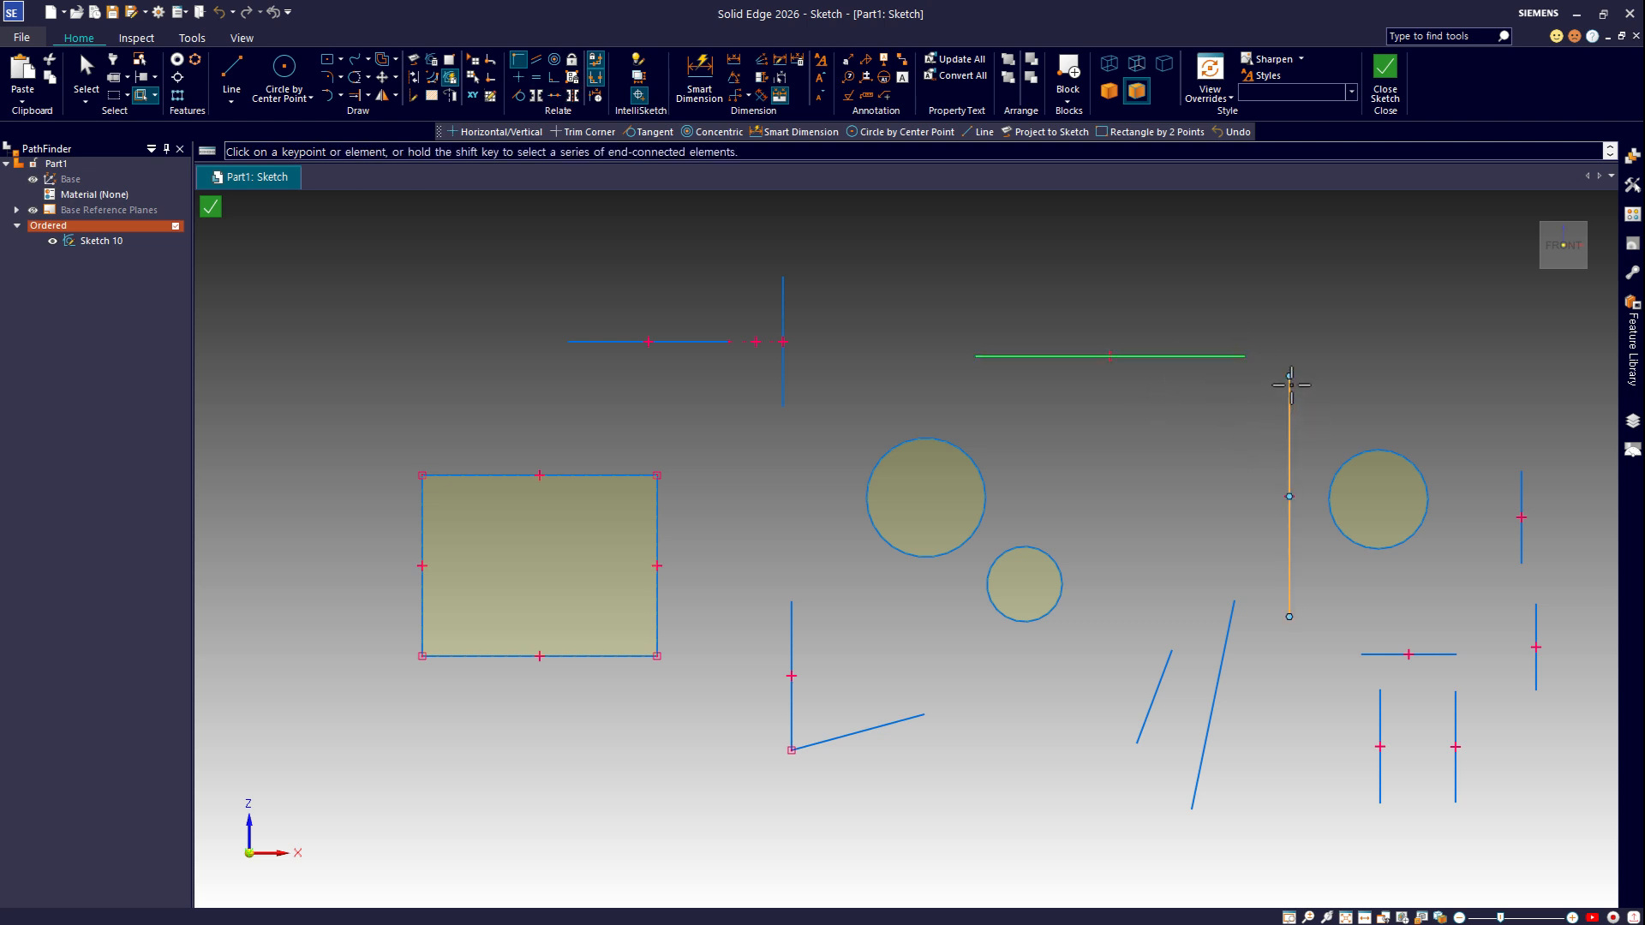
pyautogui.click(1289, 378)
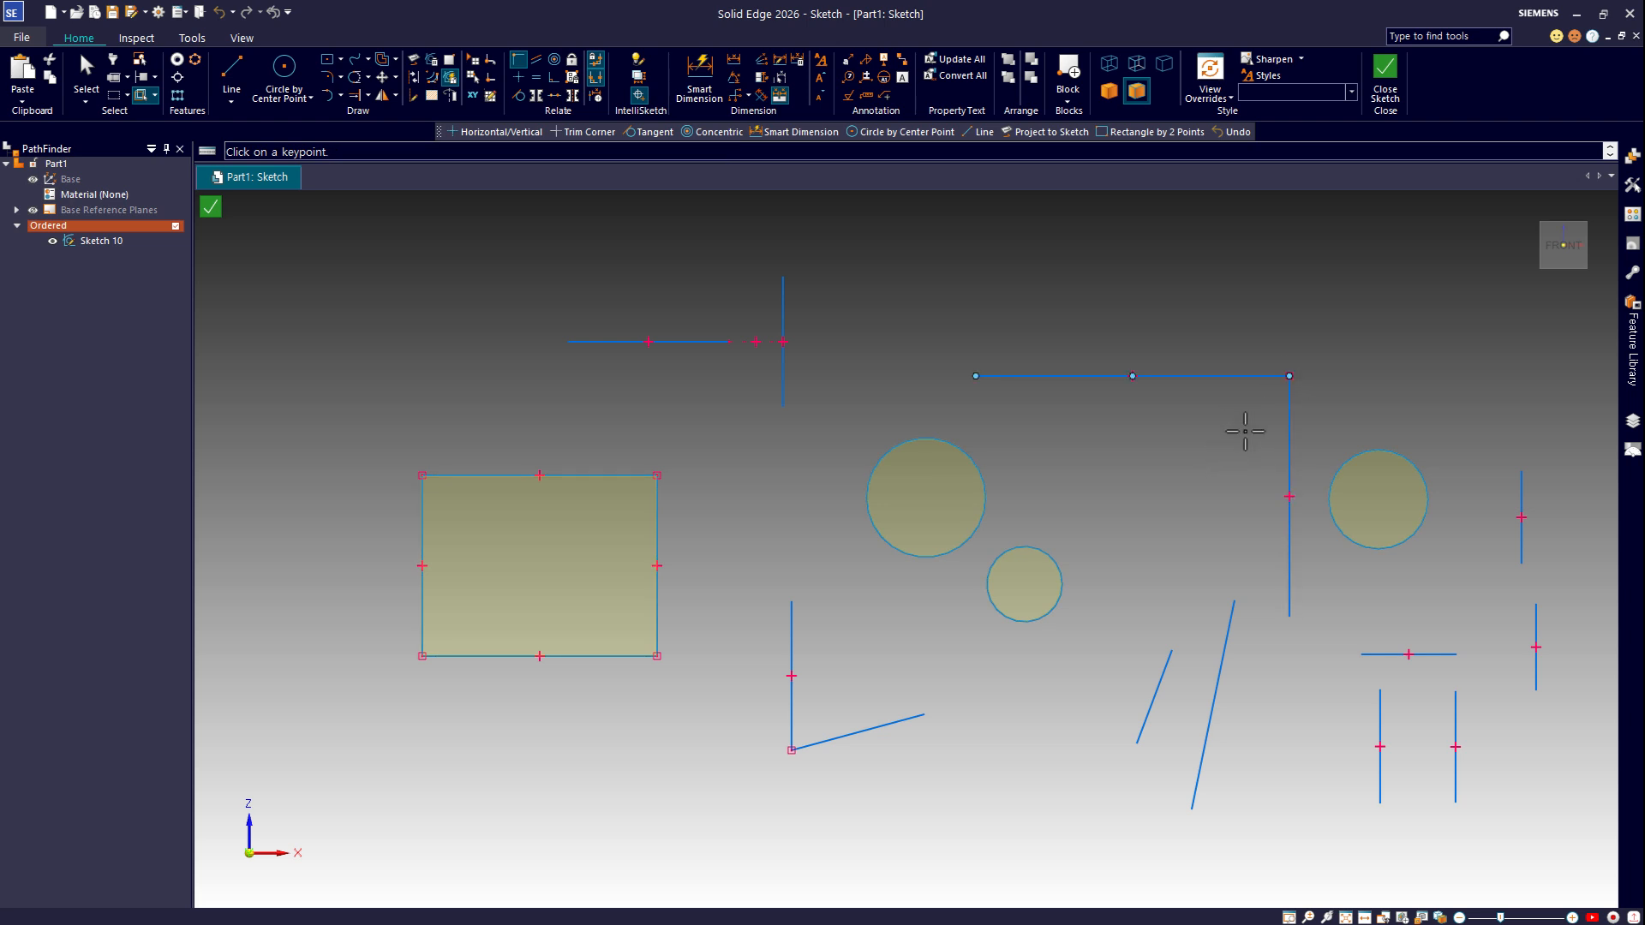
pyautogui.press('Escape')
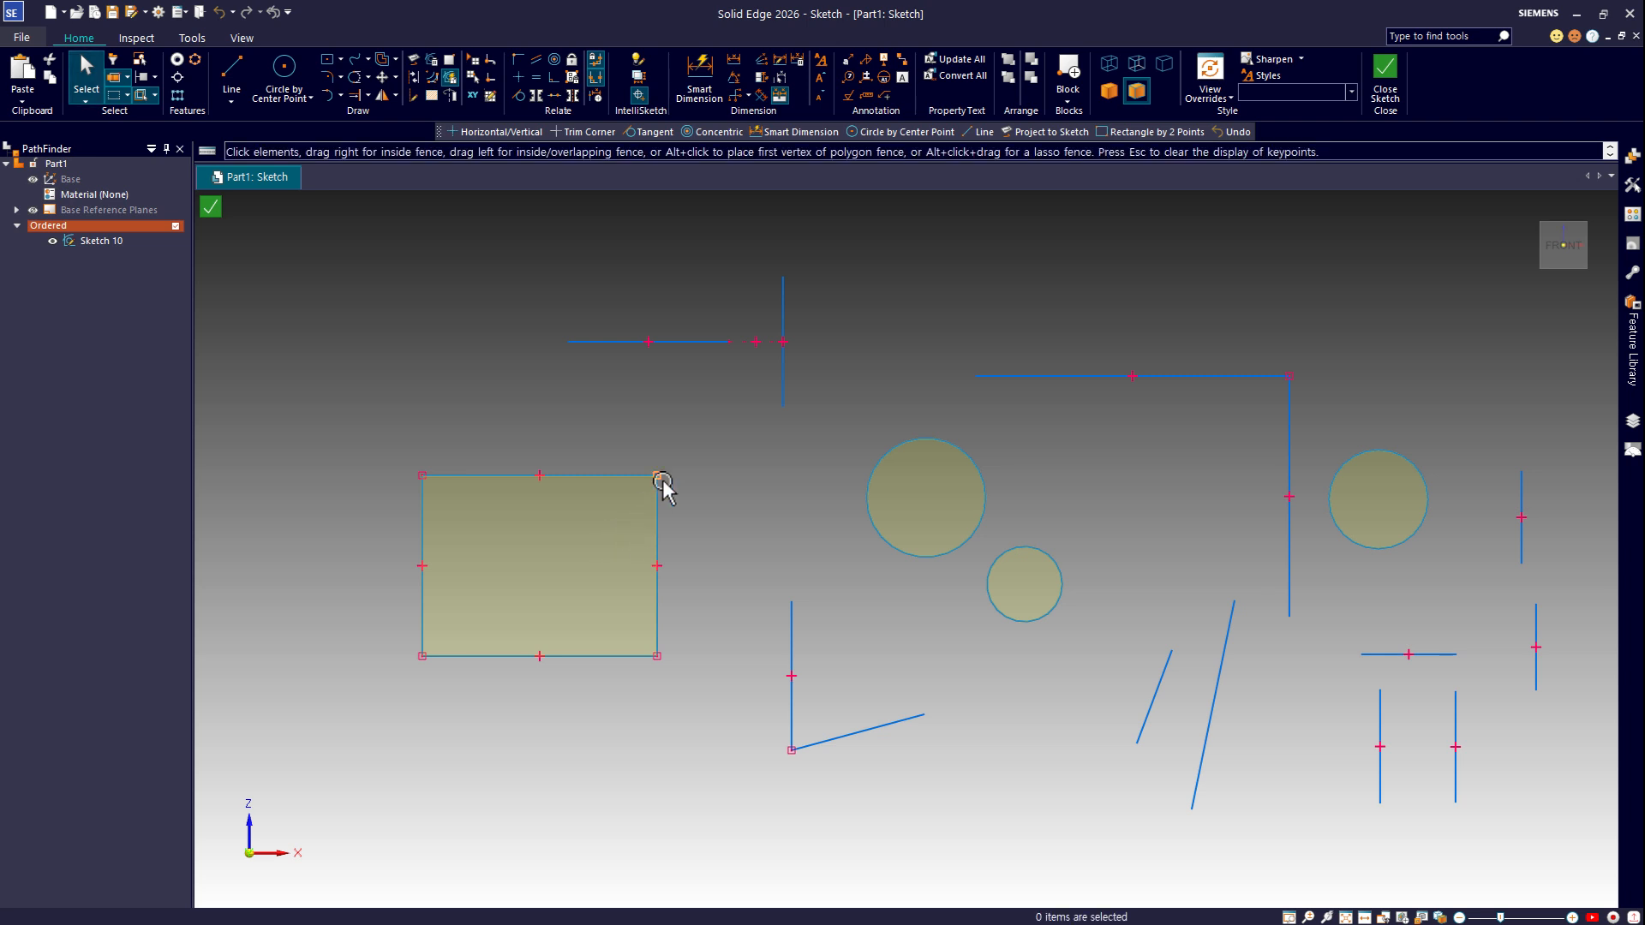
# Step: Delete the connect relation at the rectangle's upper-right corner
pyautogui.moveTo(638, 454); pyautogui.dragTo(712, 514)
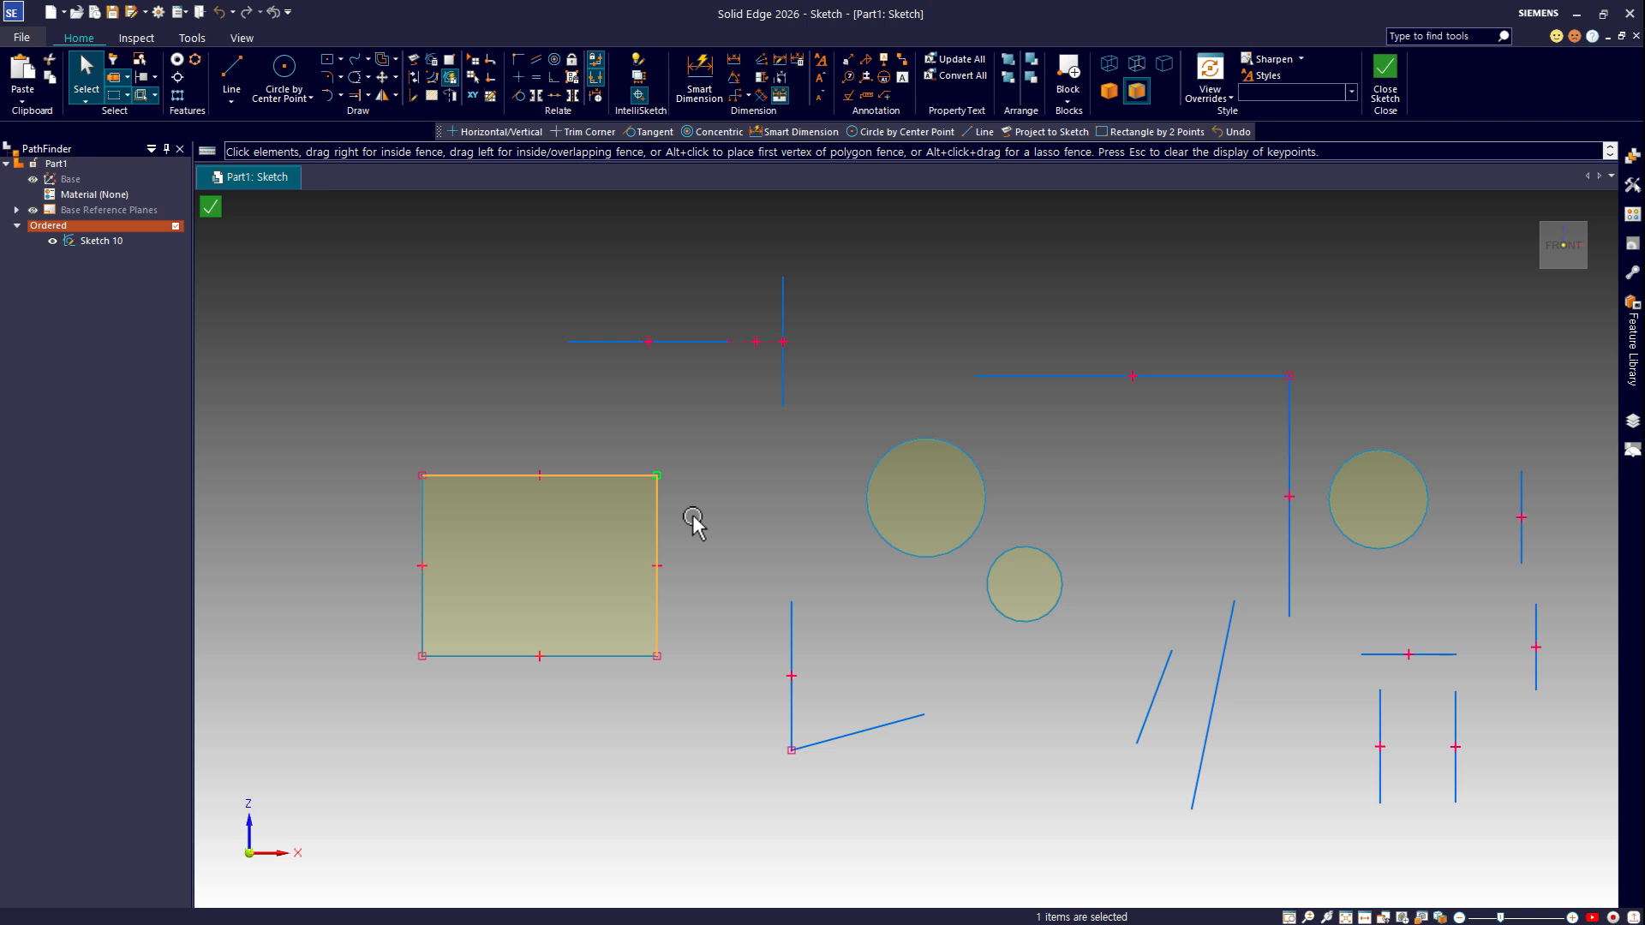
pyautogui.click(692, 516)
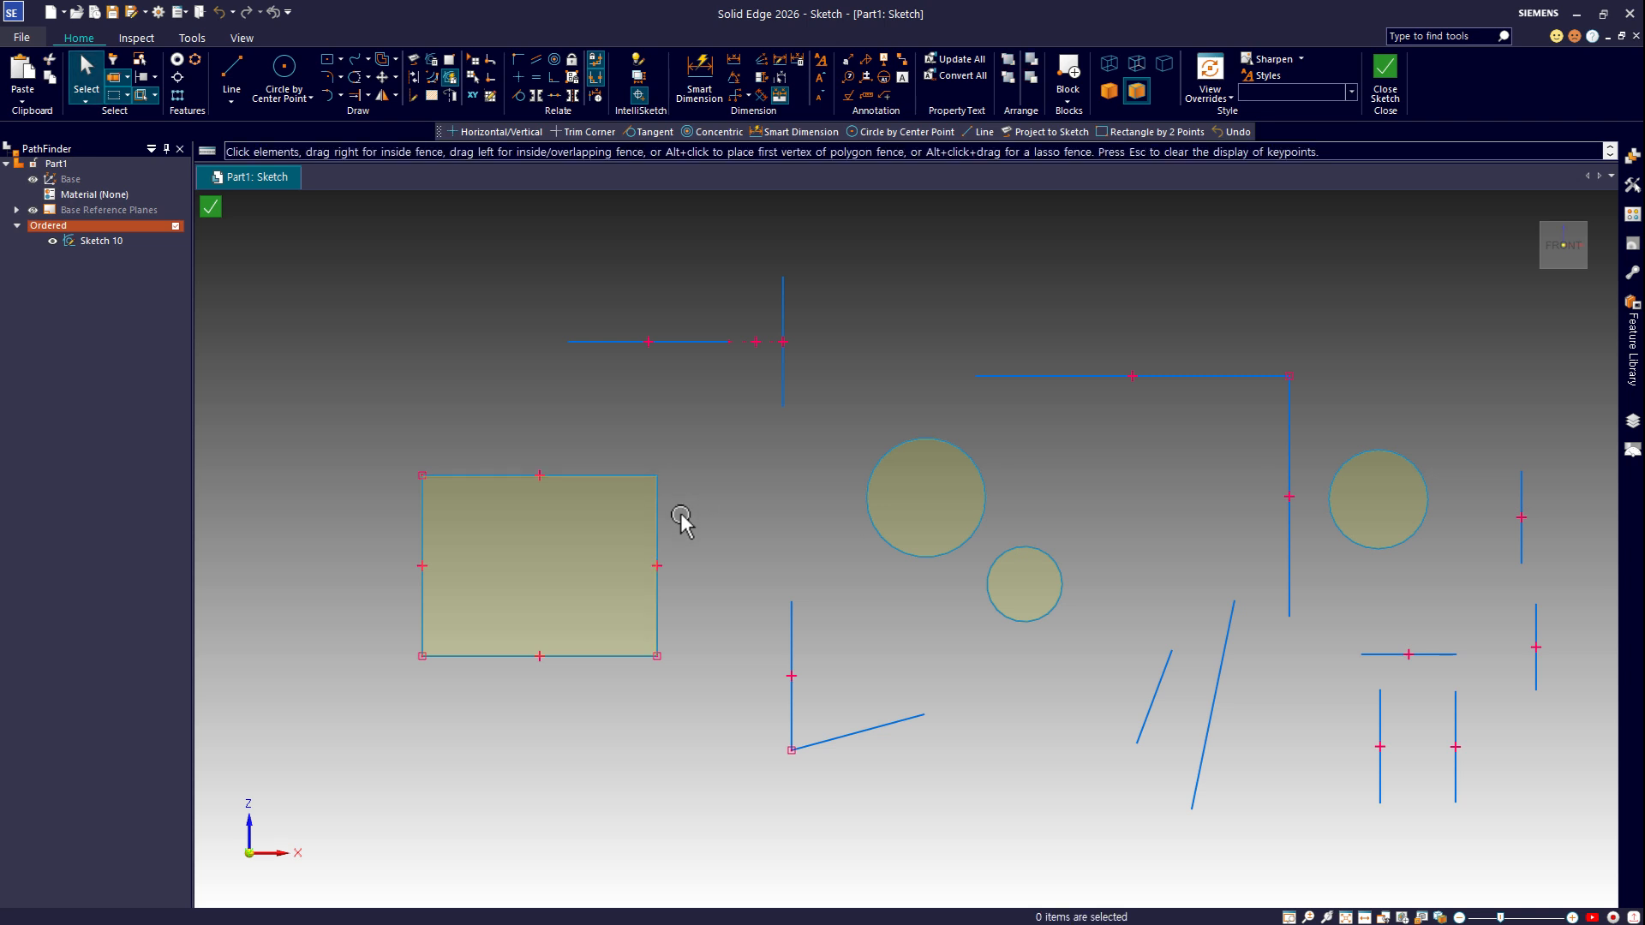
# Step: Make the larger of the two middle circles concentric with the smaller one, keeping the smaller circle as primary
pyautogui.click(560, 58)
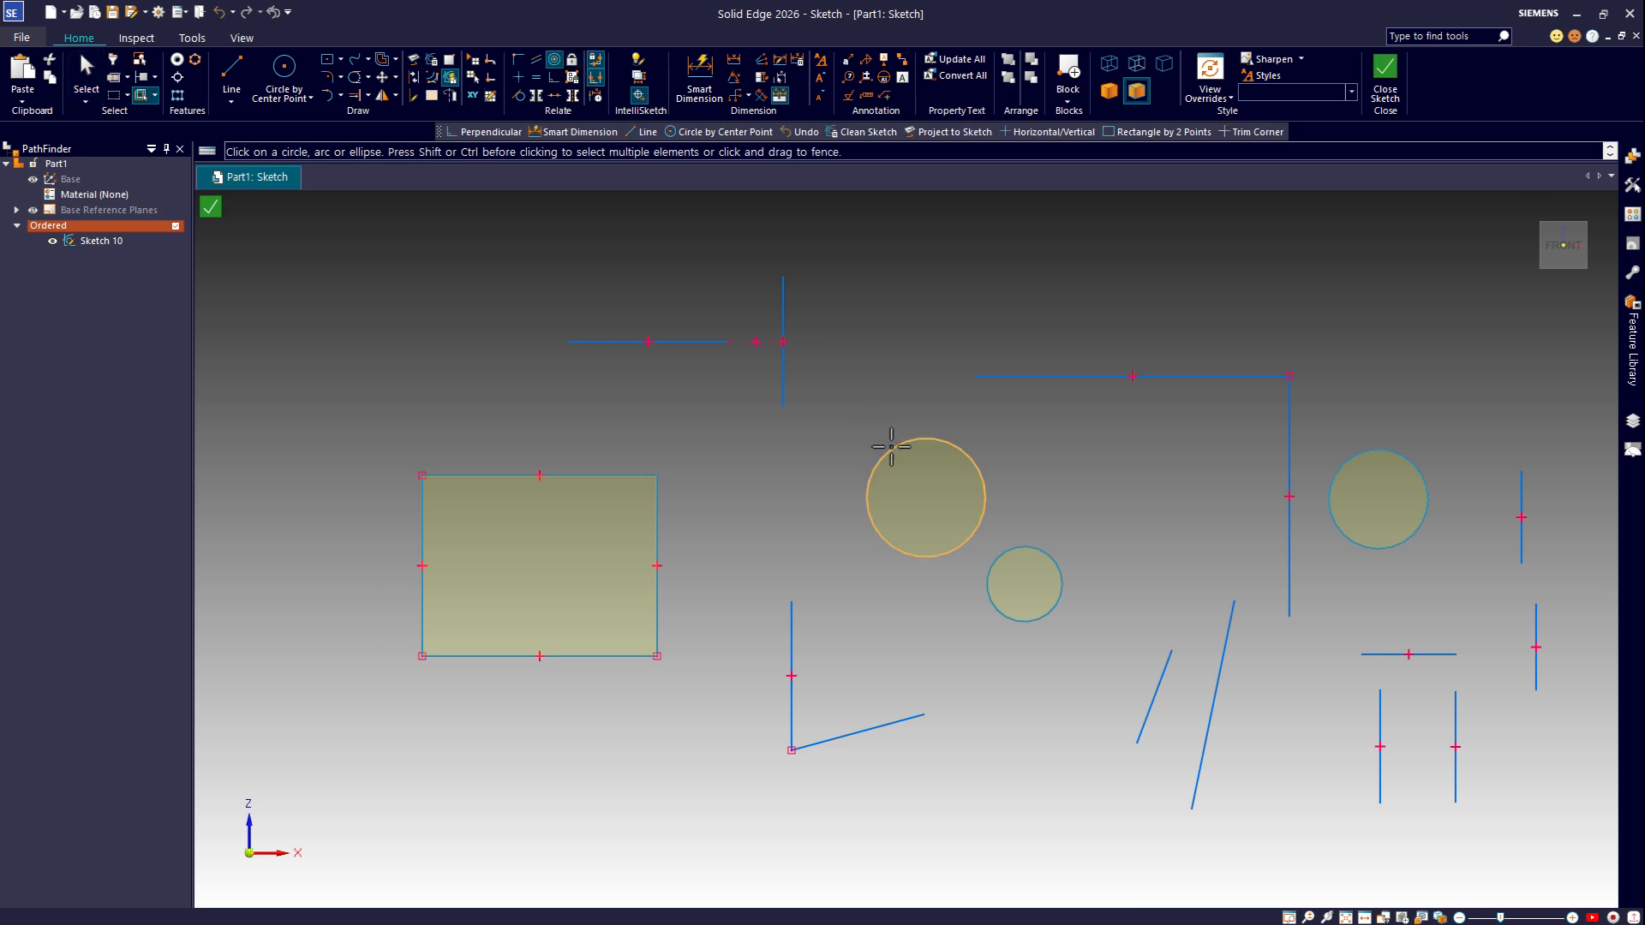
pyautogui.click(889, 447)
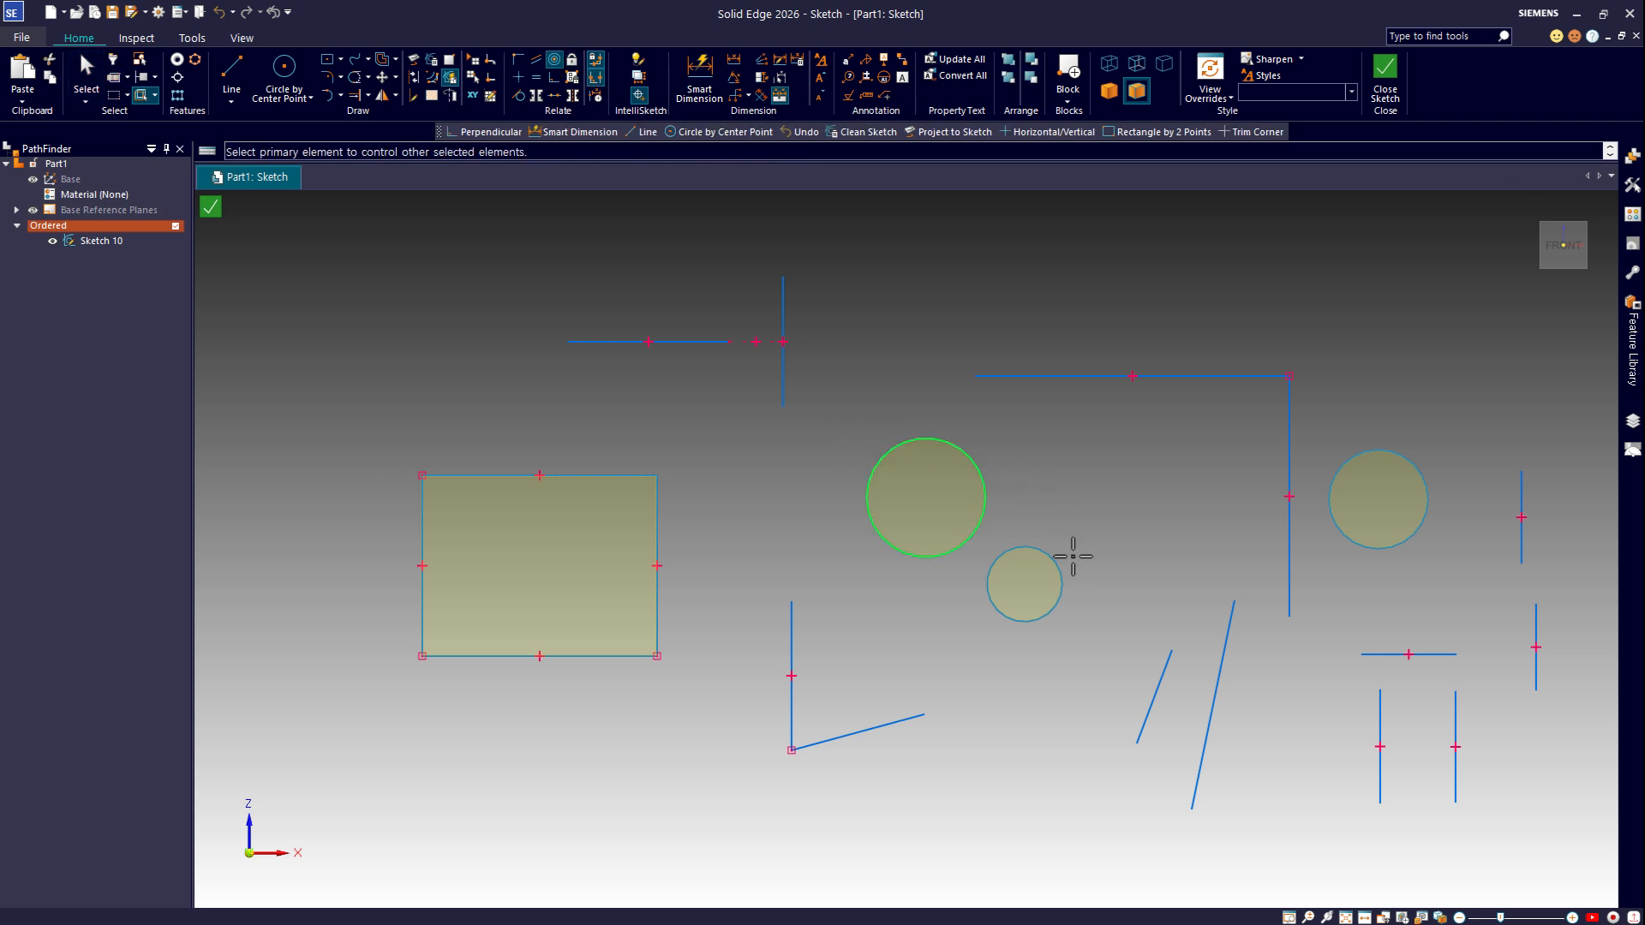
pyautogui.click(1059, 569)
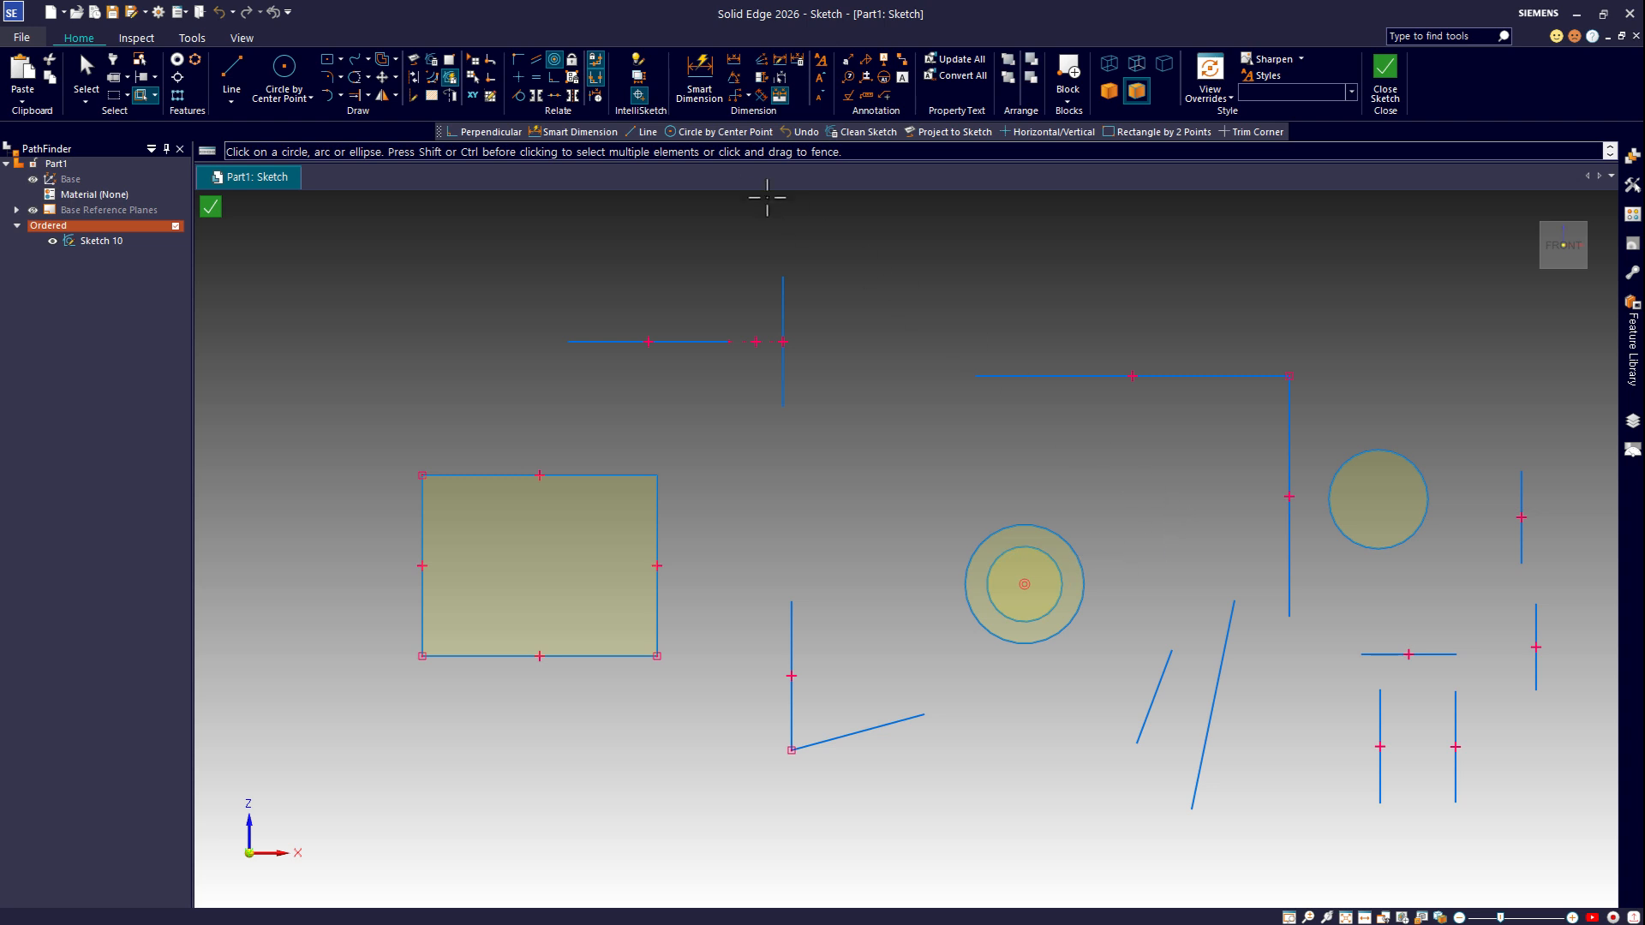
# Step: Make the short slanted line equal in length and parallel to the longer slanted line beside it
pyautogui.click(542, 81)
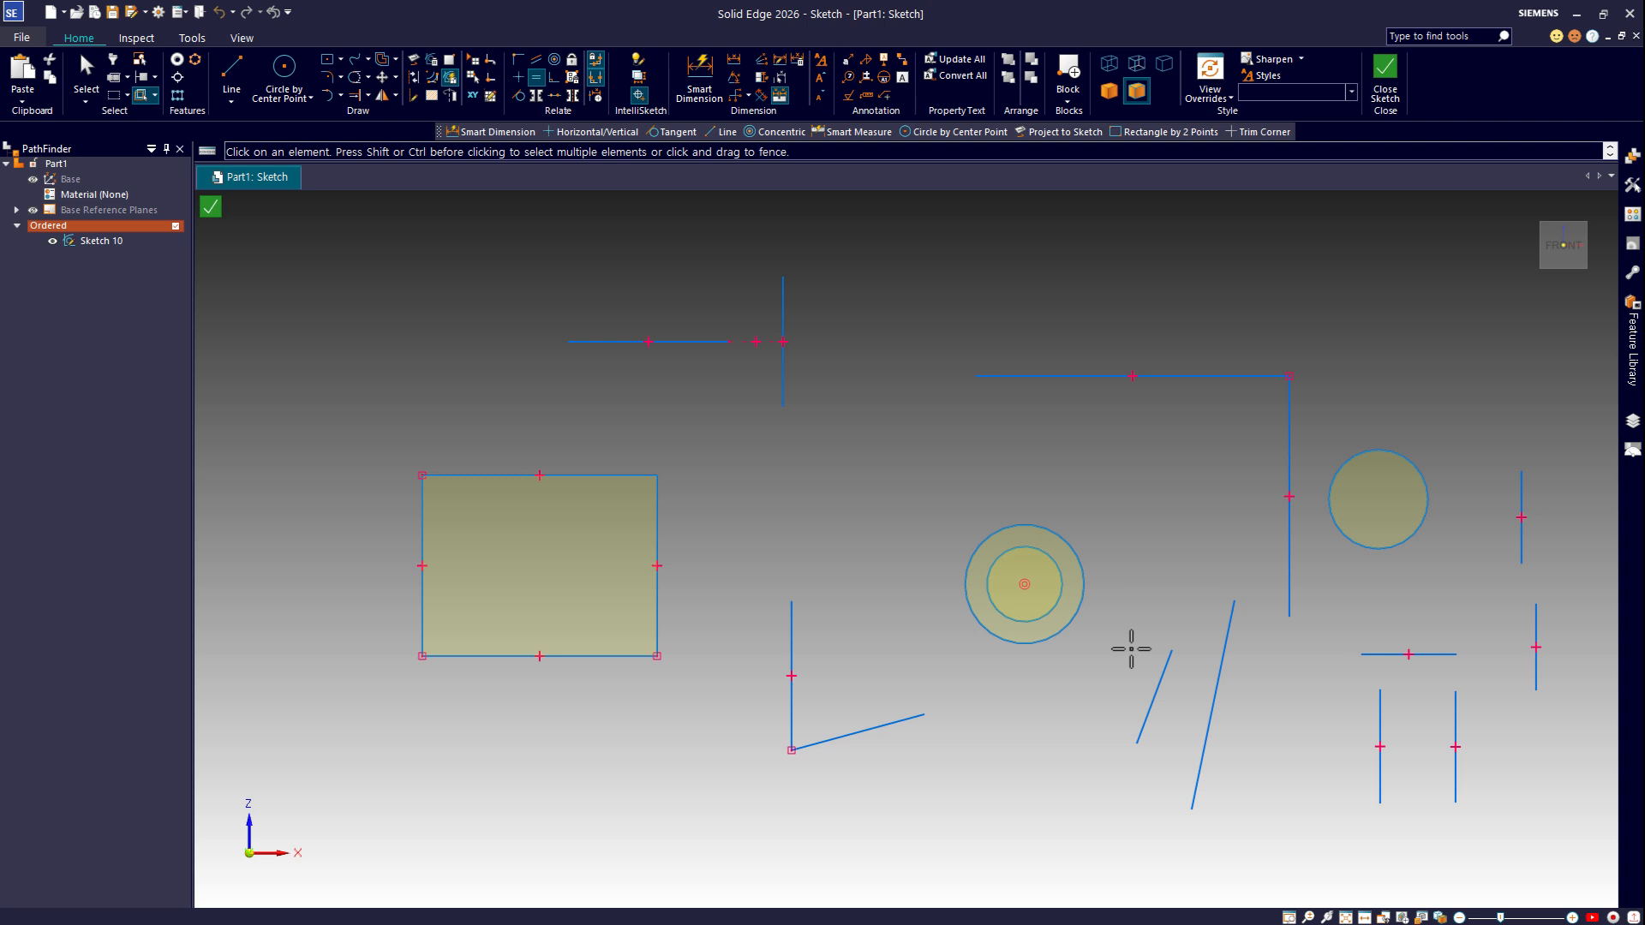
pyautogui.click(1155, 694)
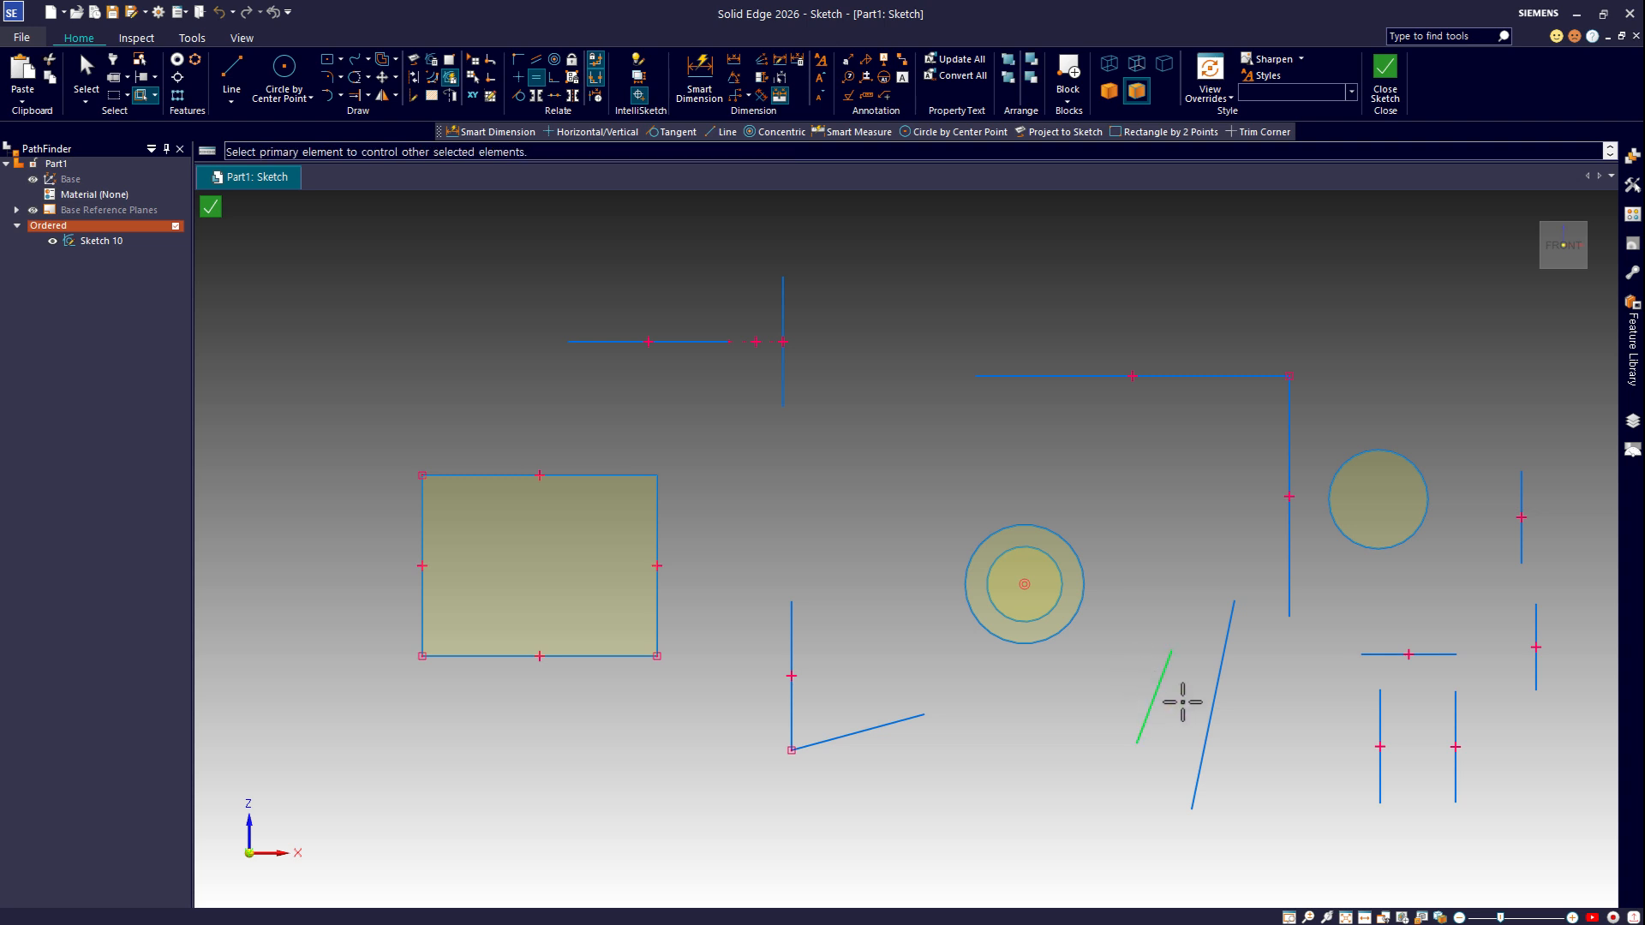
pyautogui.click(1214, 693)
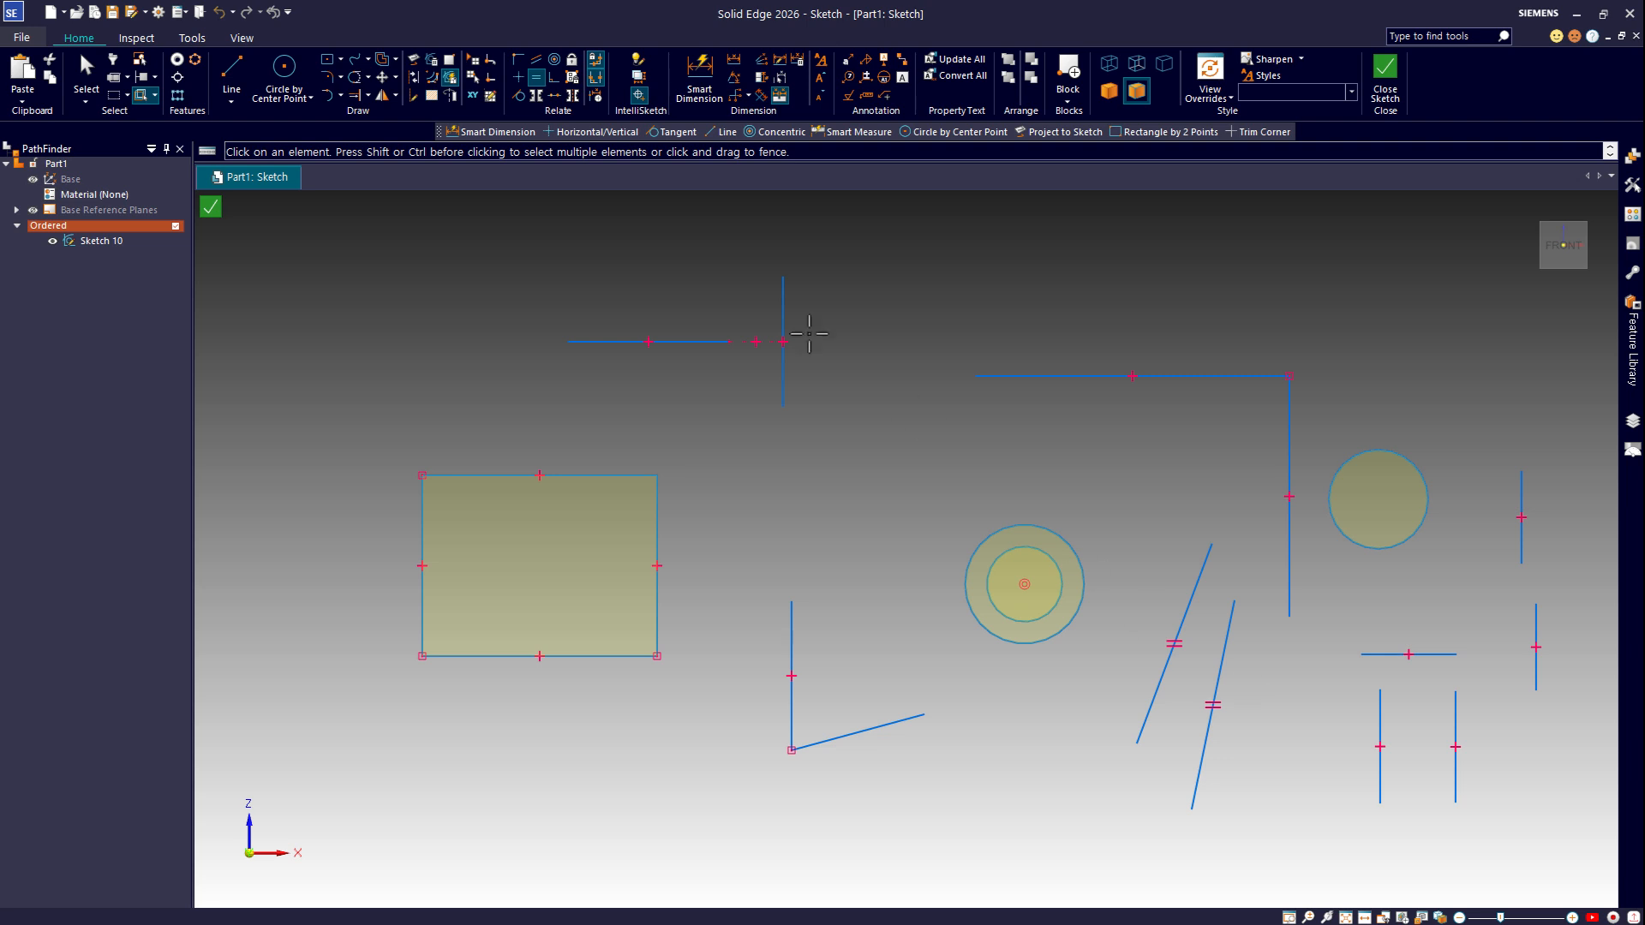
pyautogui.click(537, 64)
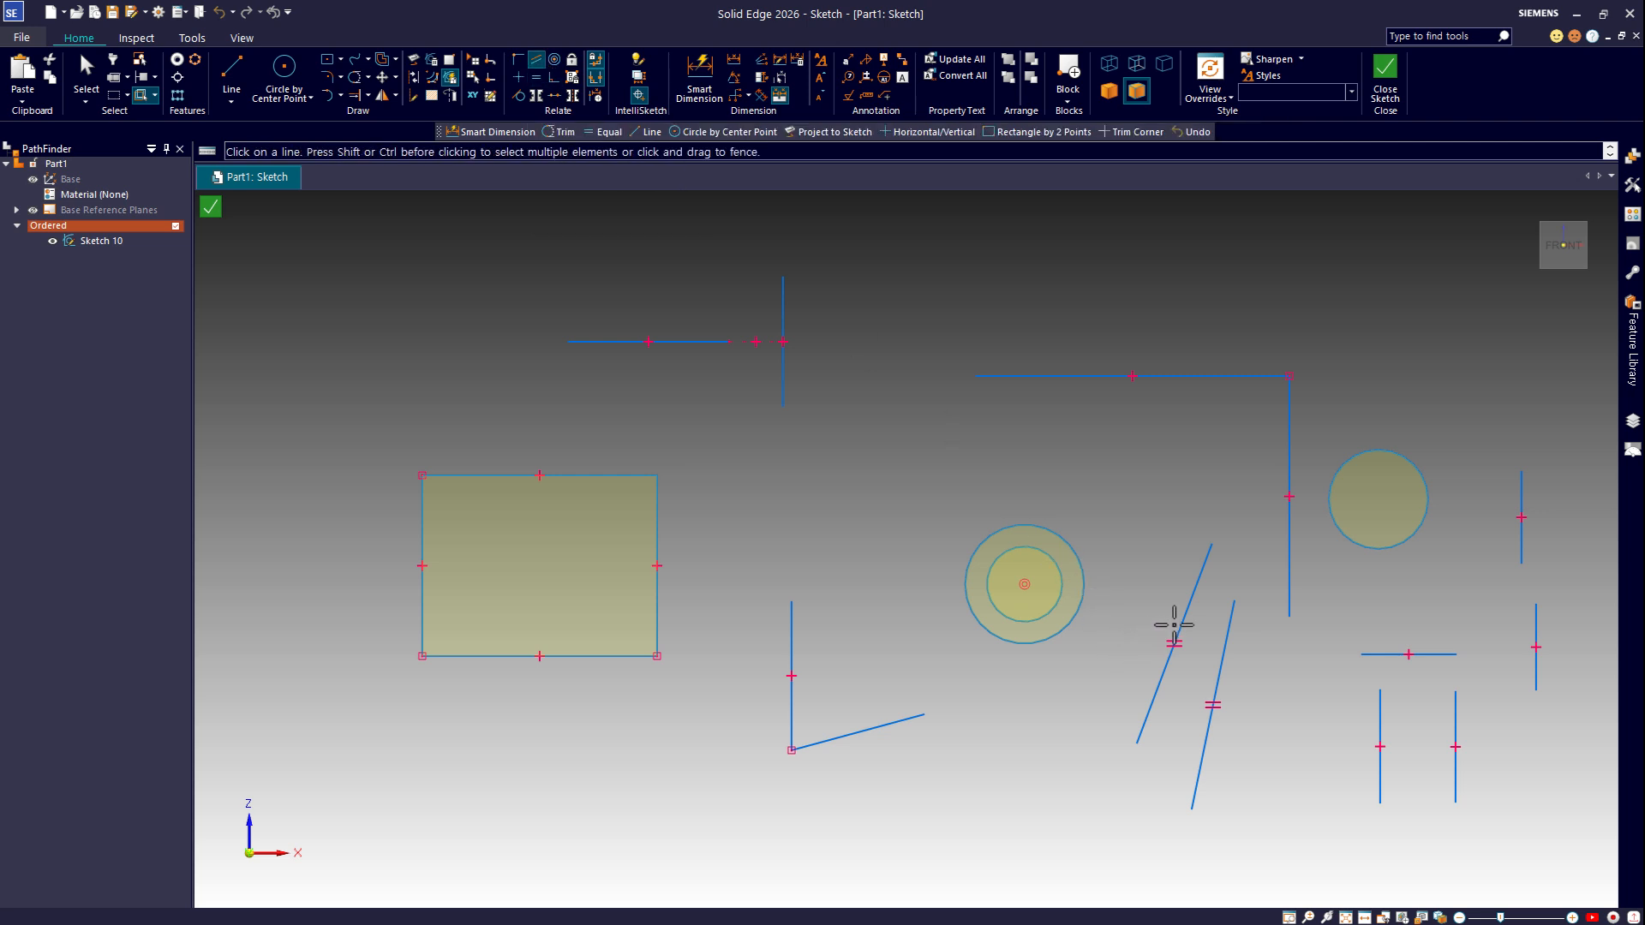
pyautogui.click(1188, 609)
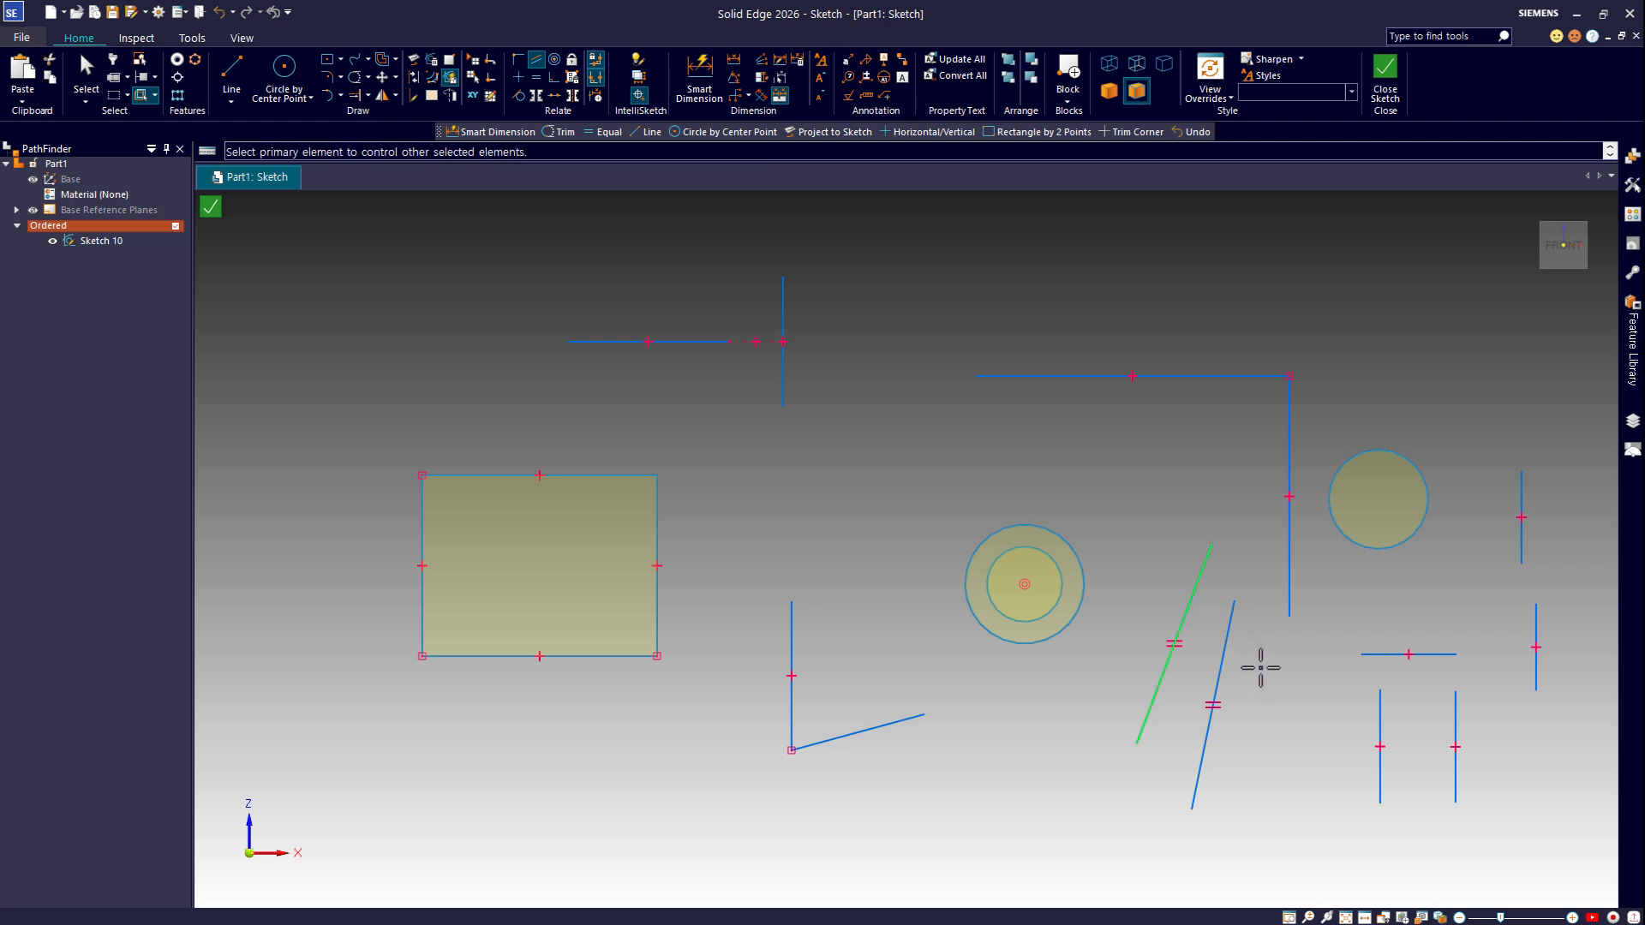
pyautogui.click(1226, 639)
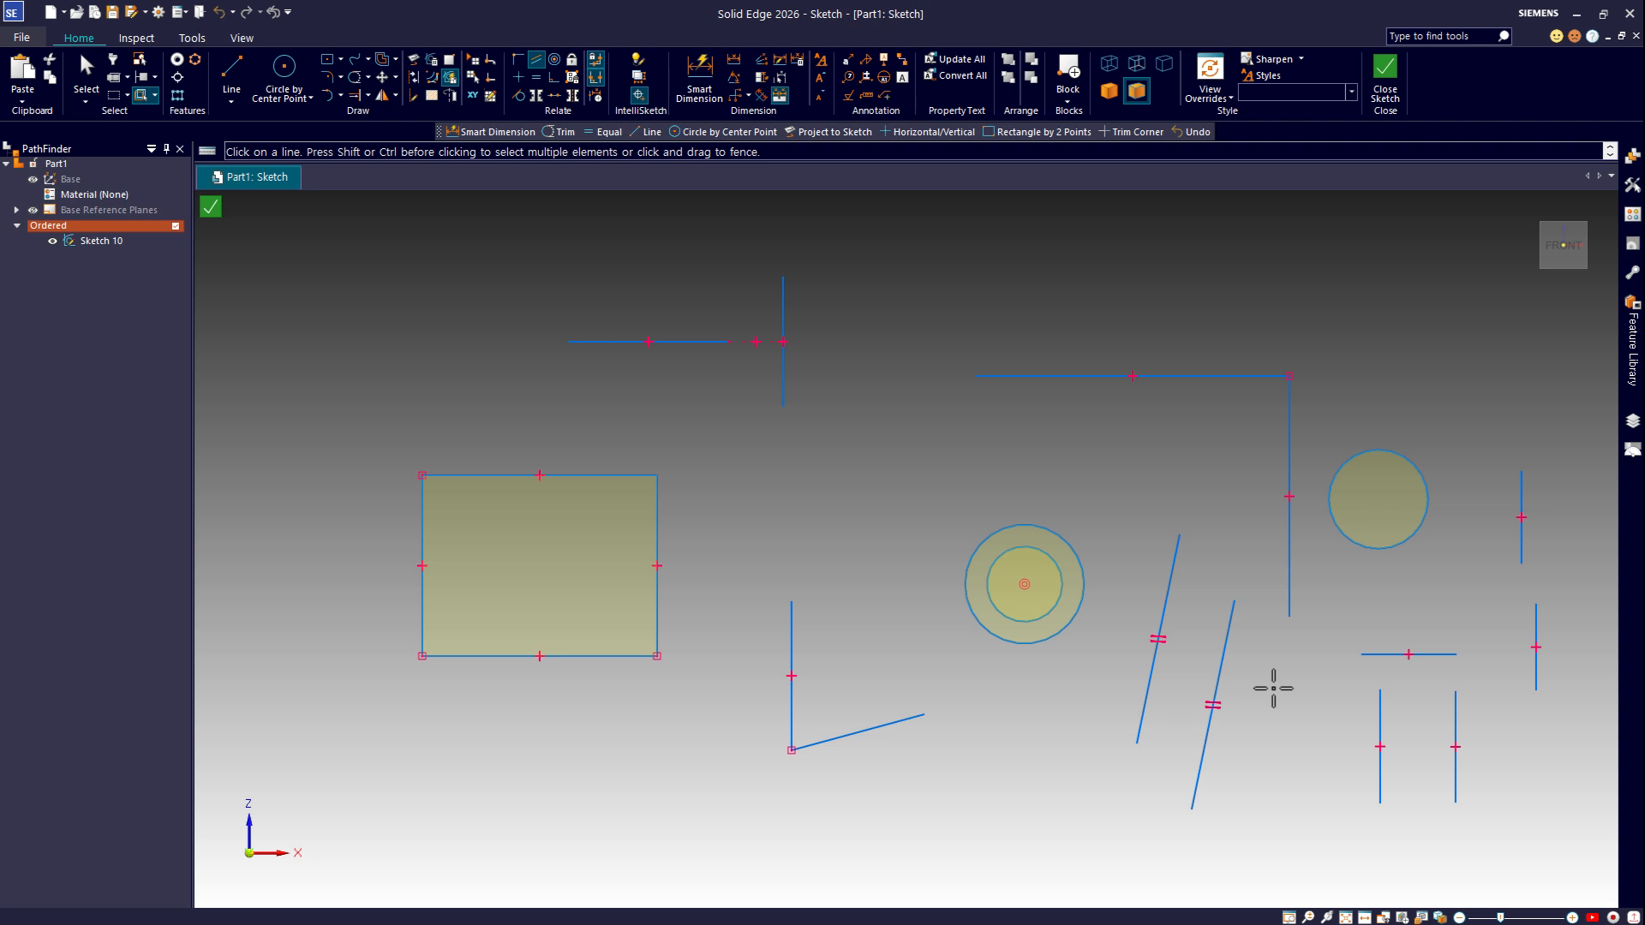
# Step: Make the slanted leg of the two joined lines below the middle perpendicular to their vertical leg
pyautogui.click(555, 83)
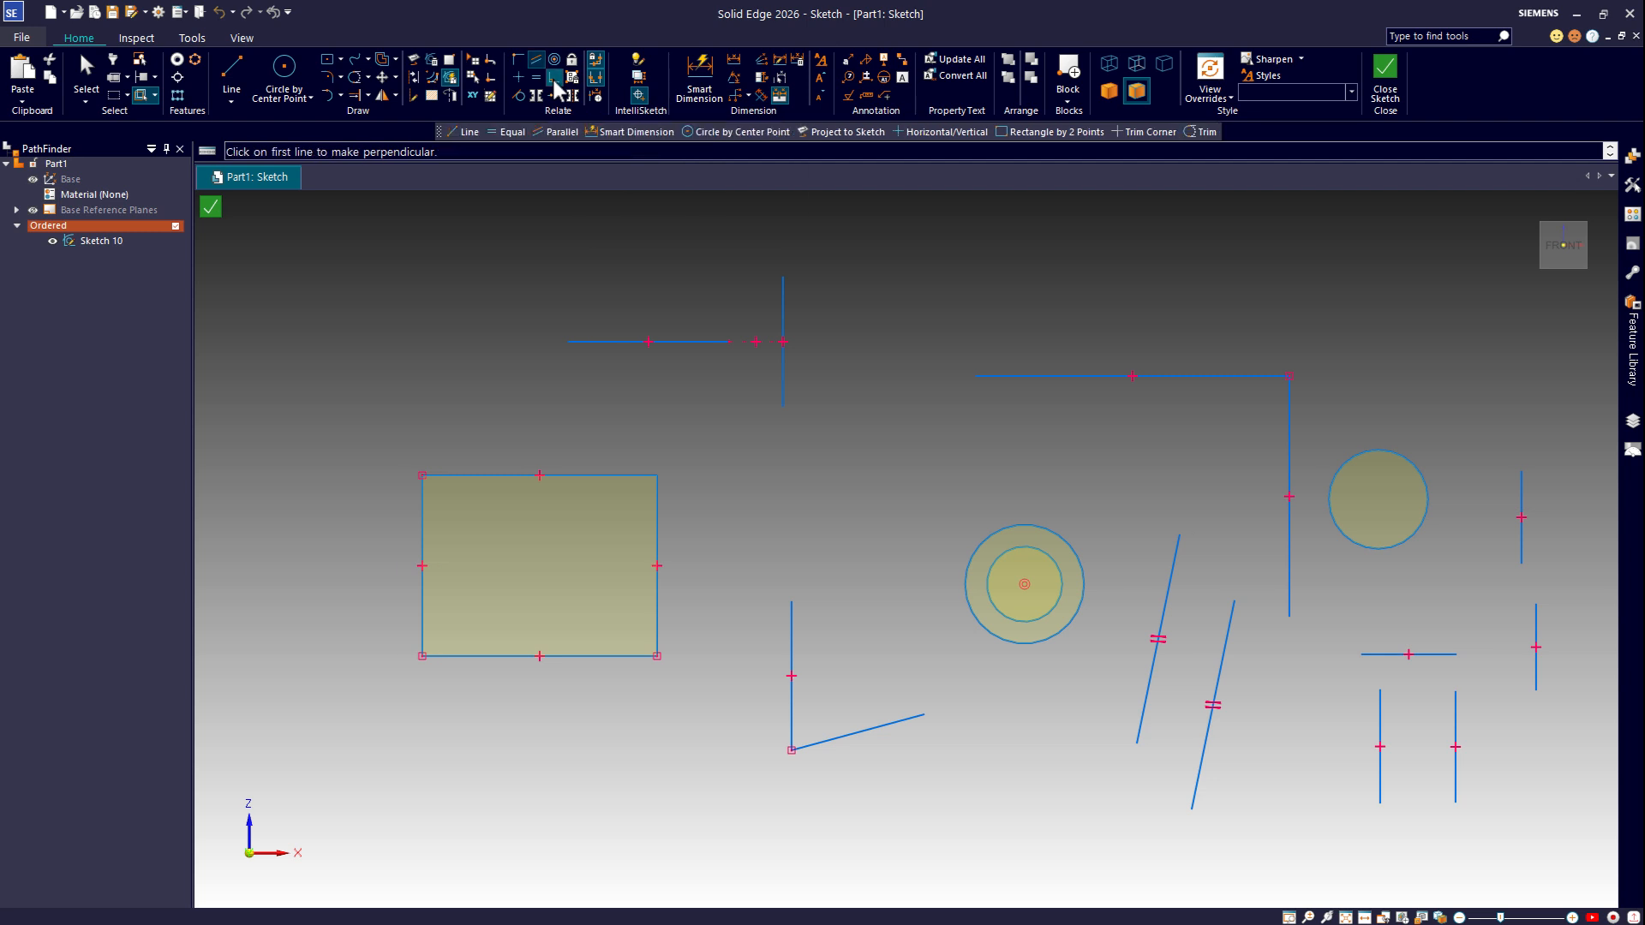
pyautogui.click(790, 630)
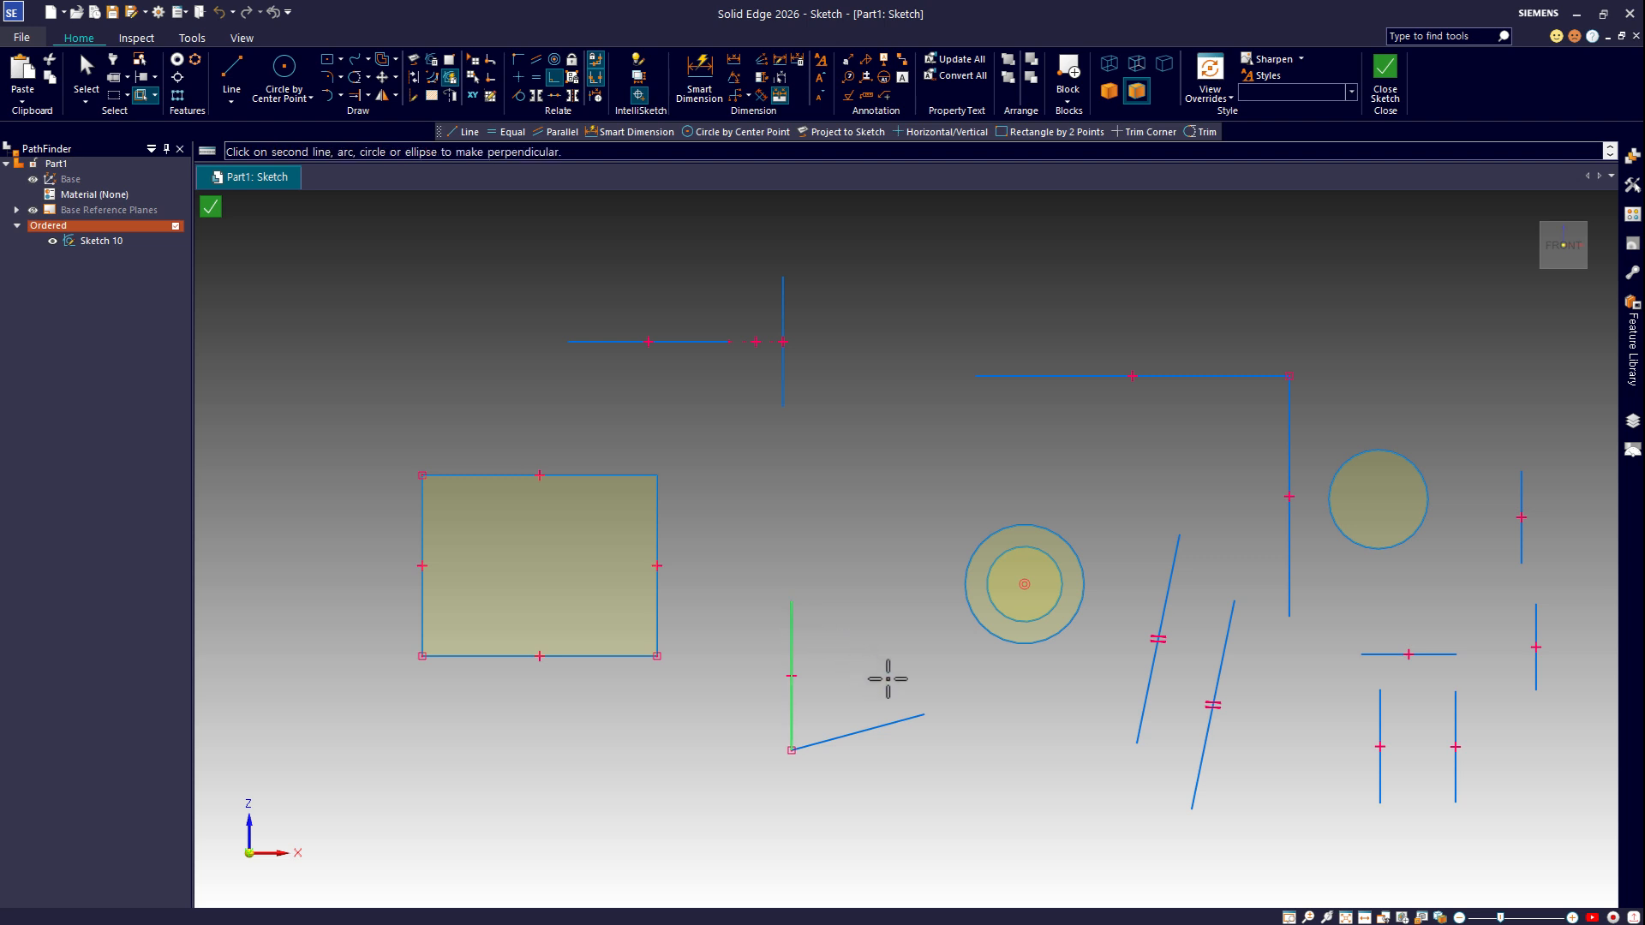
pyautogui.click(896, 722)
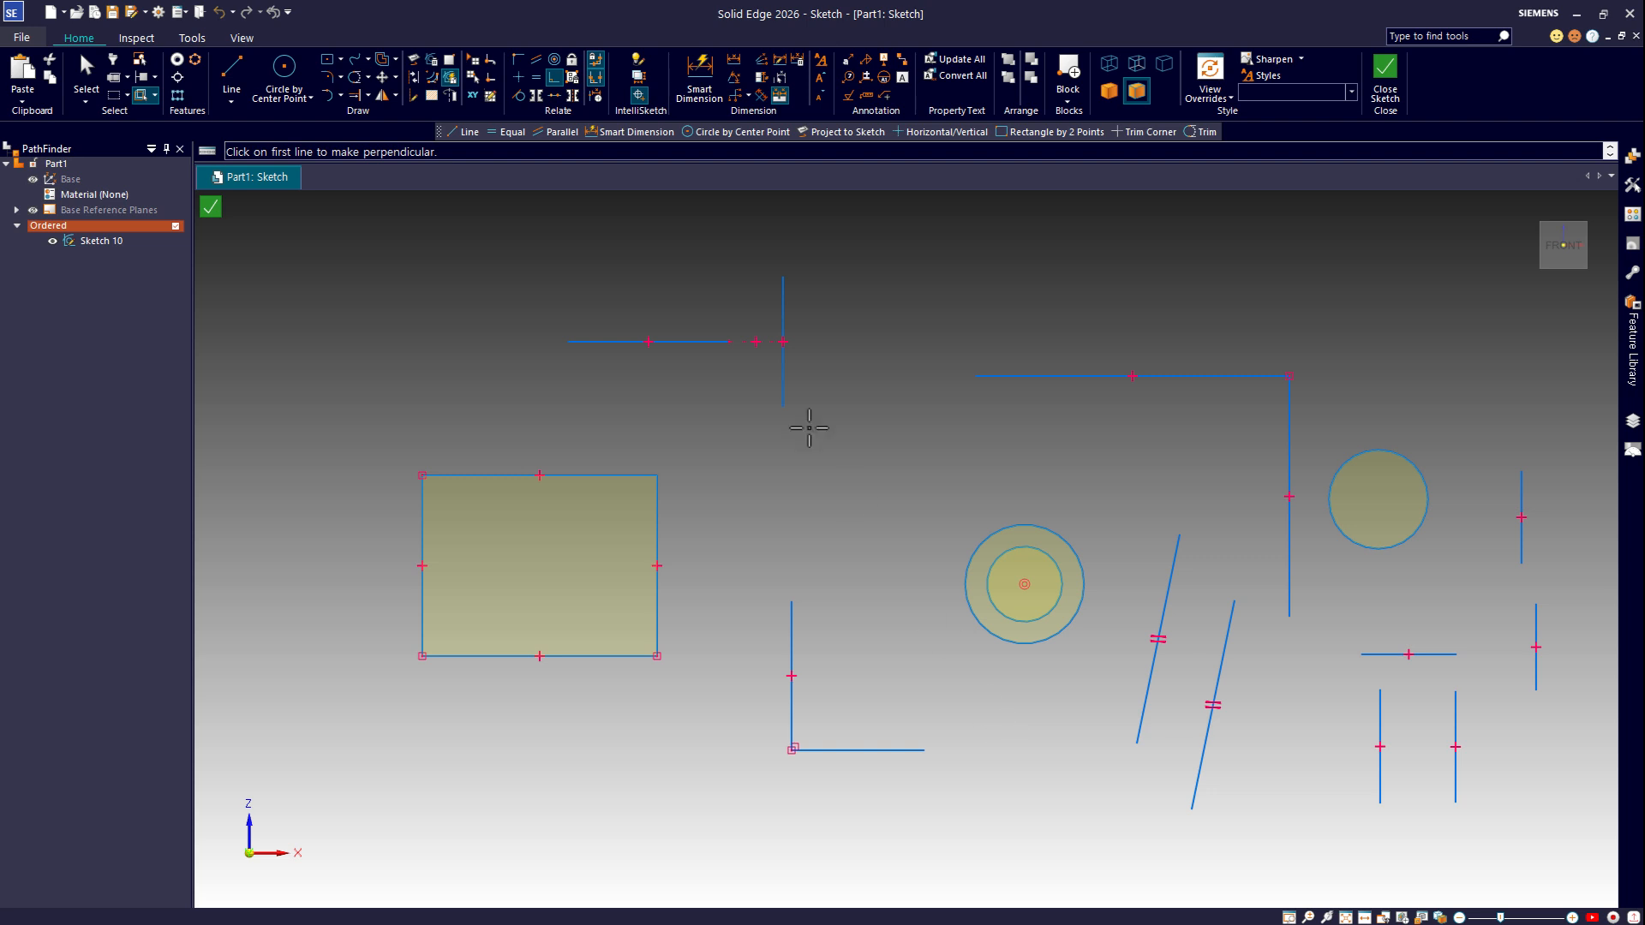
# Step: Make the upper short vertical line at the far right of the sketch collinear with the one below it
pyautogui.click(554, 97)
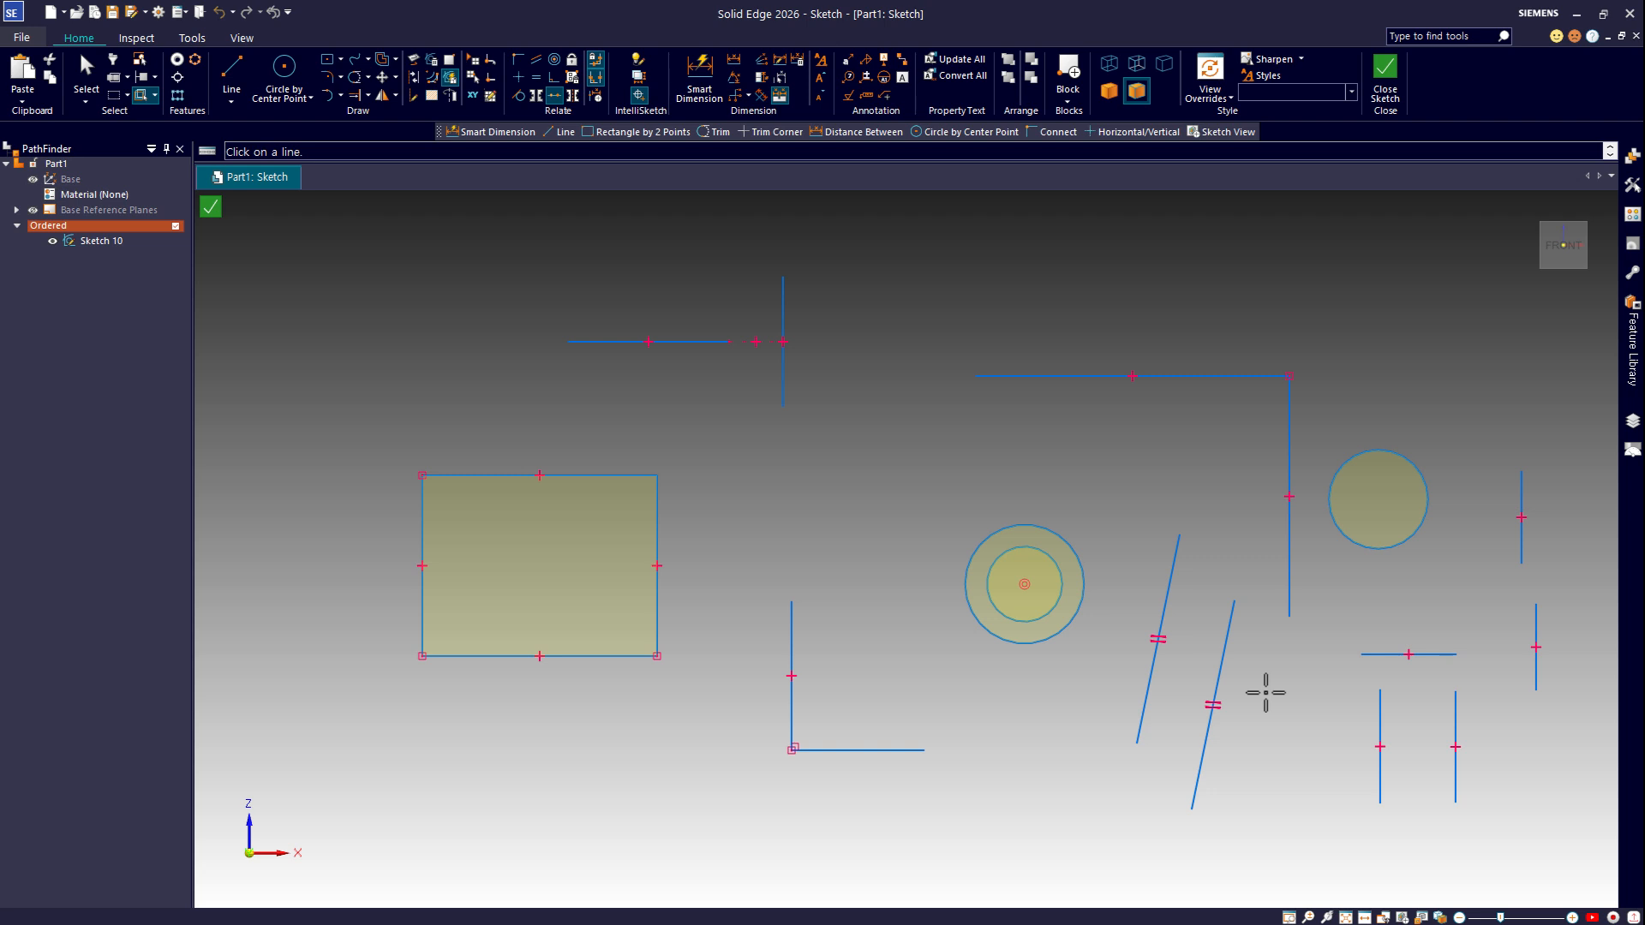
pyautogui.click(1526, 541)
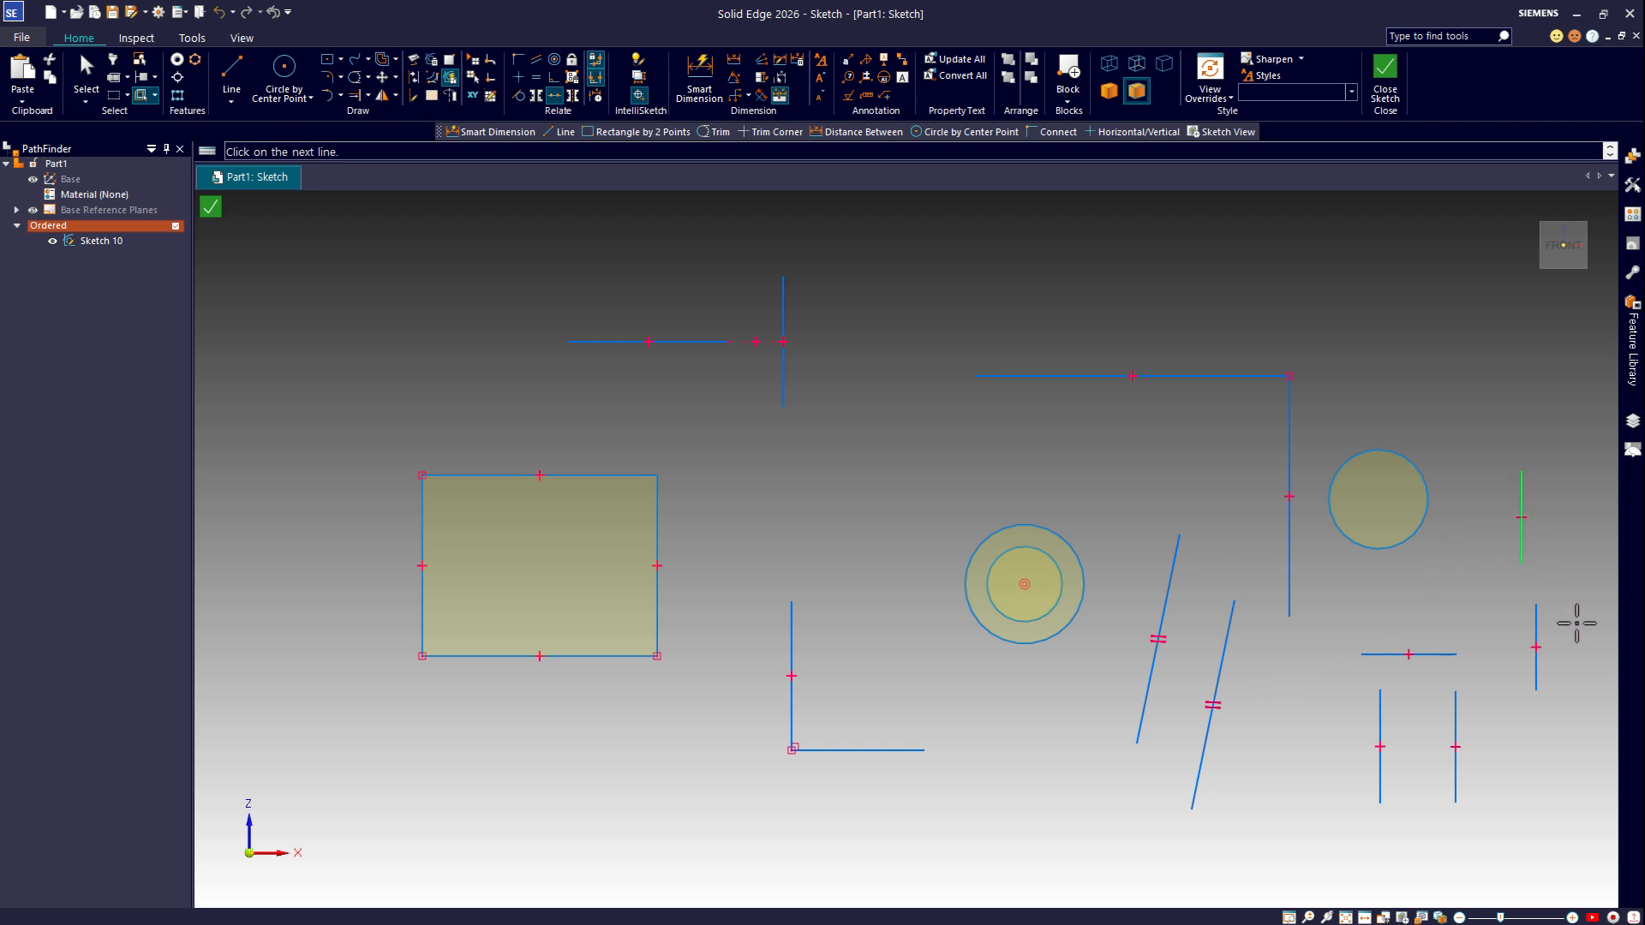
pyautogui.click(1536, 619)
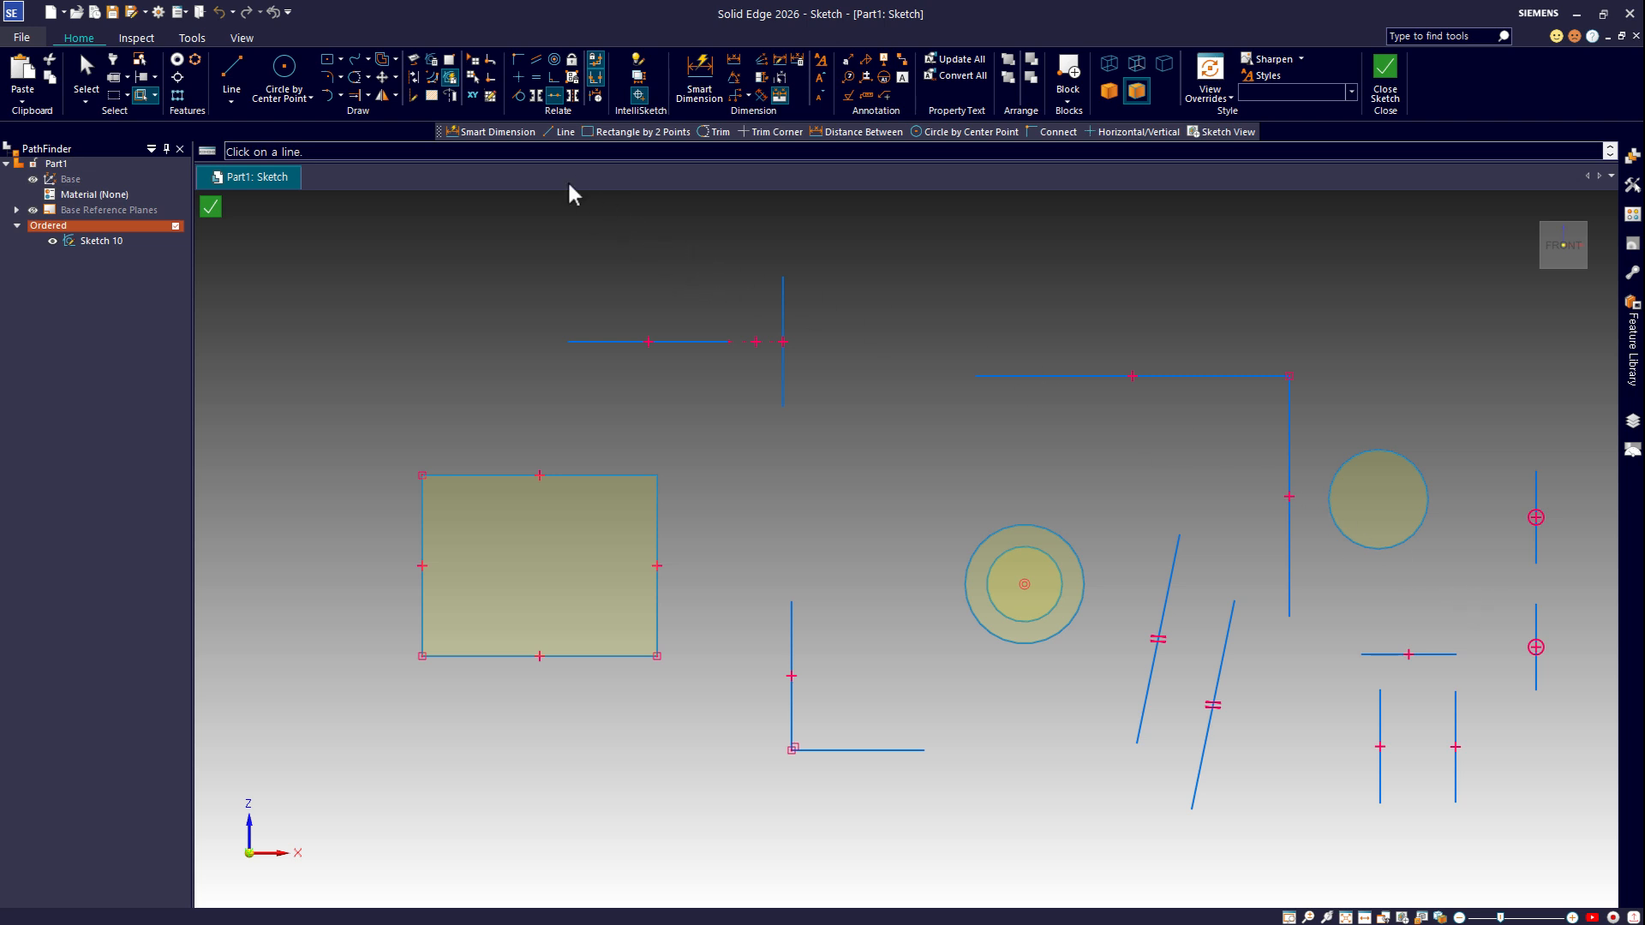
# Step: Make the right-hand circle tangent to the tall vertical line beside it
pyautogui.click(519, 94)
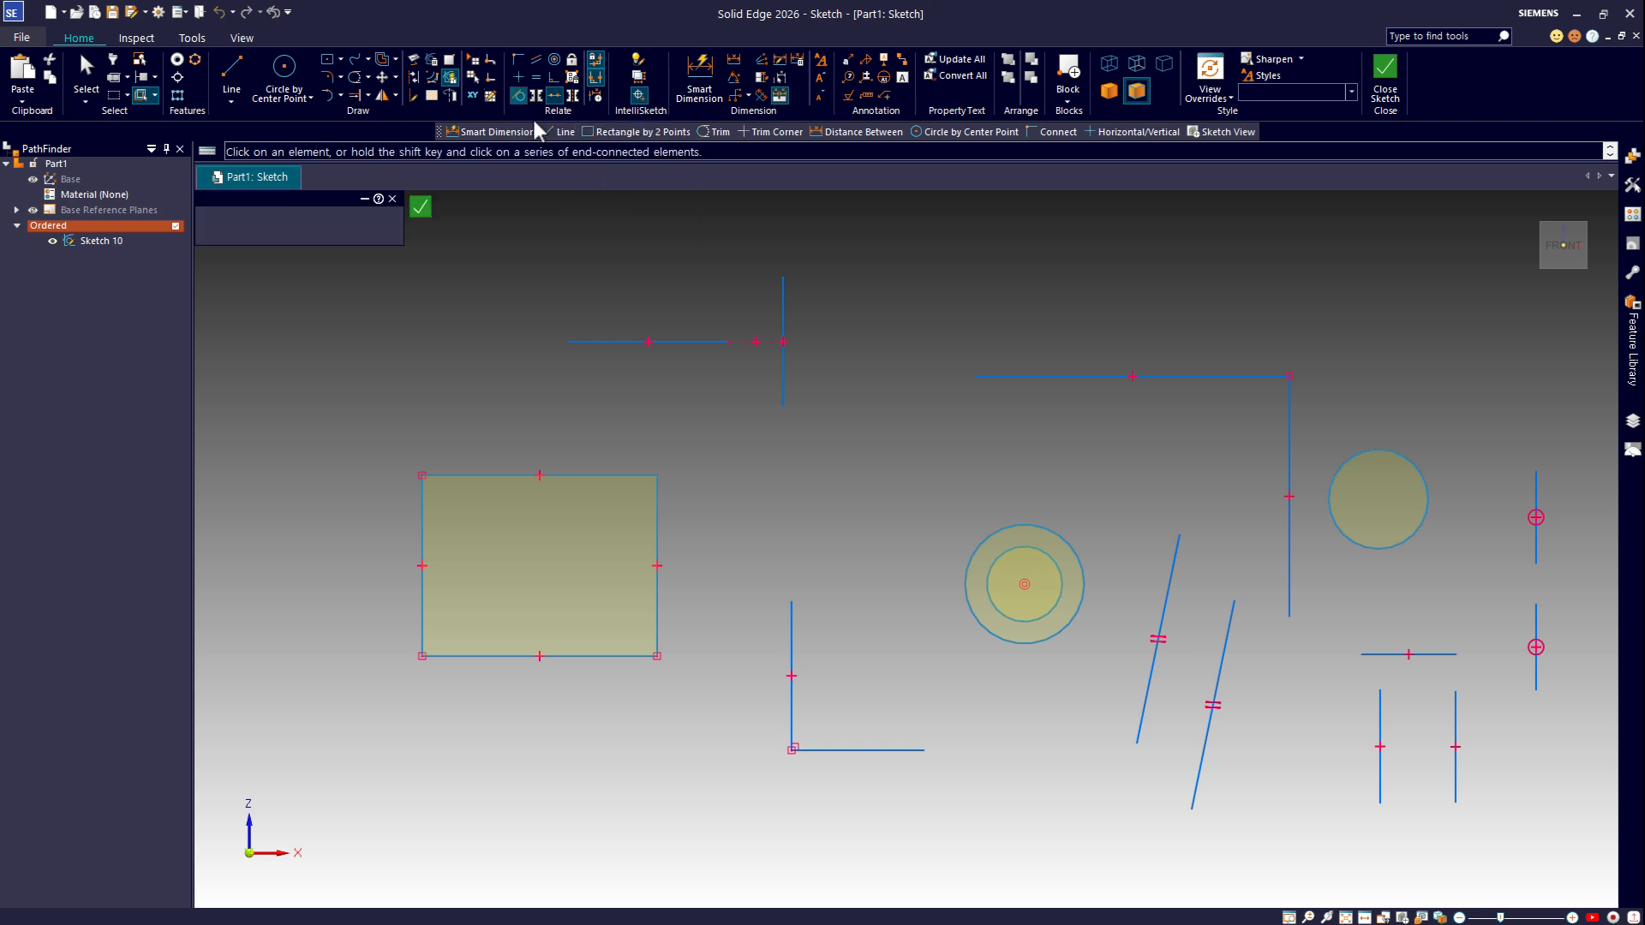
pyautogui.click(1342, 537)
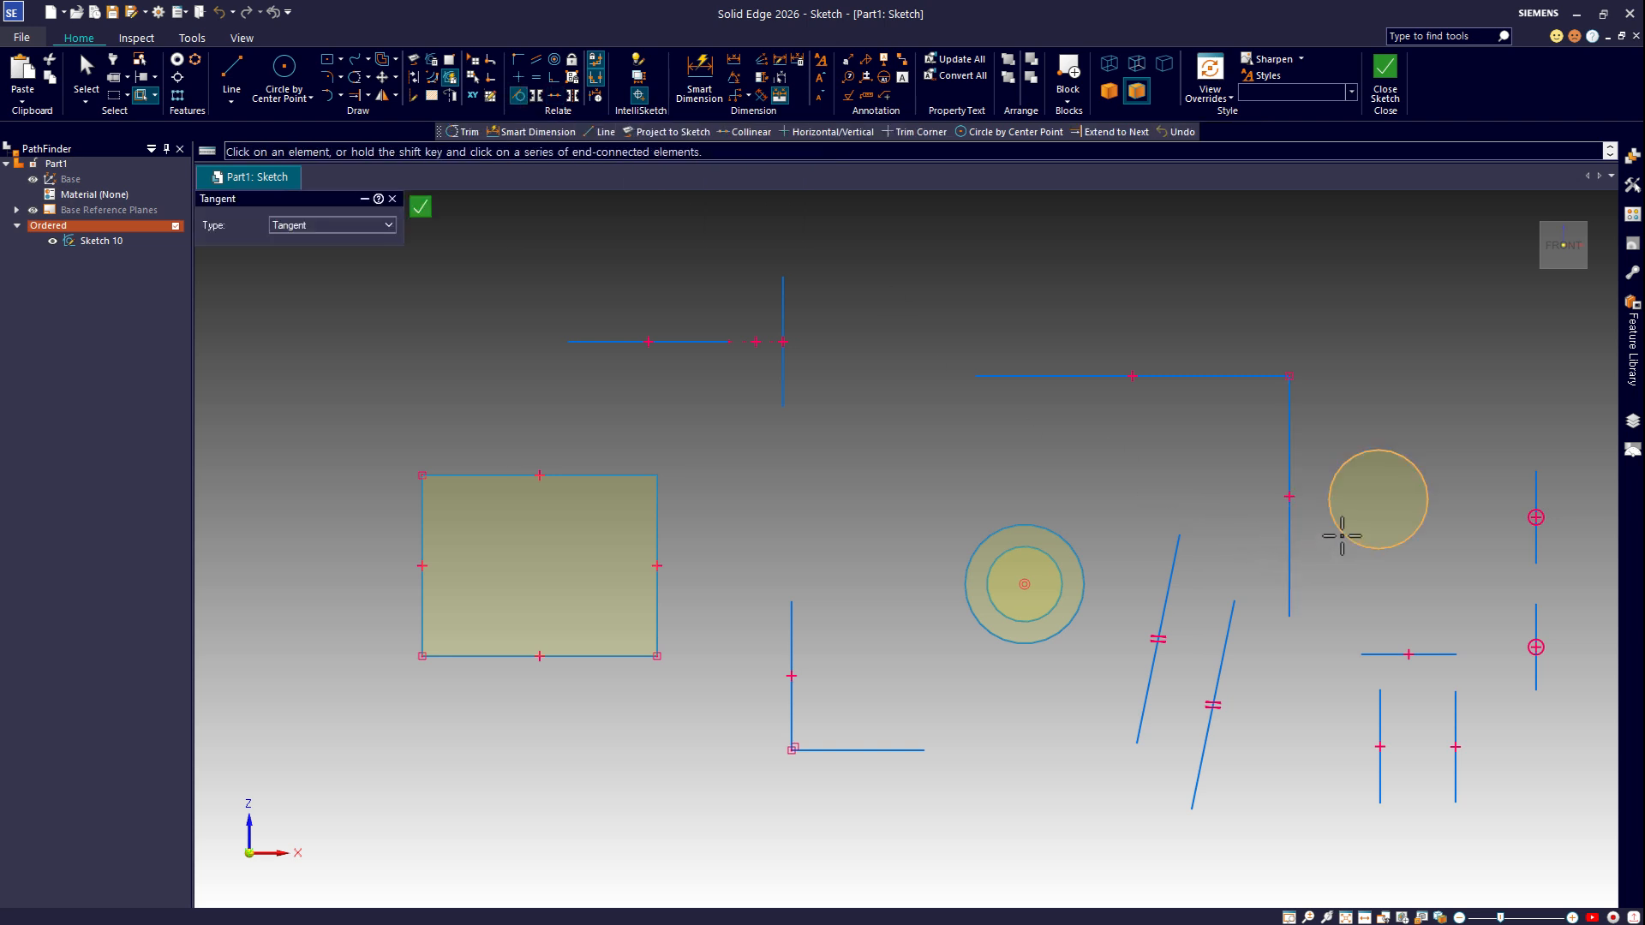
pyautogui.click(1286, 542)
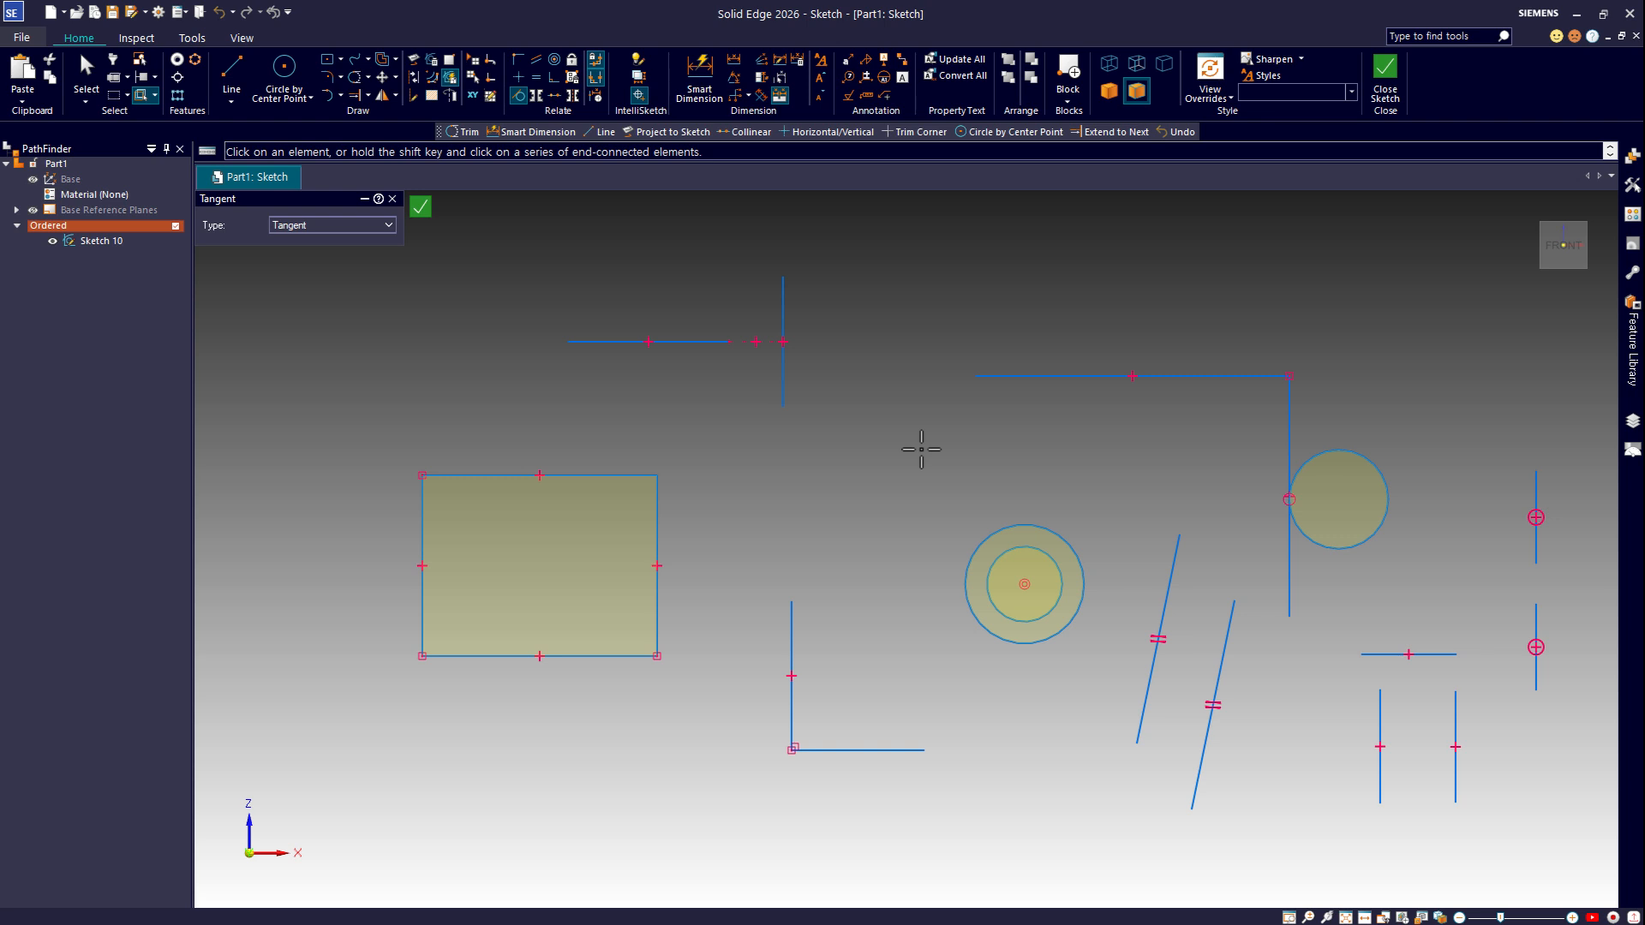
# Step: Draw two separate slanted lines between the rectangle and the tall vertical line, one descending leftward, the other descending rightward above the concentric circles
pyautogui.click(231, 75)
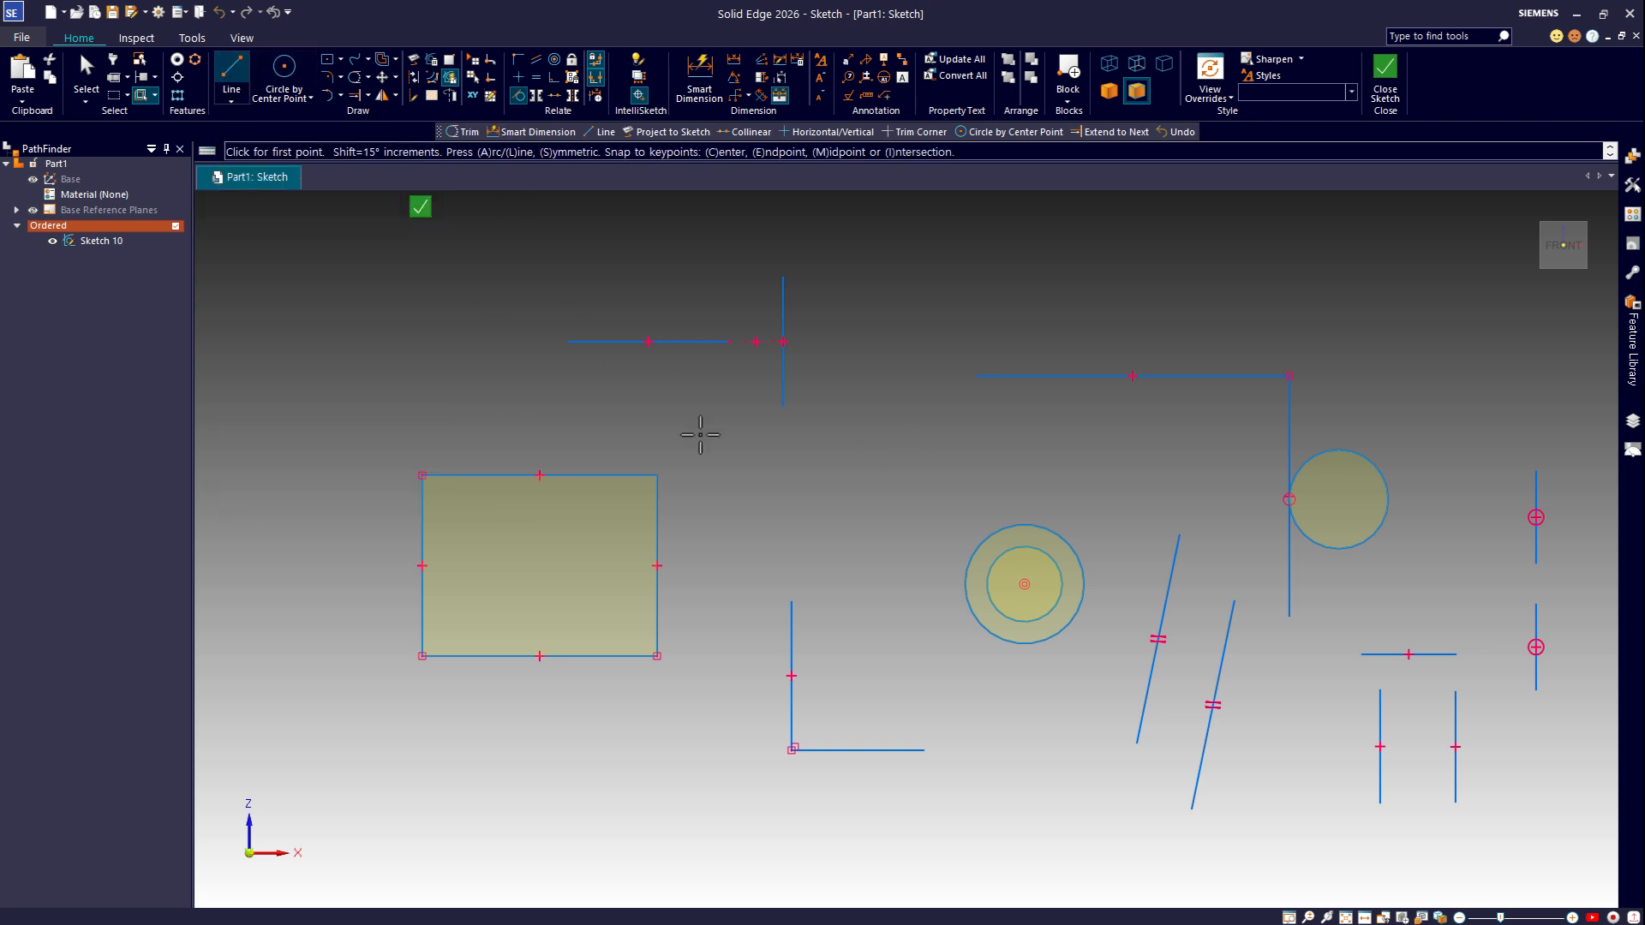
pyautogui.click(892, 449)
pyautogui.click(788, 528)
pyautogui.press('Escape')
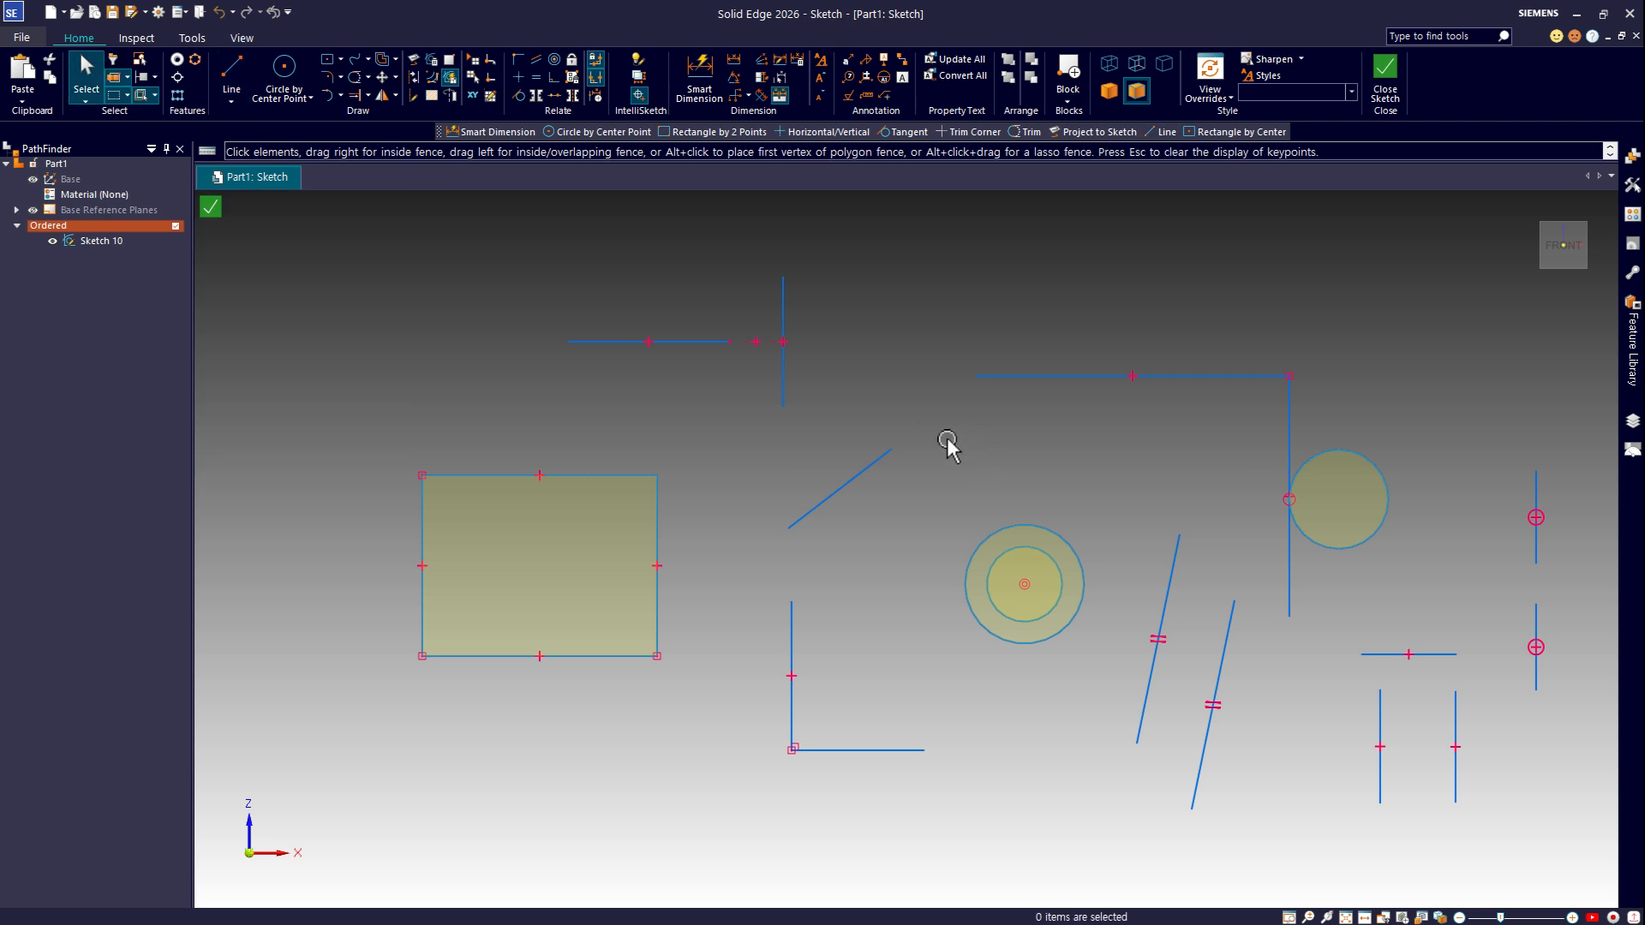
pyautogui.click(232, 76)
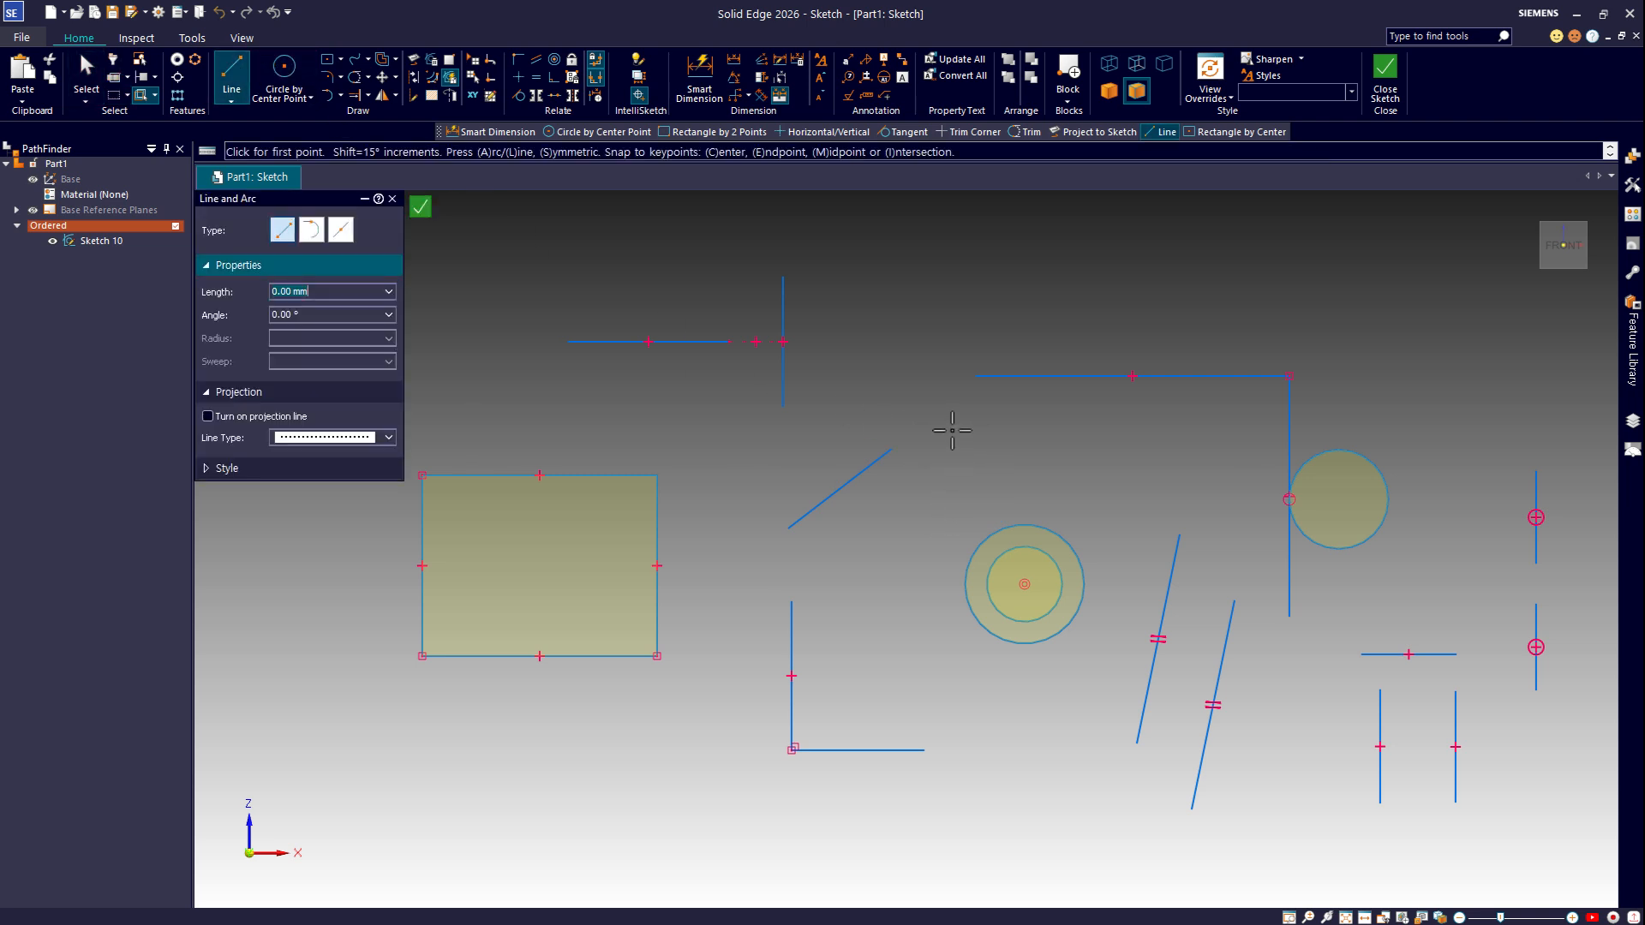
pyautogui.click(952, 430)
pyautogui.click(1077, 494)
pyautogui.press('Escape')
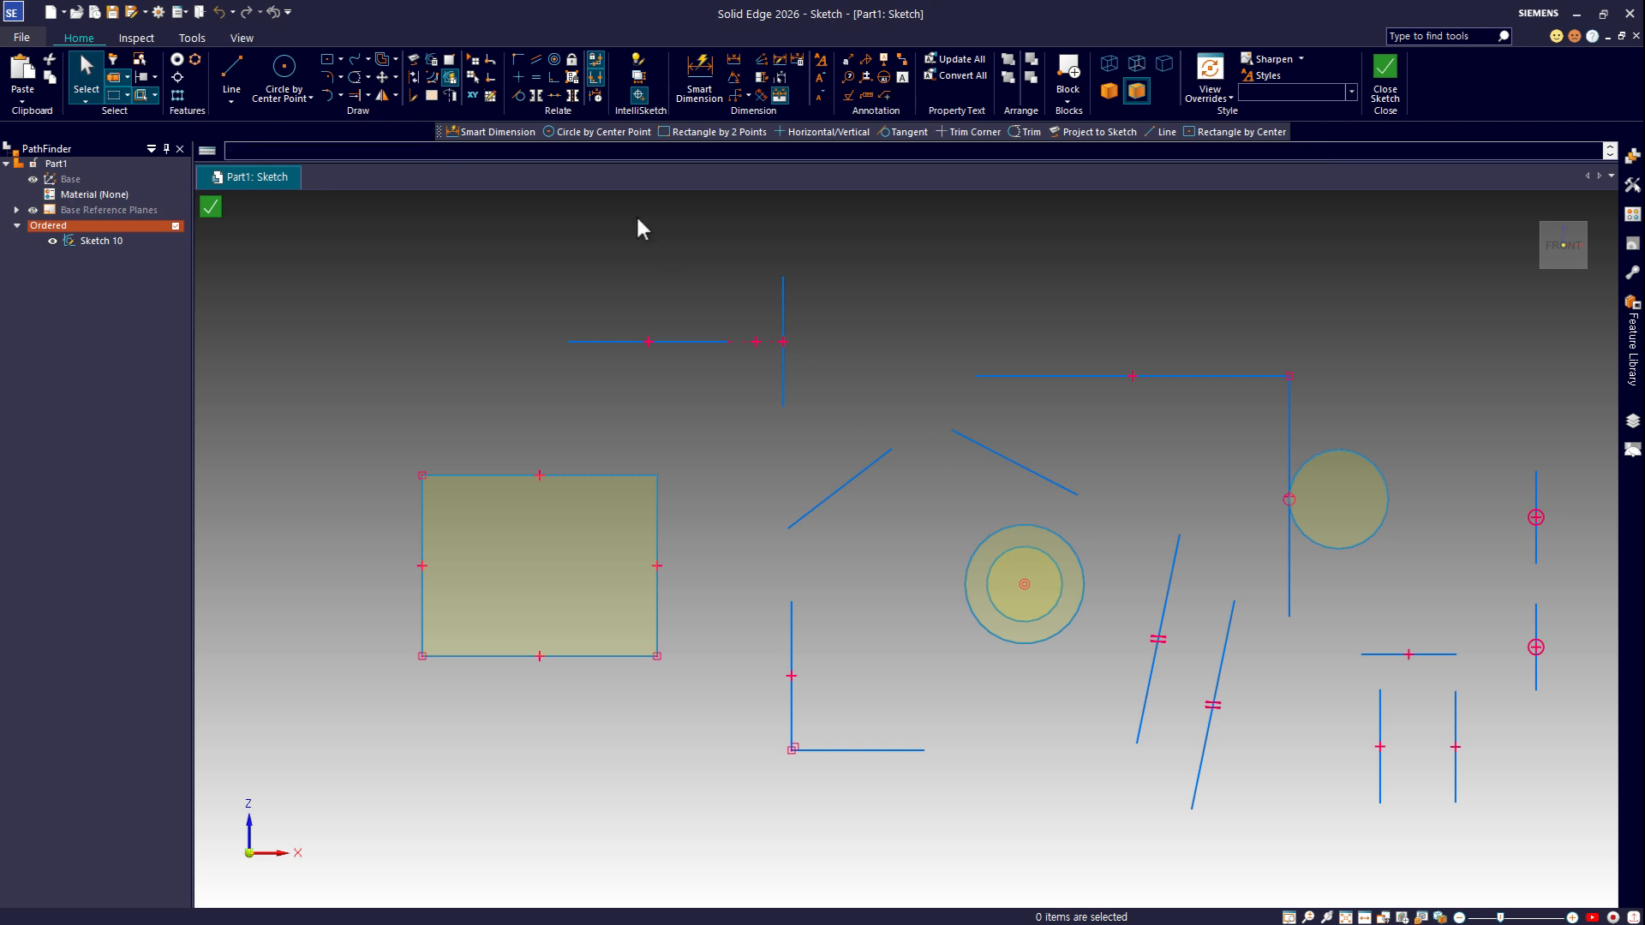
# Step: Connect the upper end of the left slanted line to the upper end of the slanted line above the concentric circles
pyautogui.click(520, 69)
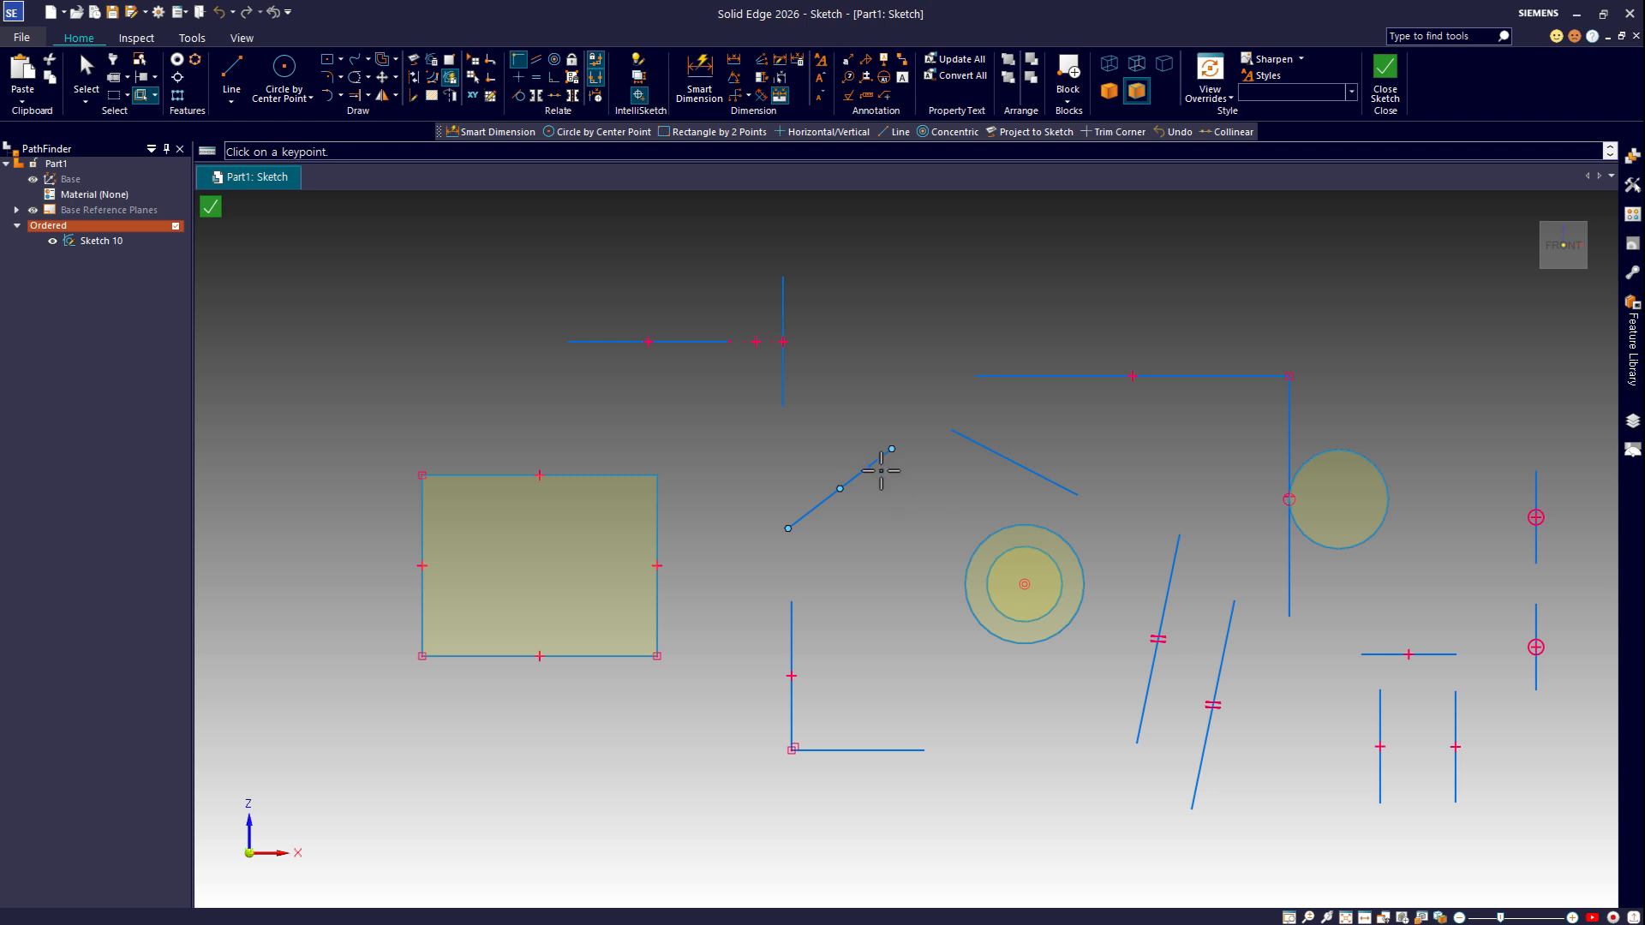
pyautogui.press('Escape')
pyautogui.click(516, 60)
pyautogui.click(889, 450)
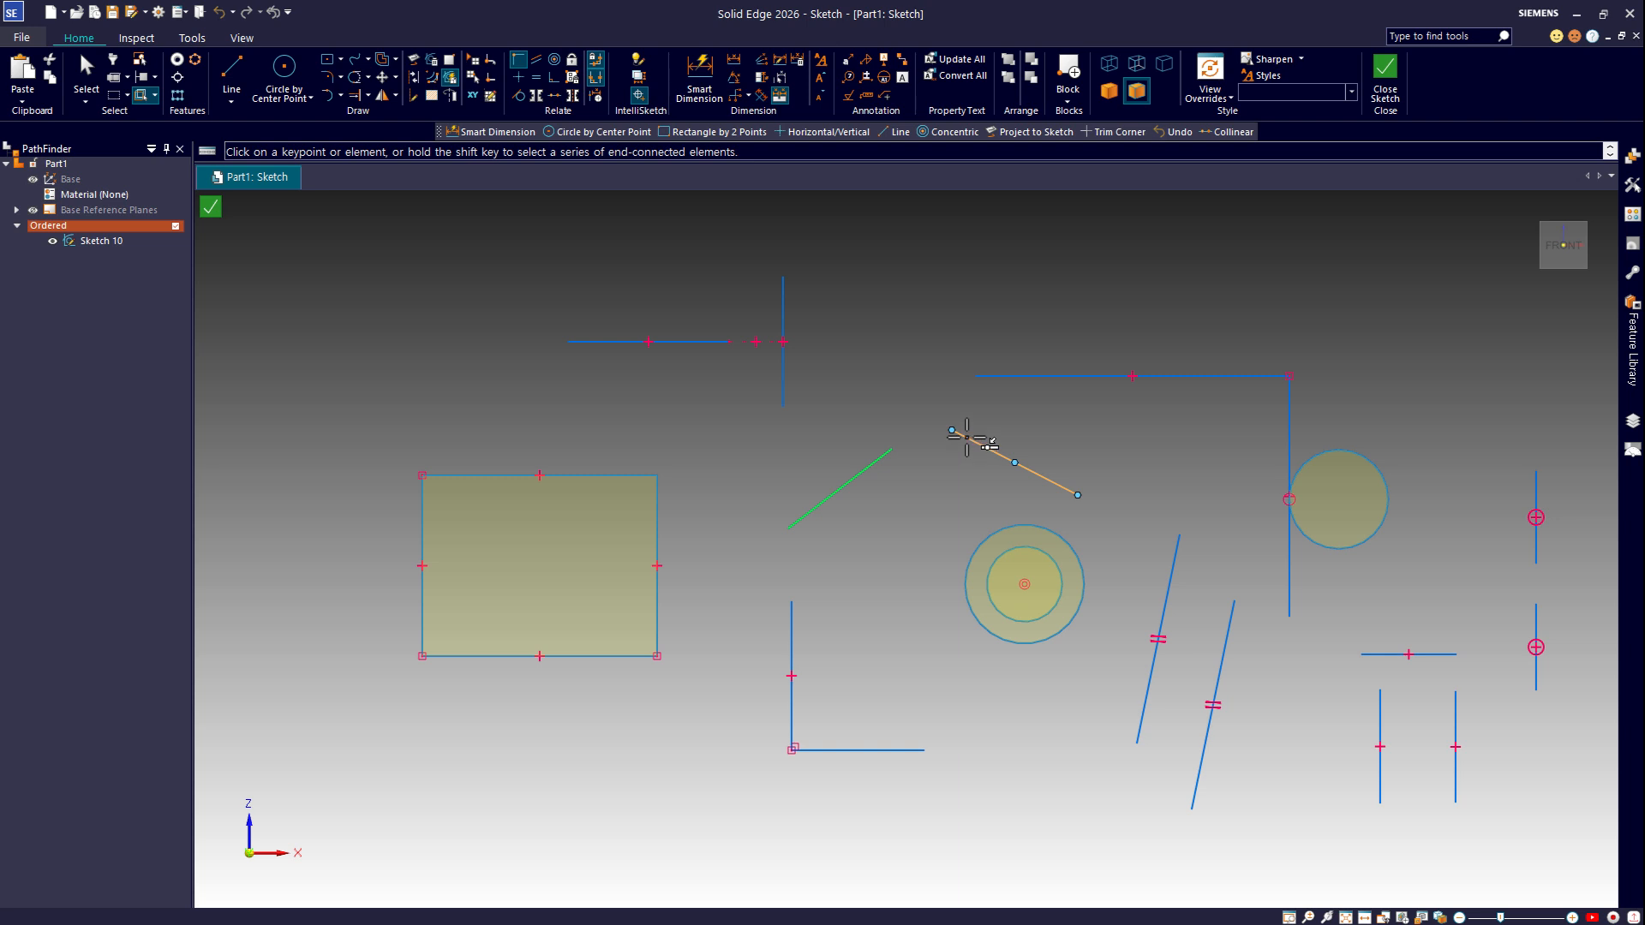
pyautogui.click(965, 436)
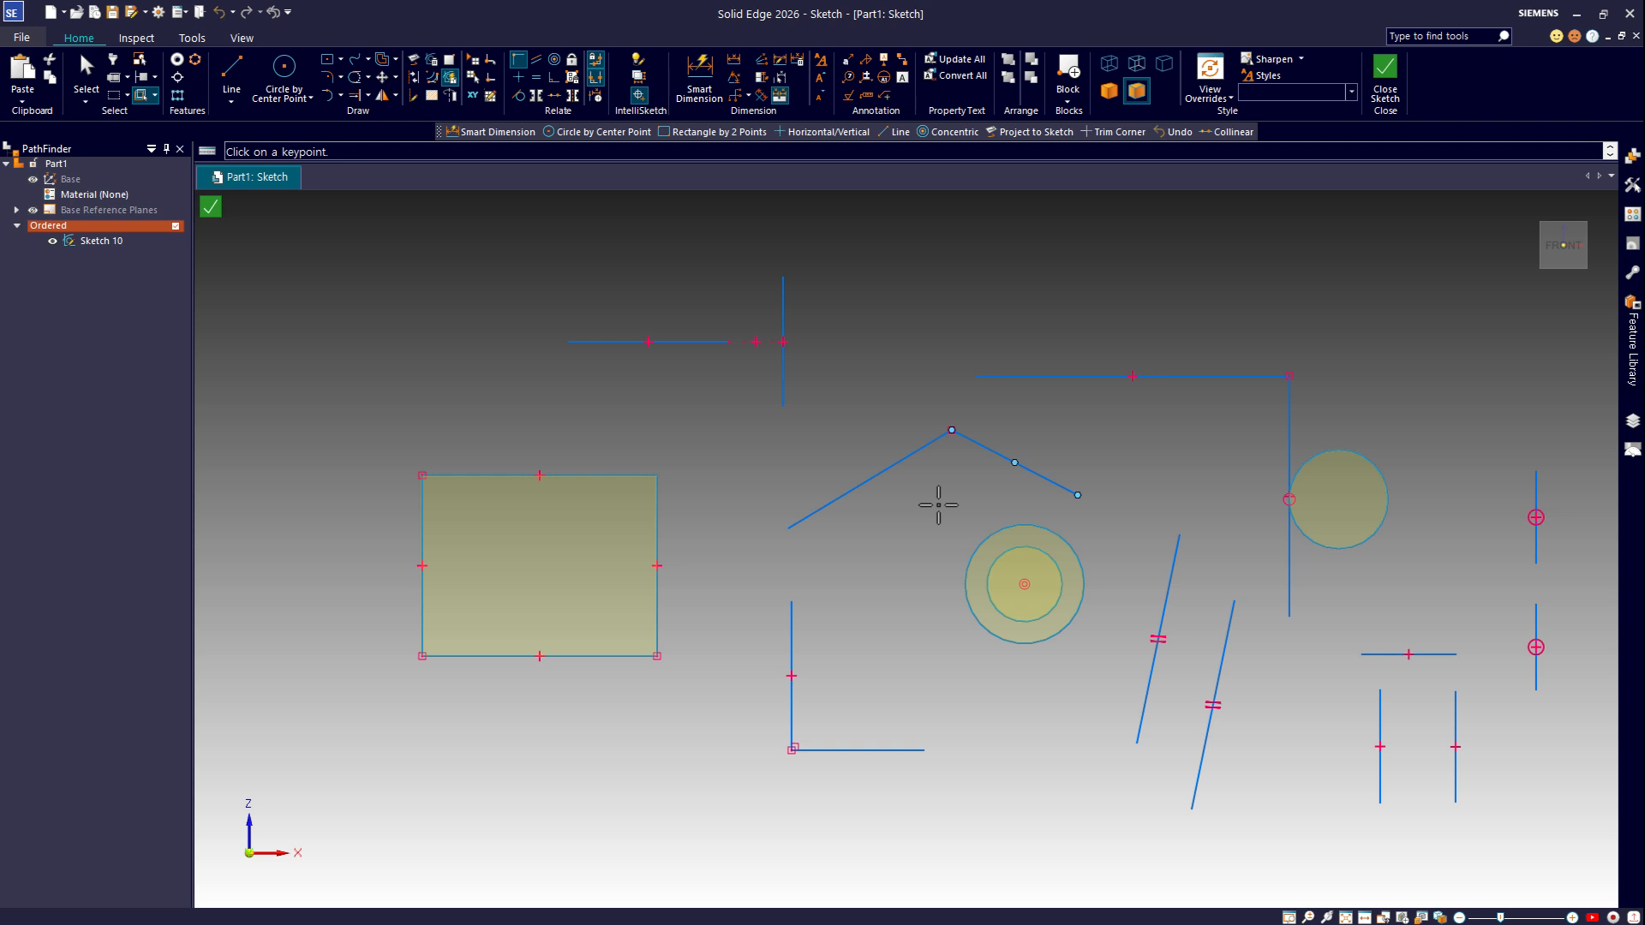
pyautogui.press('Escape')
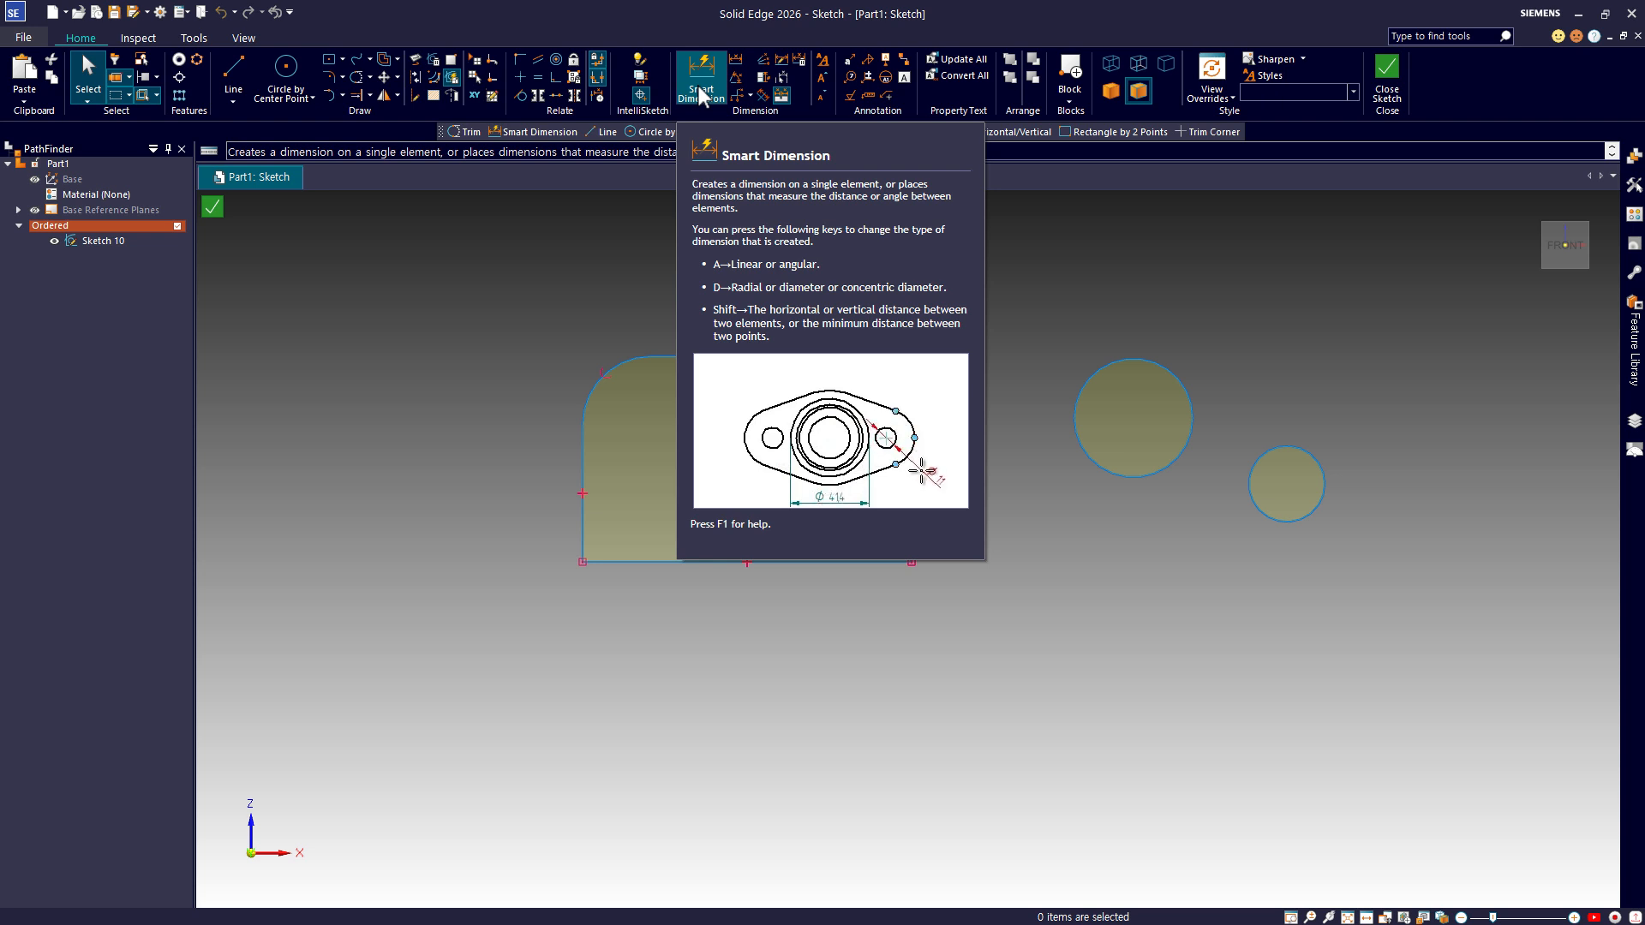
# Step: Add a Smart Dimension for the length of the bottom edge of the profile with the rounded corner
pyautogui.click(699, 86)
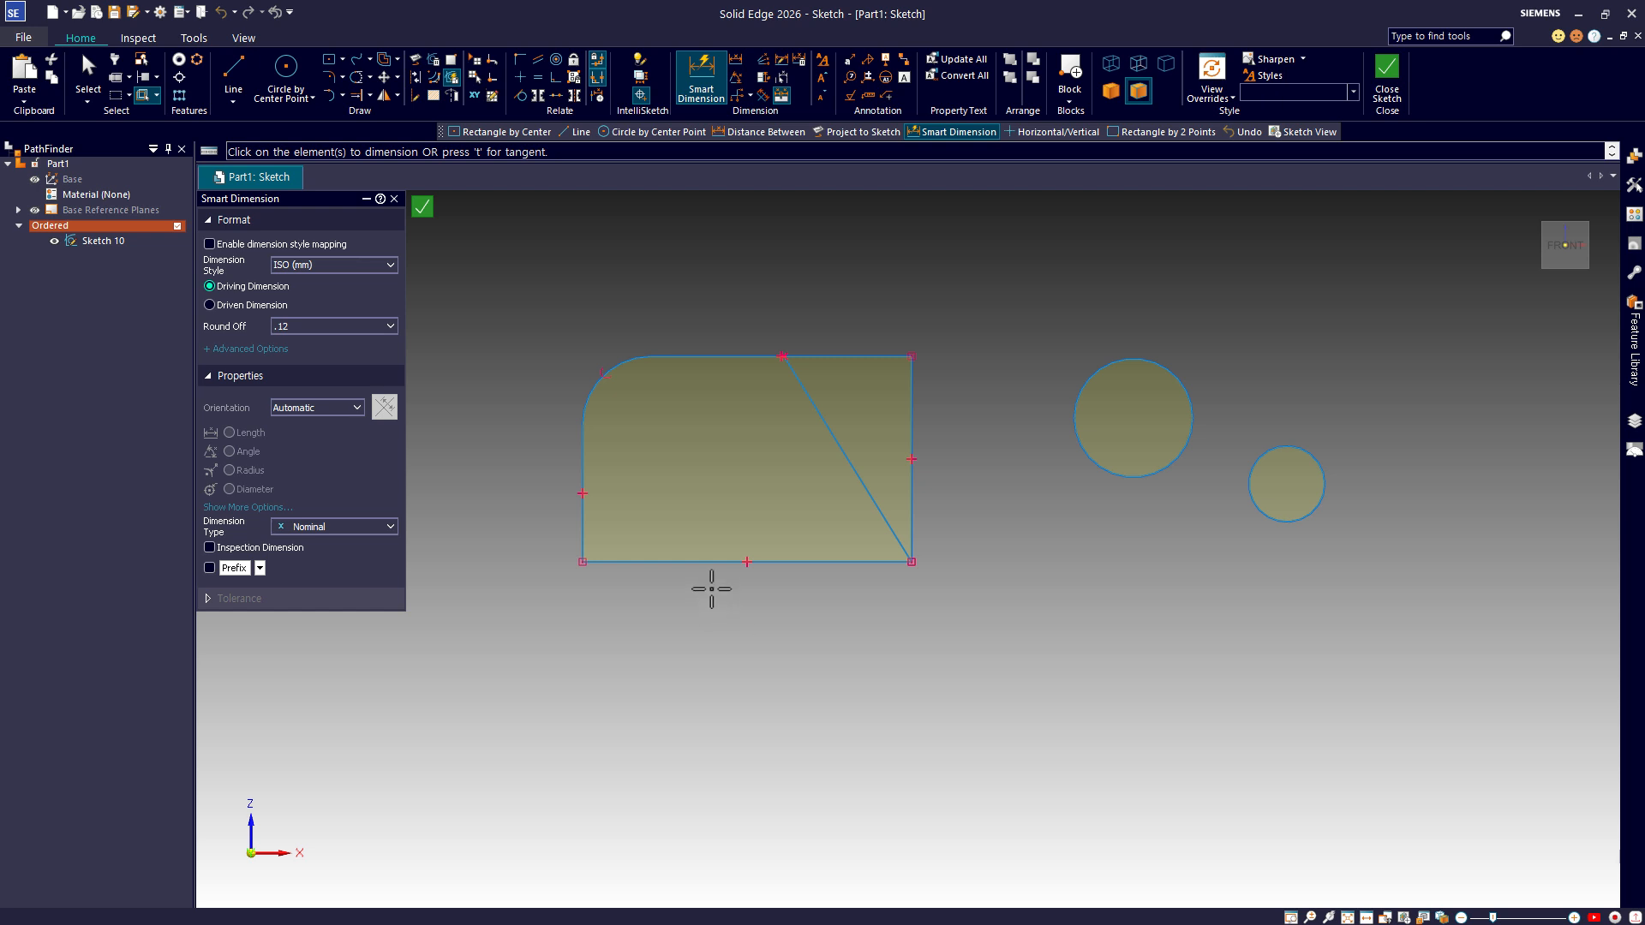
pyautogui.click(711, 562)
pyautogui.click(729, 639)
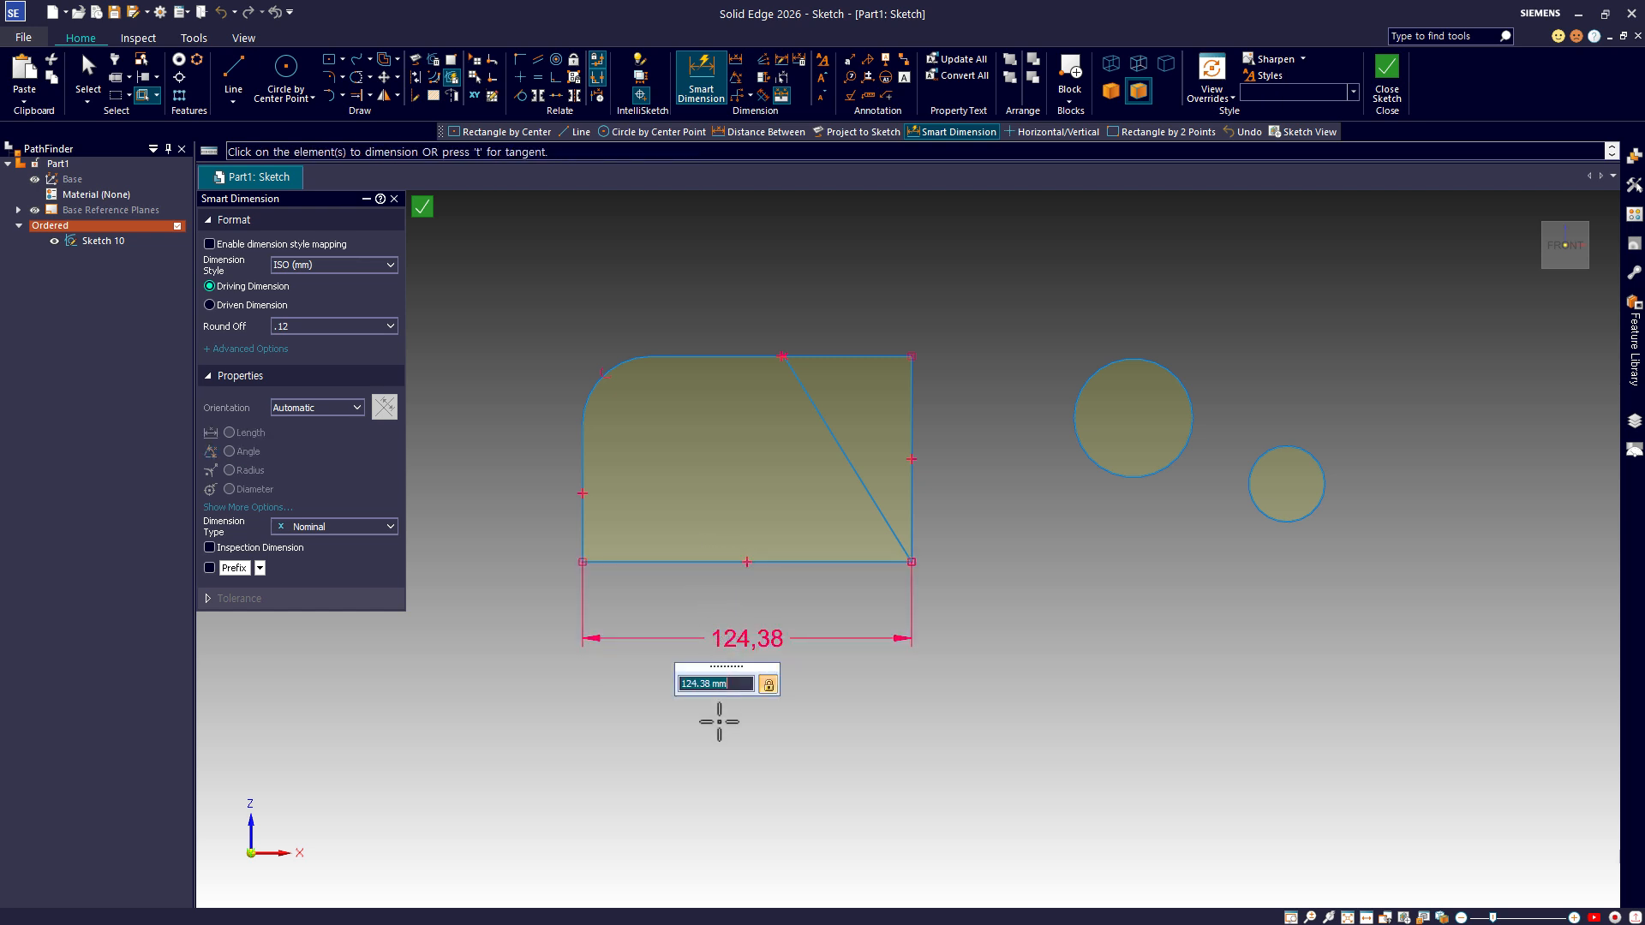
pyautogui.press('Return')
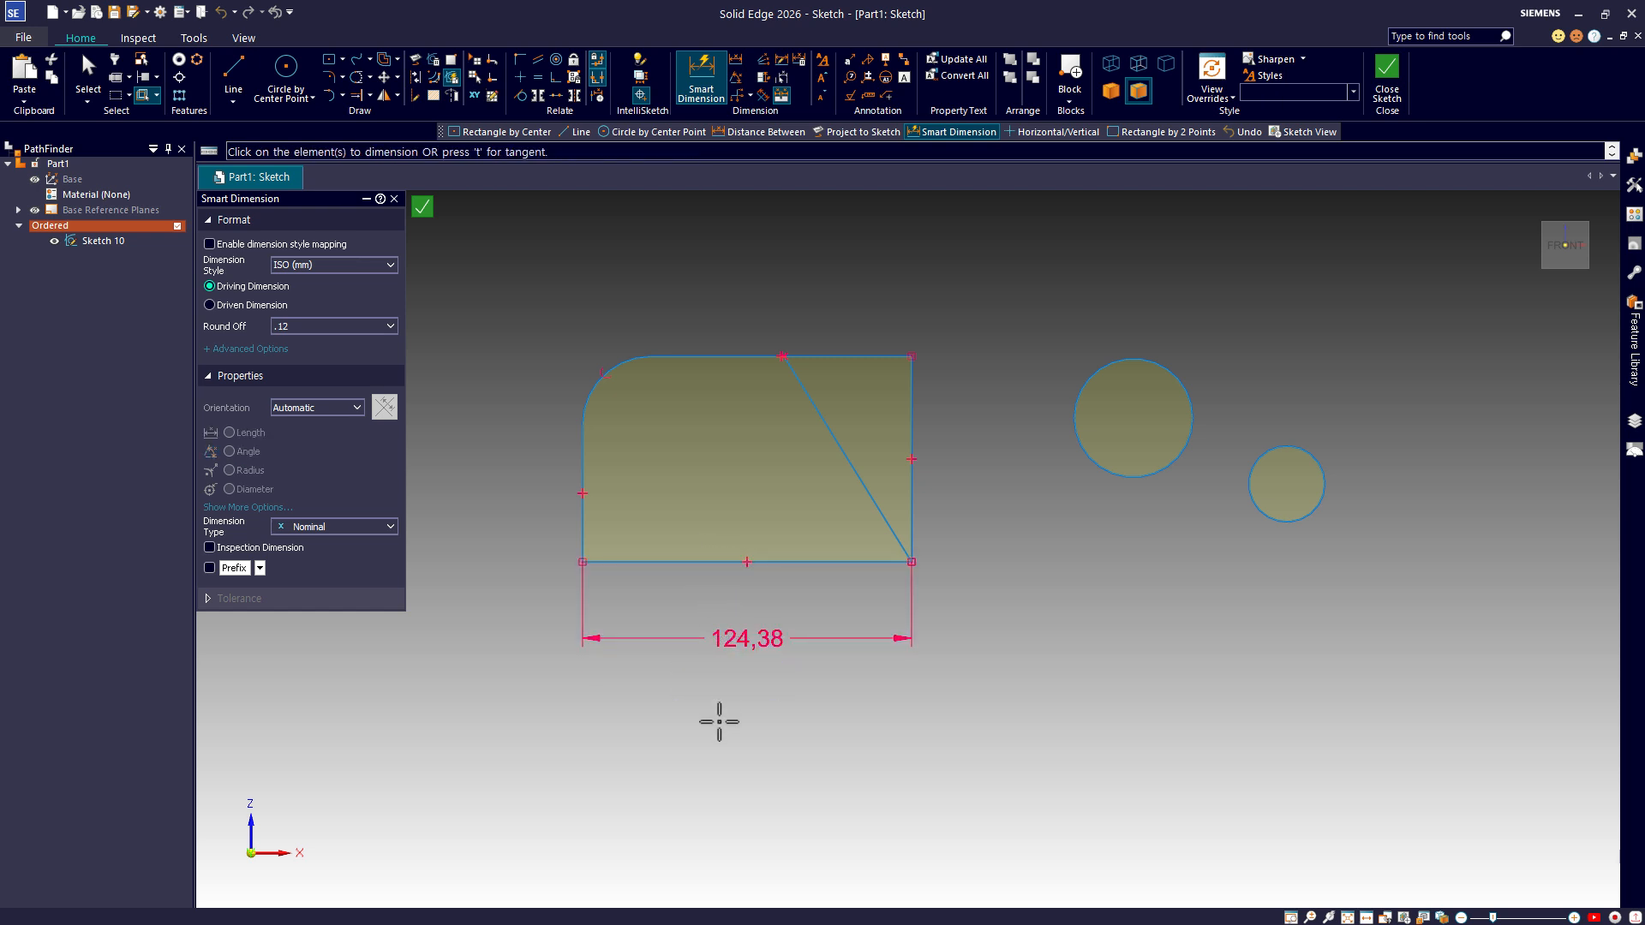
# Step: Dimension the vertical distance between the profile's top and bottom edges, placing it outside the left edge
pyautogui.click(690, 357)
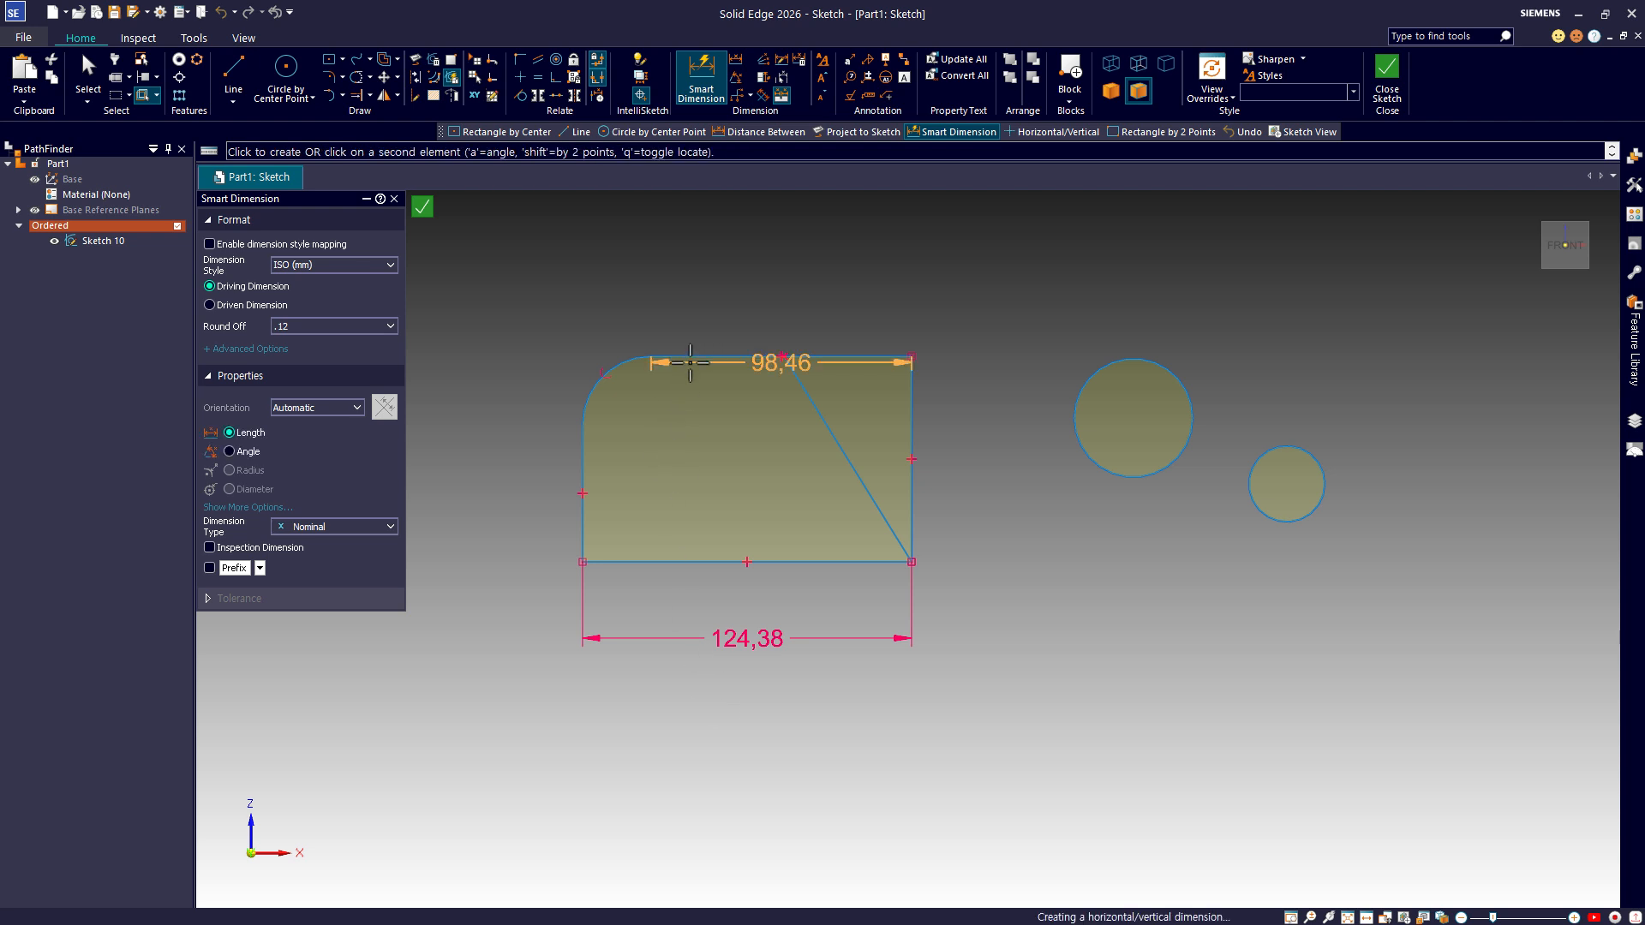
pyautogui.click(679, 563)
pyautogui.click(501, 461)
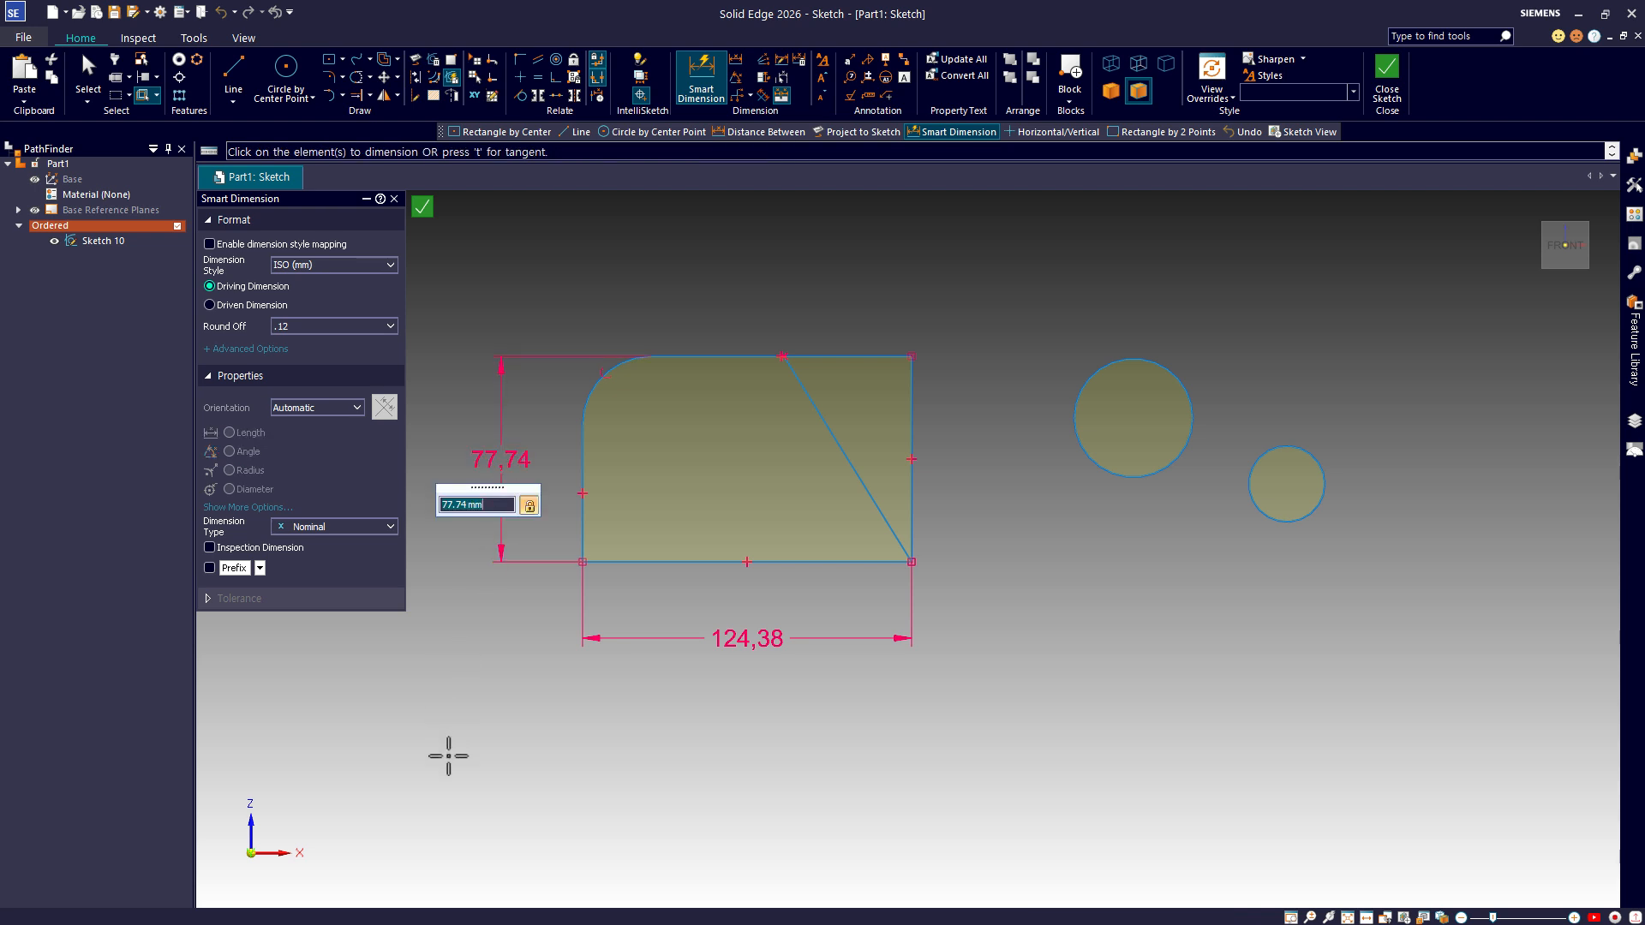
pyautogui.press('Return')
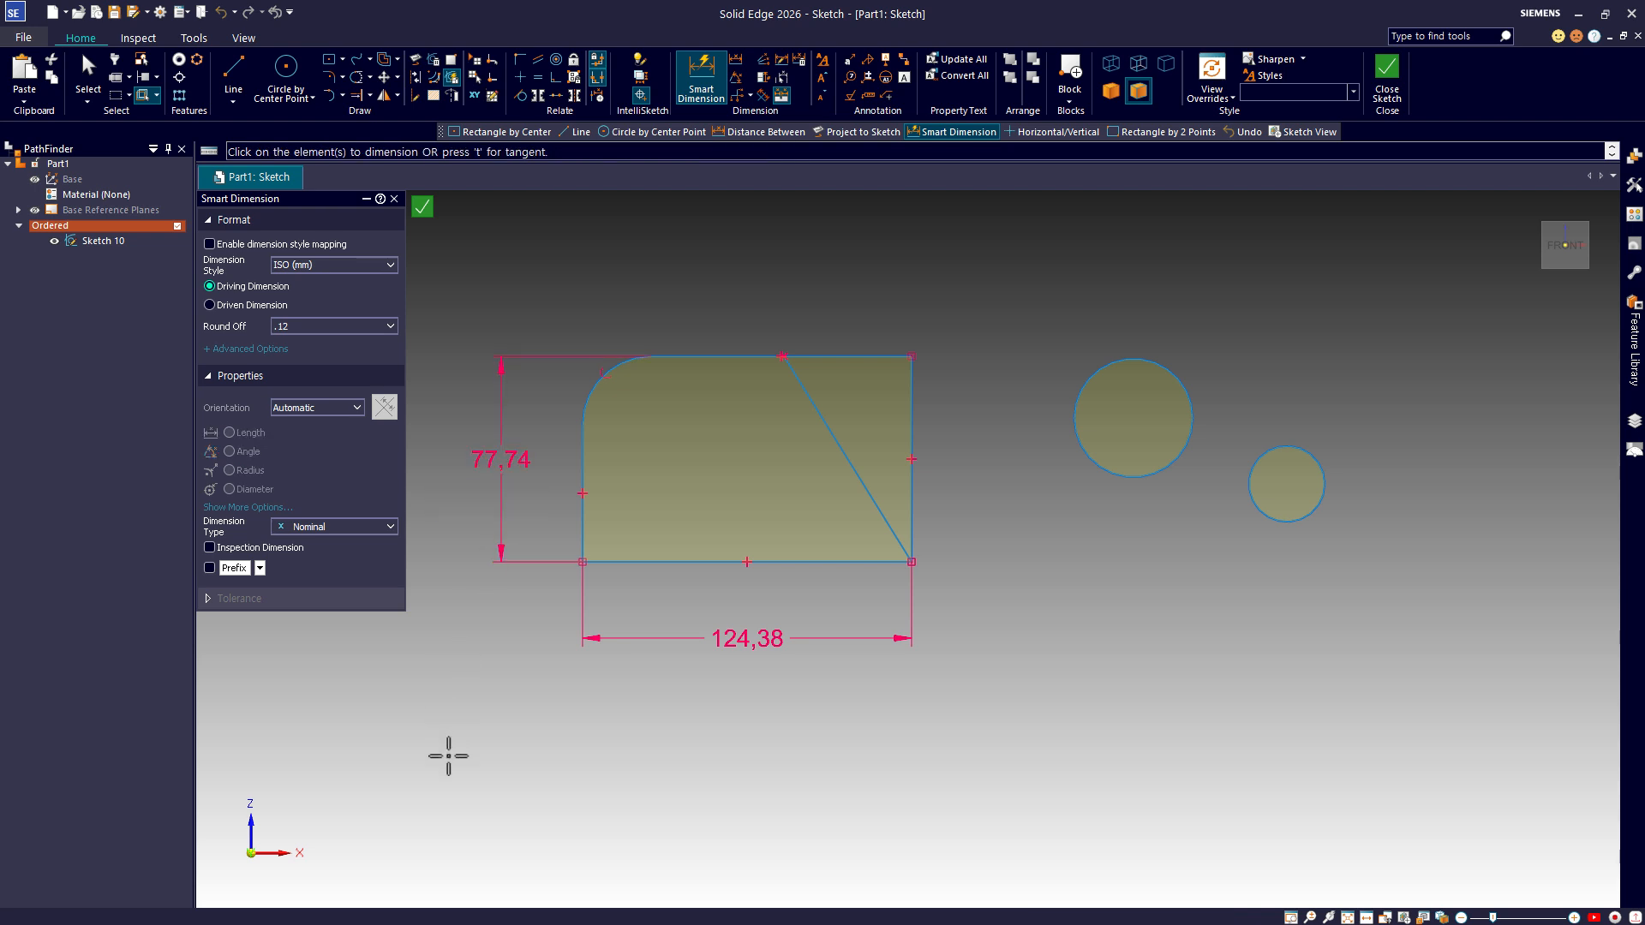
# Step: Dimension the radius of the profile's rounded corner and the diameter of the larger circle
pyautogui.click(592, 387)
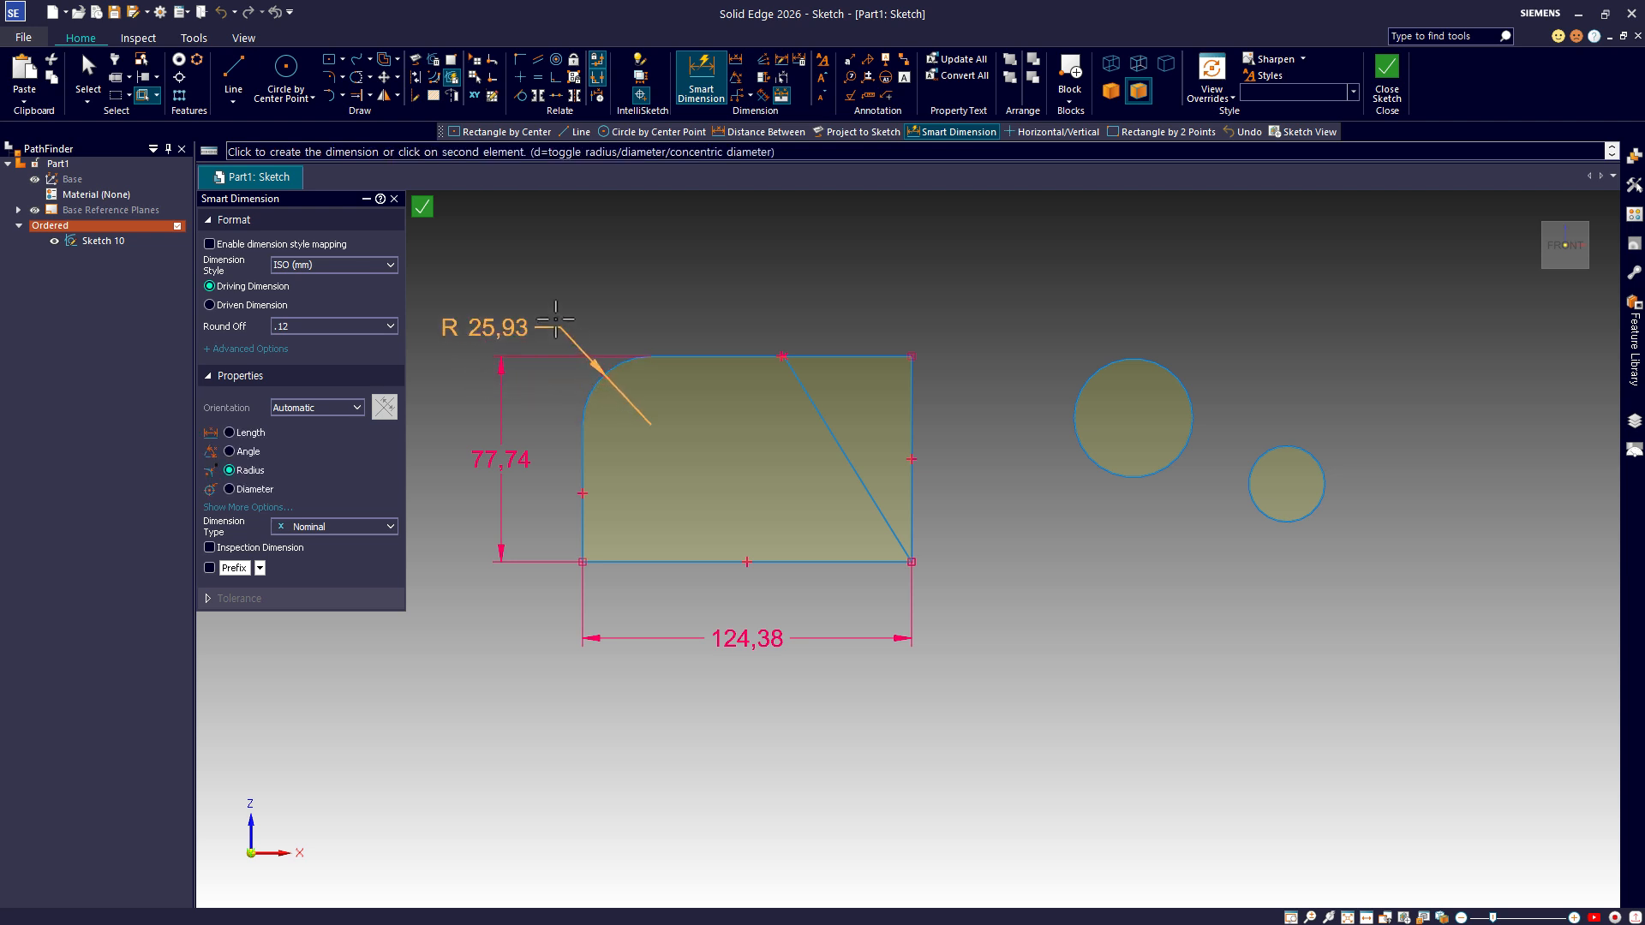
pyautogui.click(553, 285)
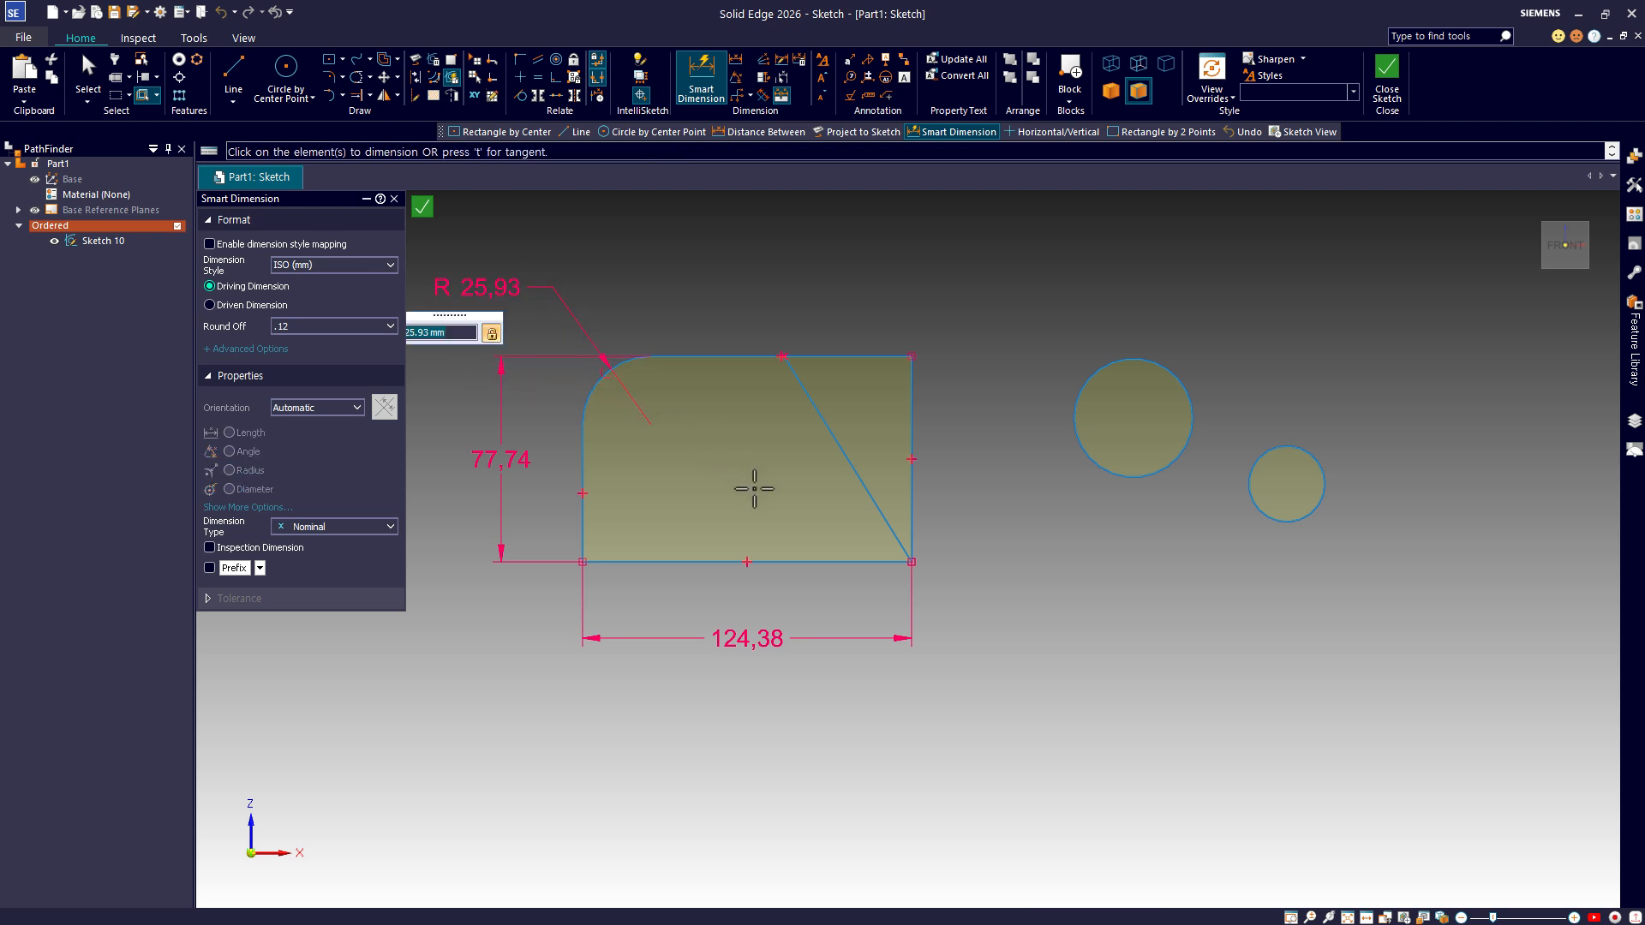
pyautogui.press('Return')
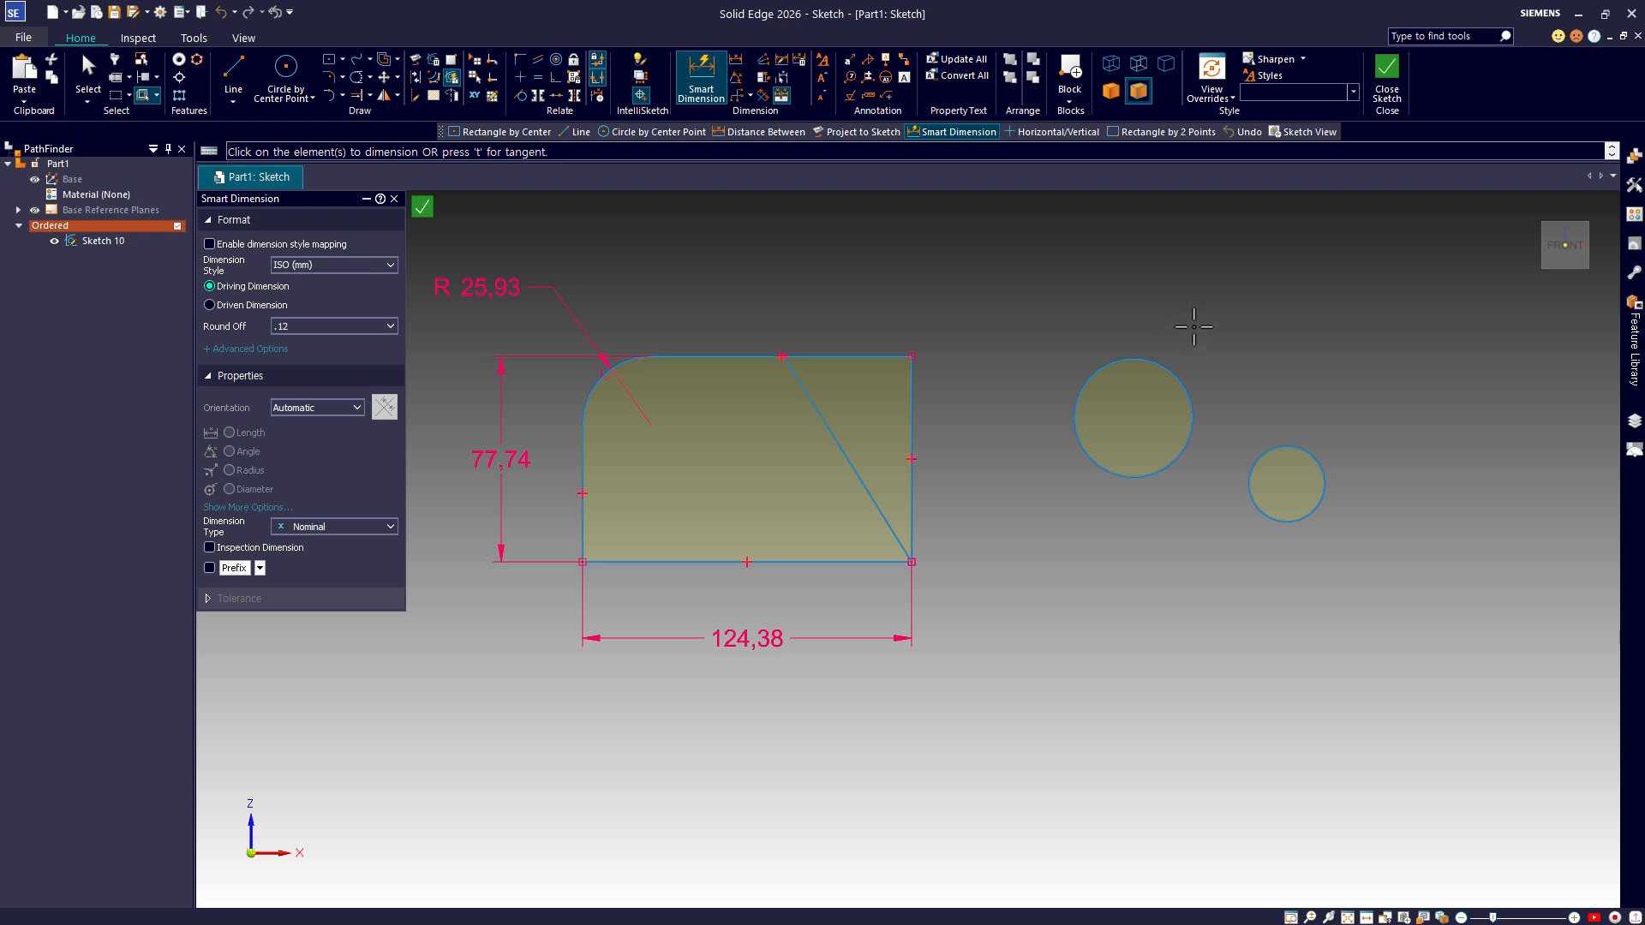
pyautogui.click(1156, 356)
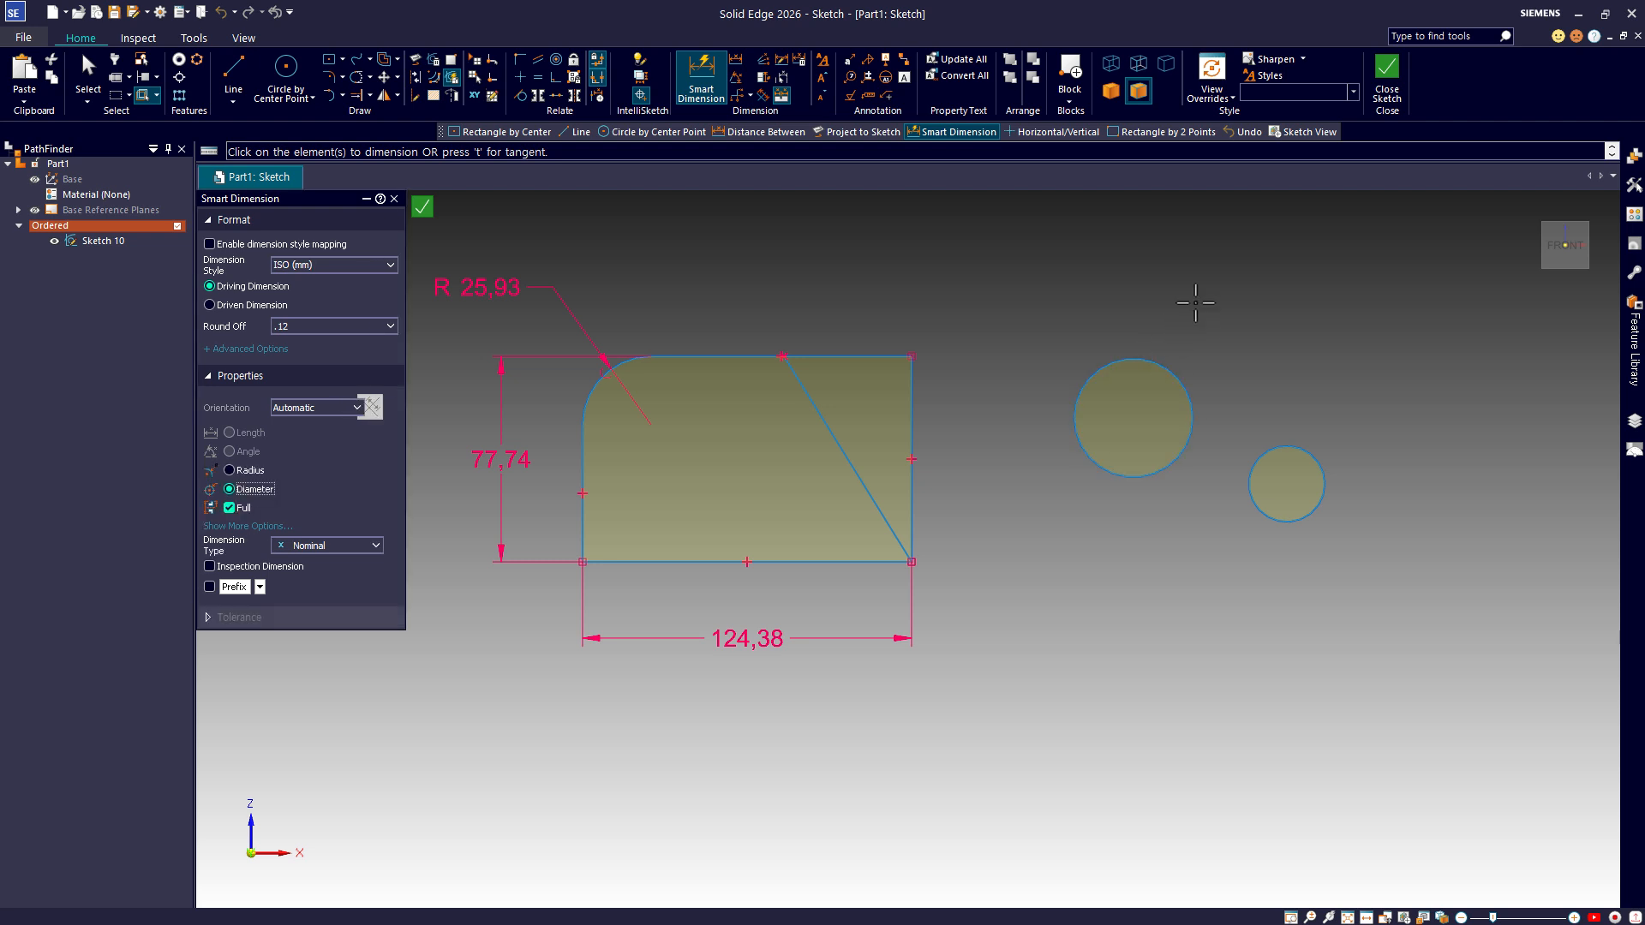
pyautogui.click(1229, 259)
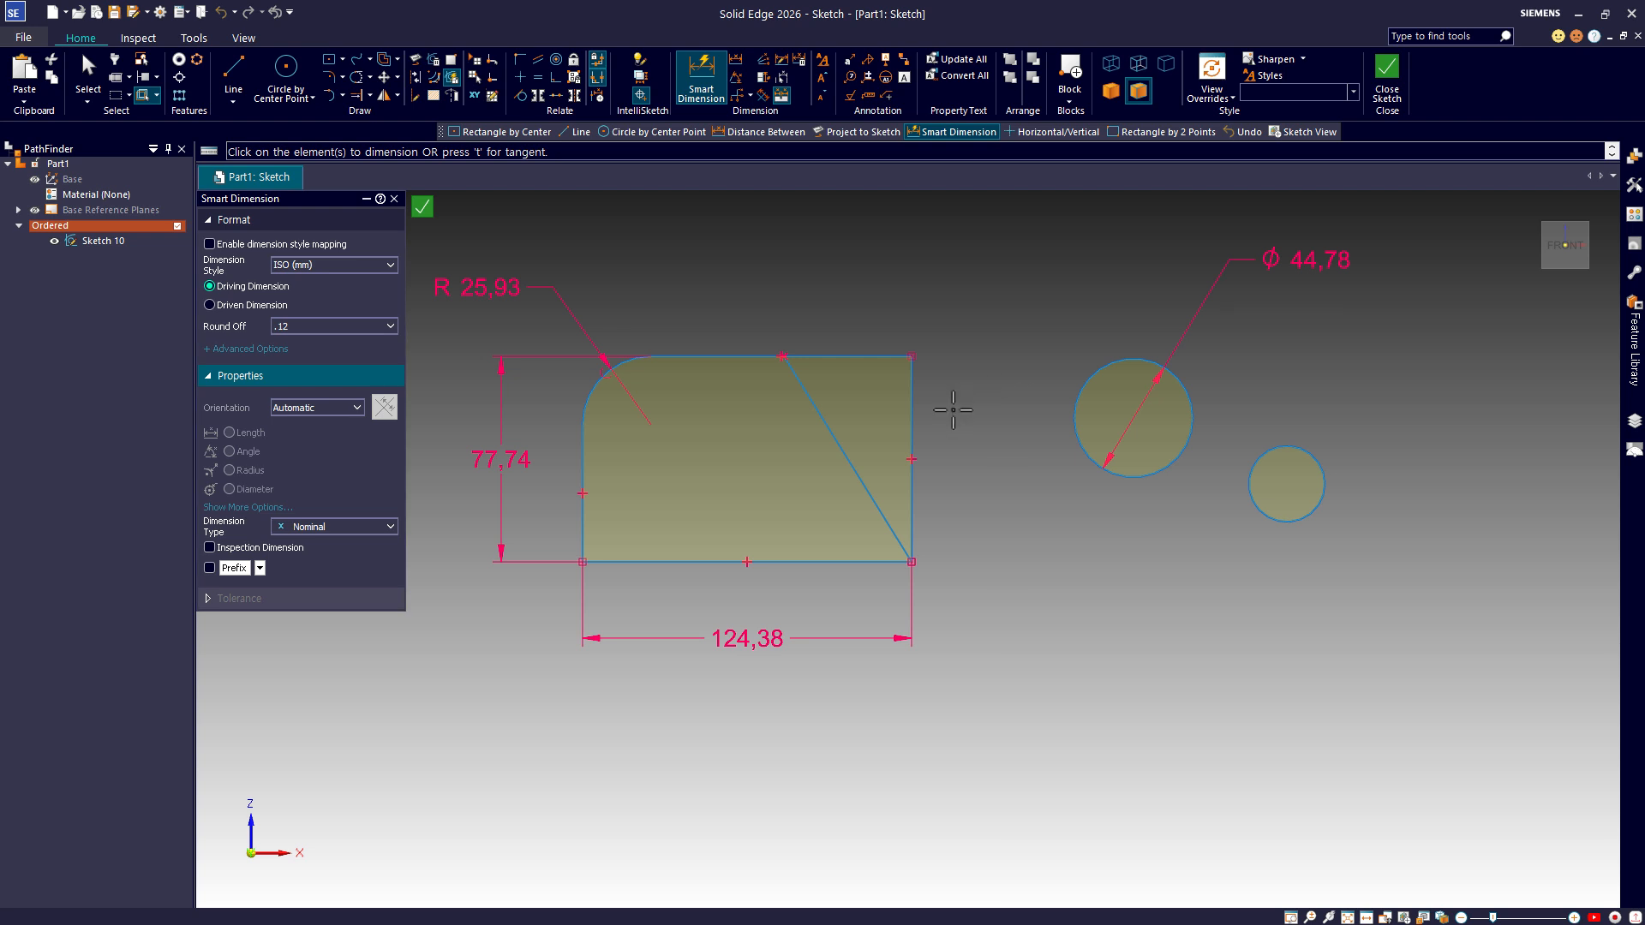
# Step: Add an angular dimension between the diagonal line and the horizontal inside the profile
pyautogui.click(821, 432)
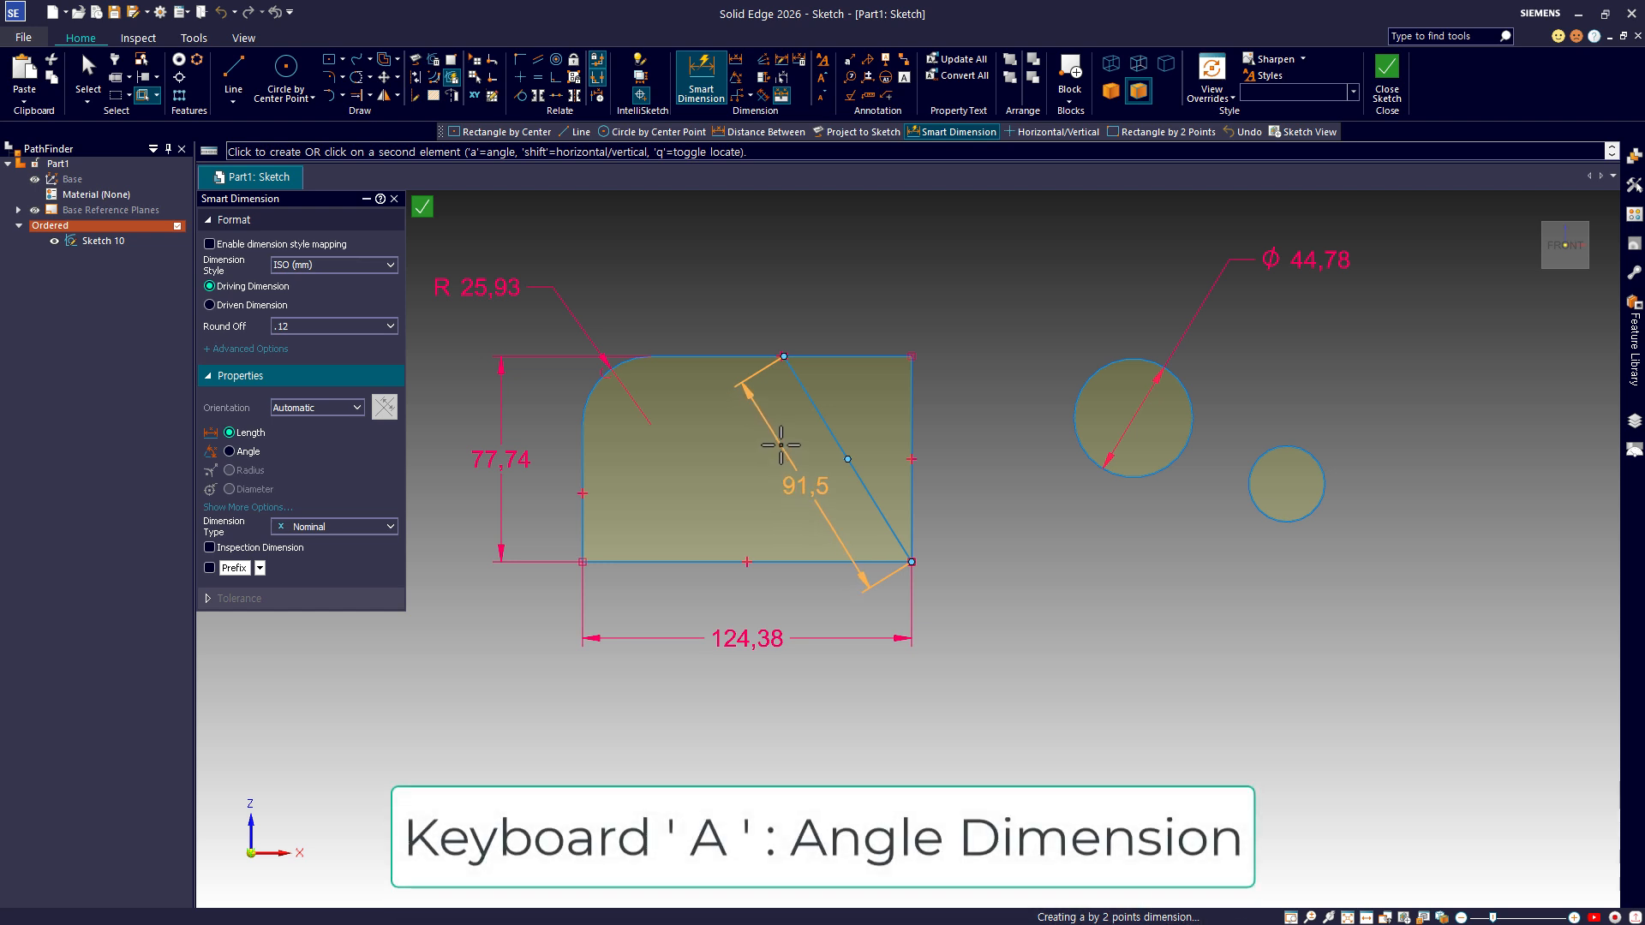
pyautogui.press('a')
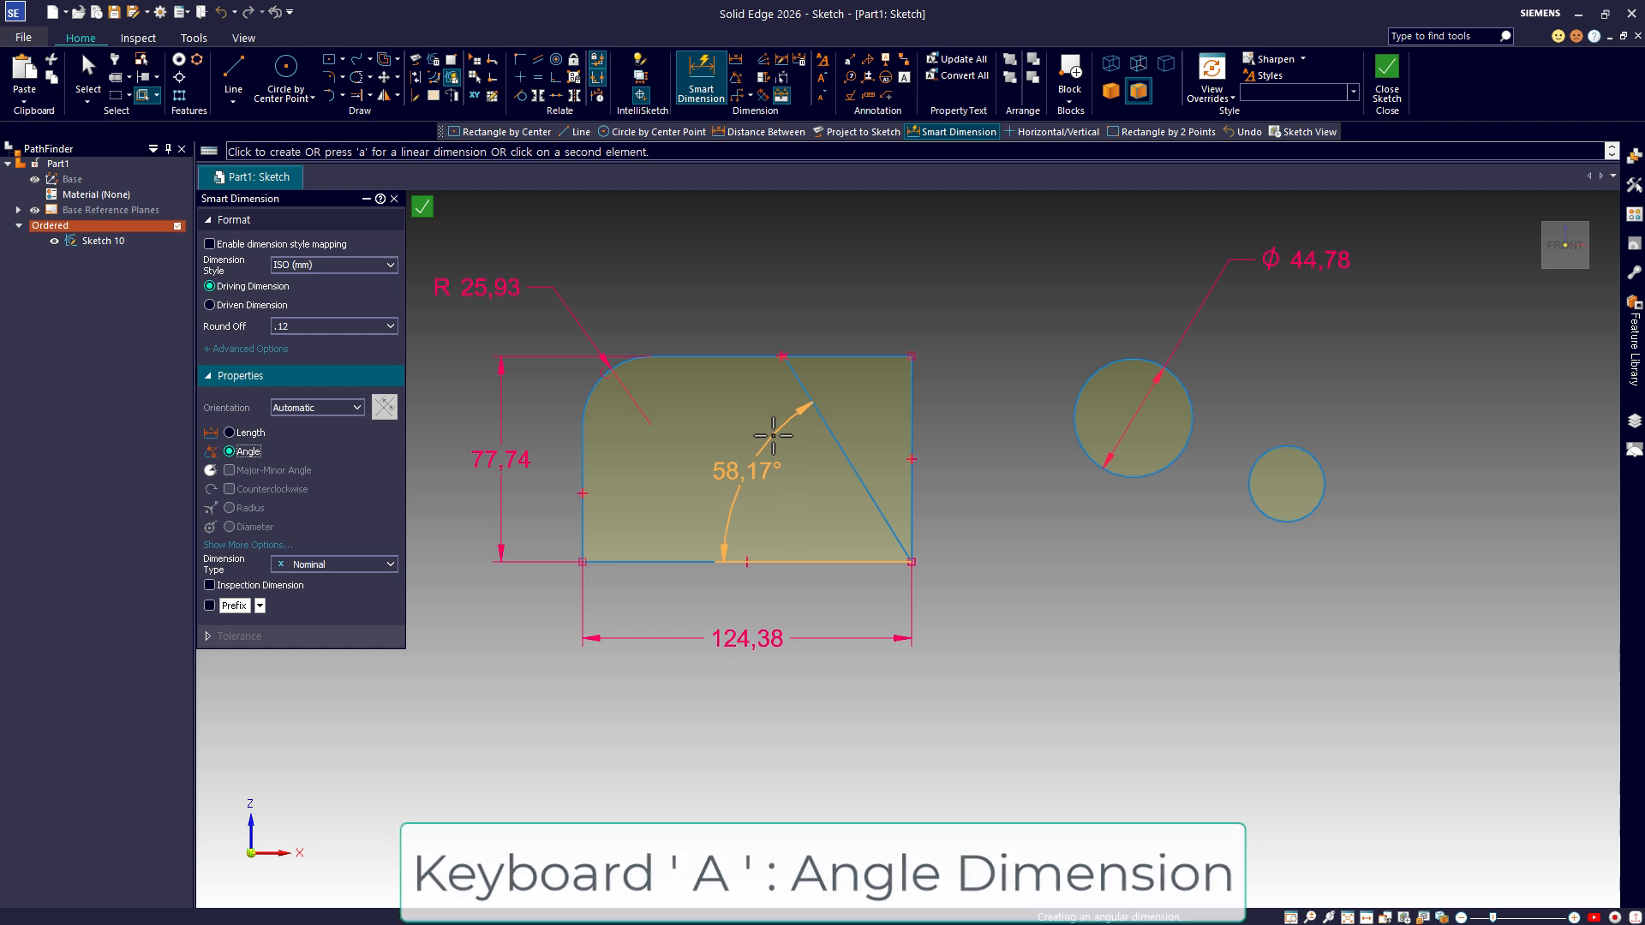
pyautogui.click(773, 437)
pyautogui.press('Return')
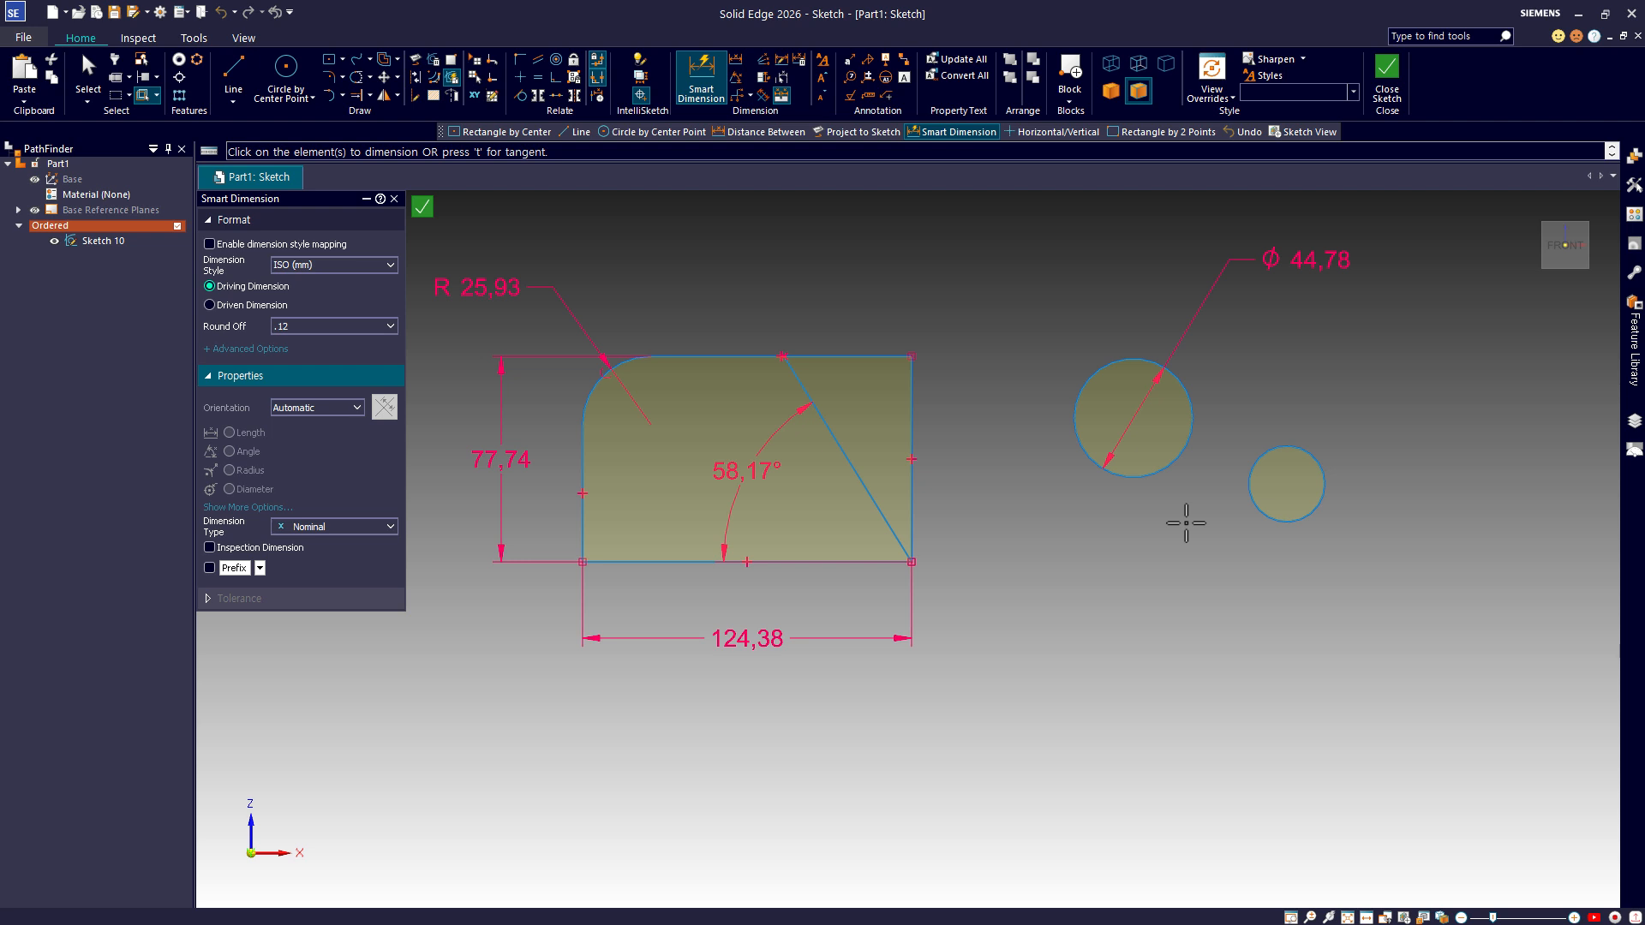
# Step: Dimension the horizontal and vertical center distances between the two circles, placing them below and to the right of the circles
pyautogui.click(1089, 456)
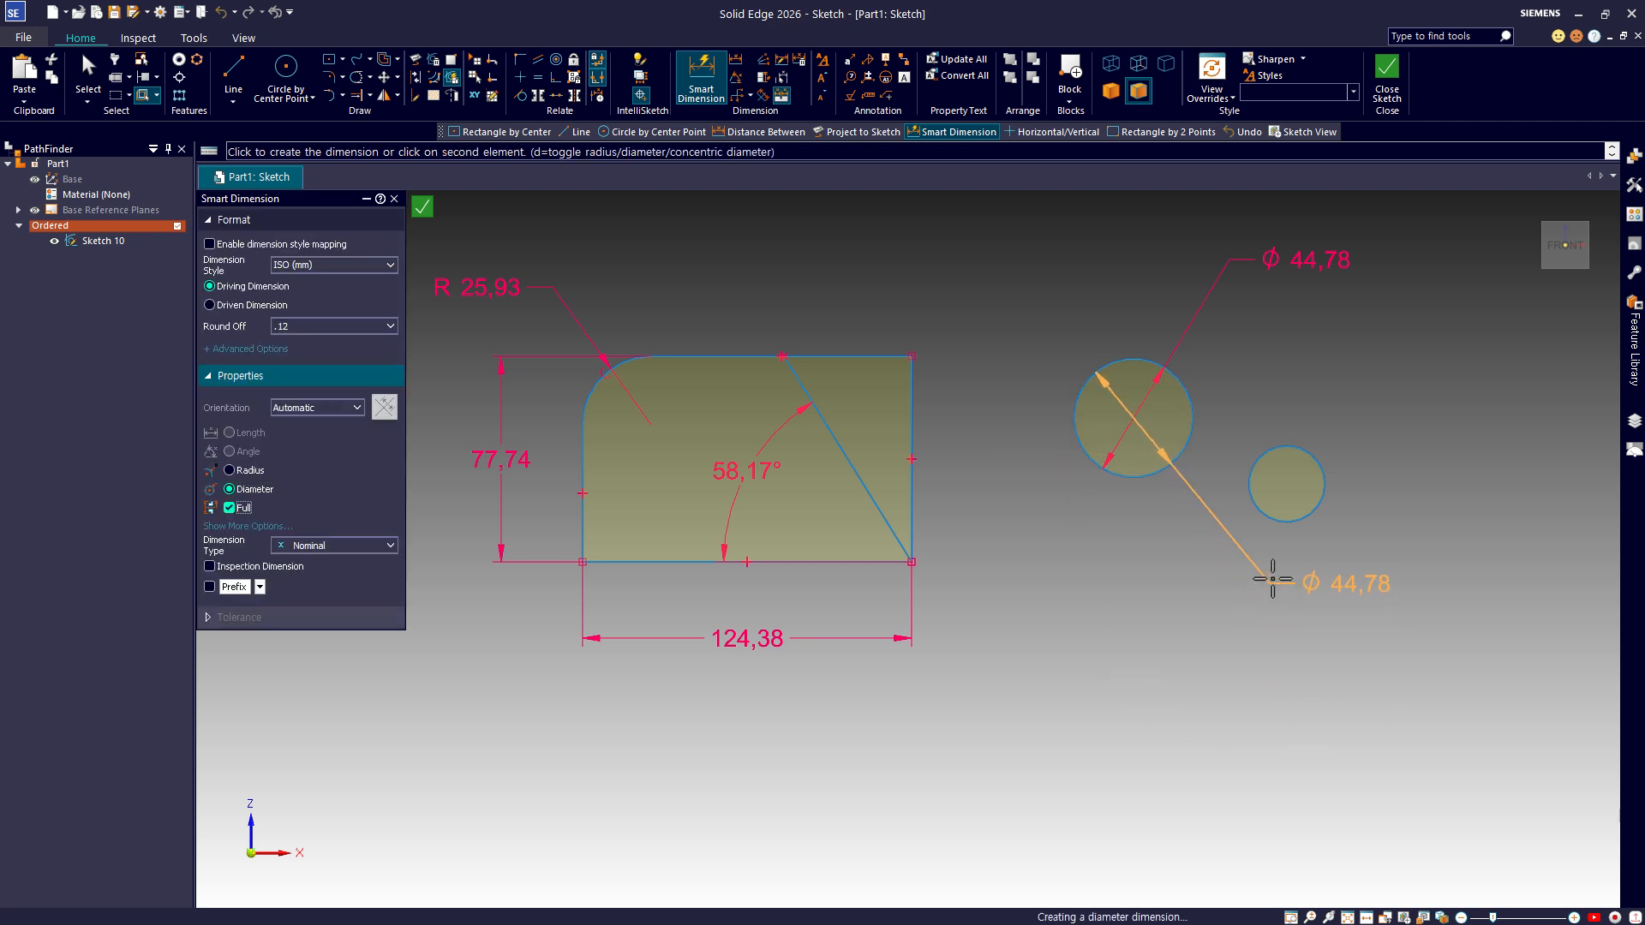
pyautogui.click(1262, 519)
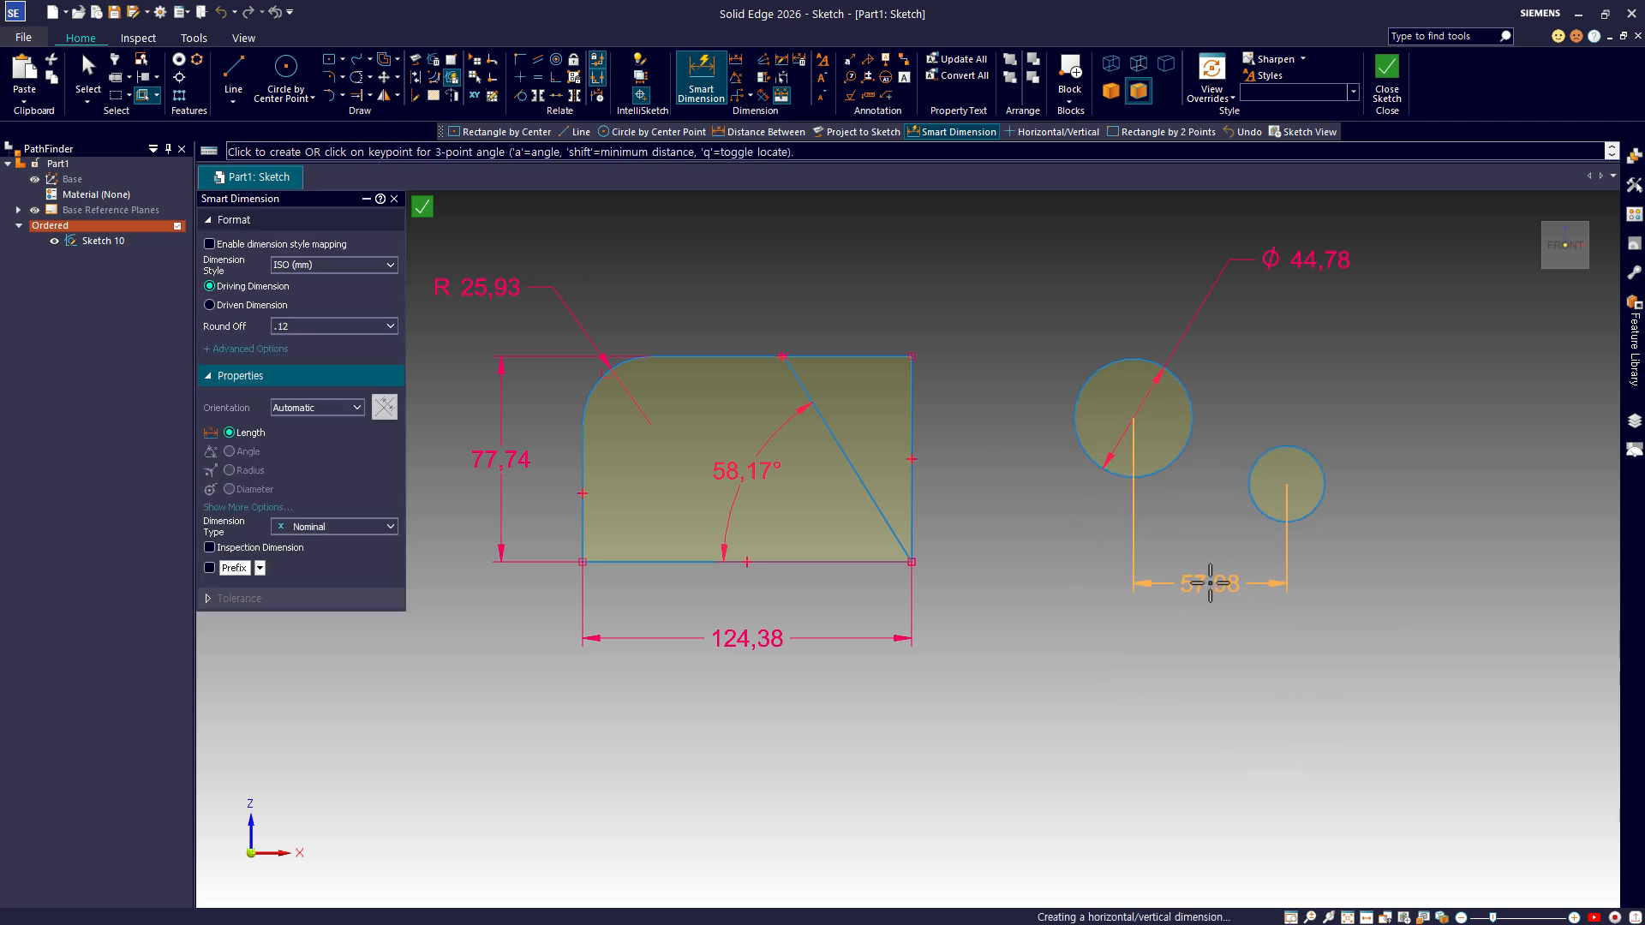
pyautogui.click(1210, 572)
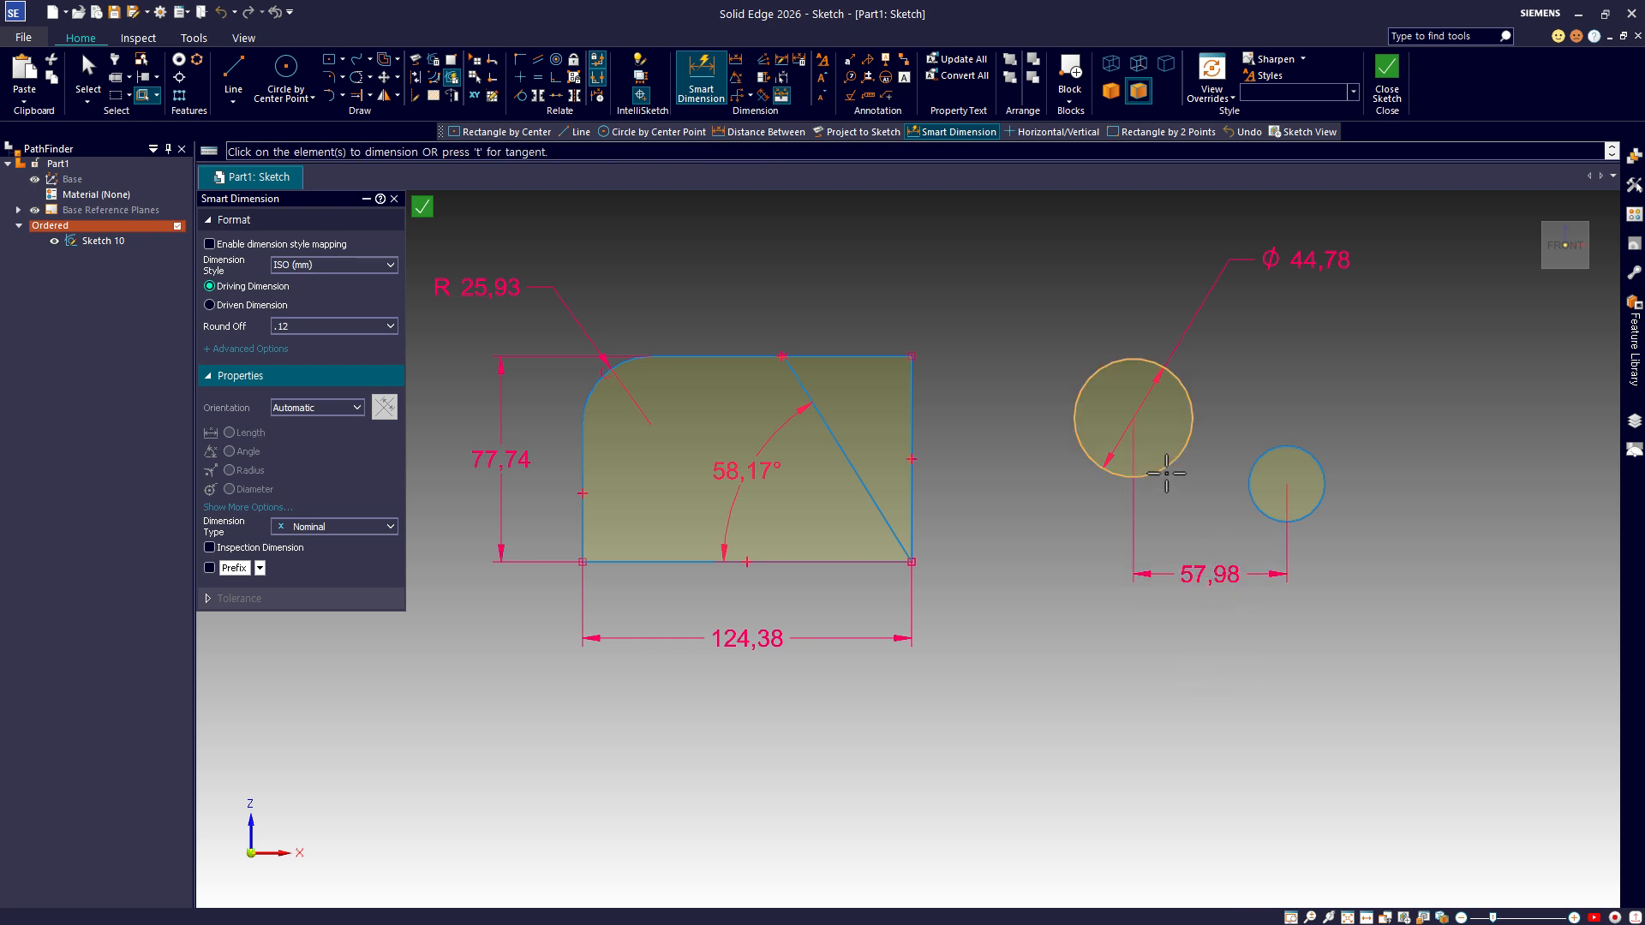
pyautogui.click(1265, 518)
pyautogui.click(1266, 519)
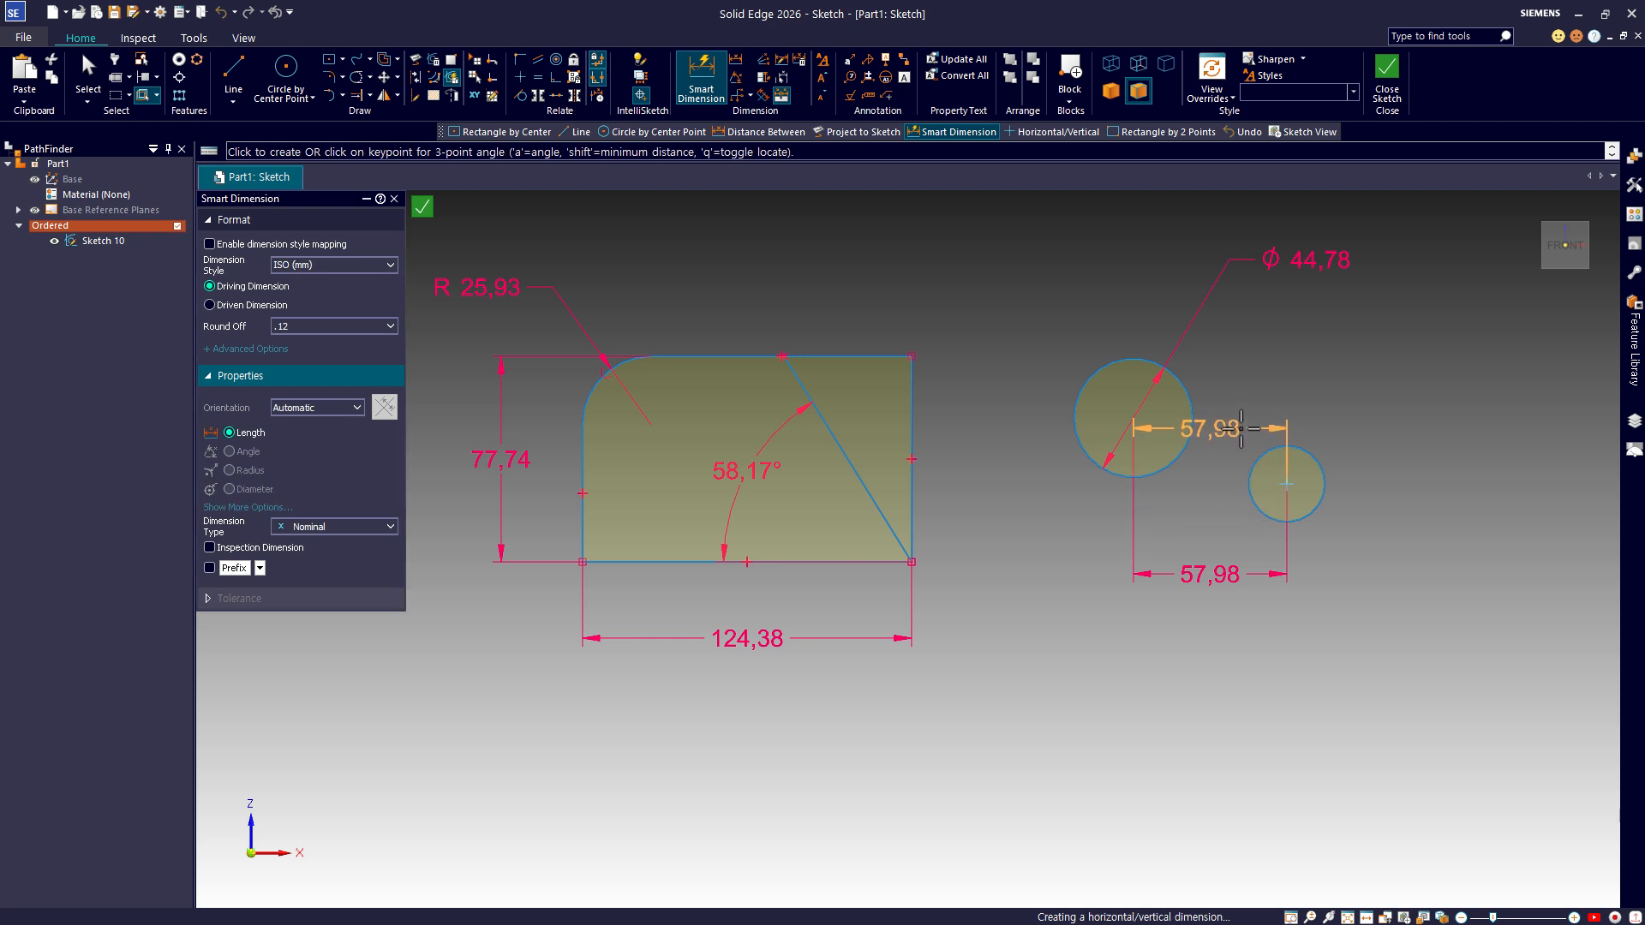
pyautogui.click(1394, 430)
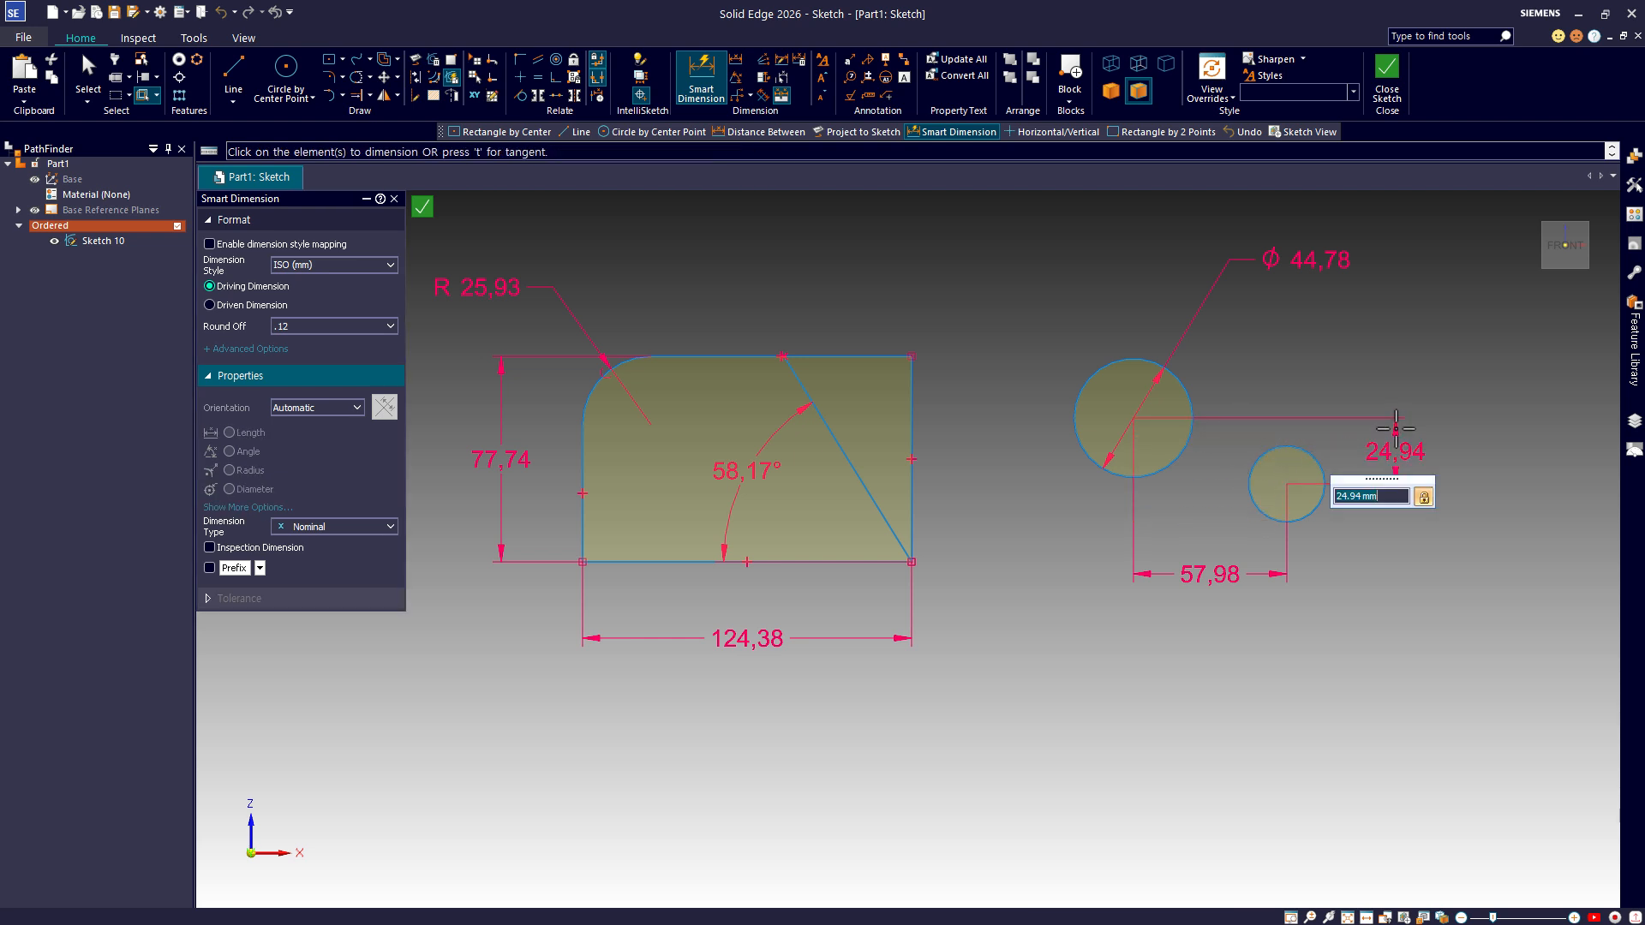
pyautogui.press('Return')
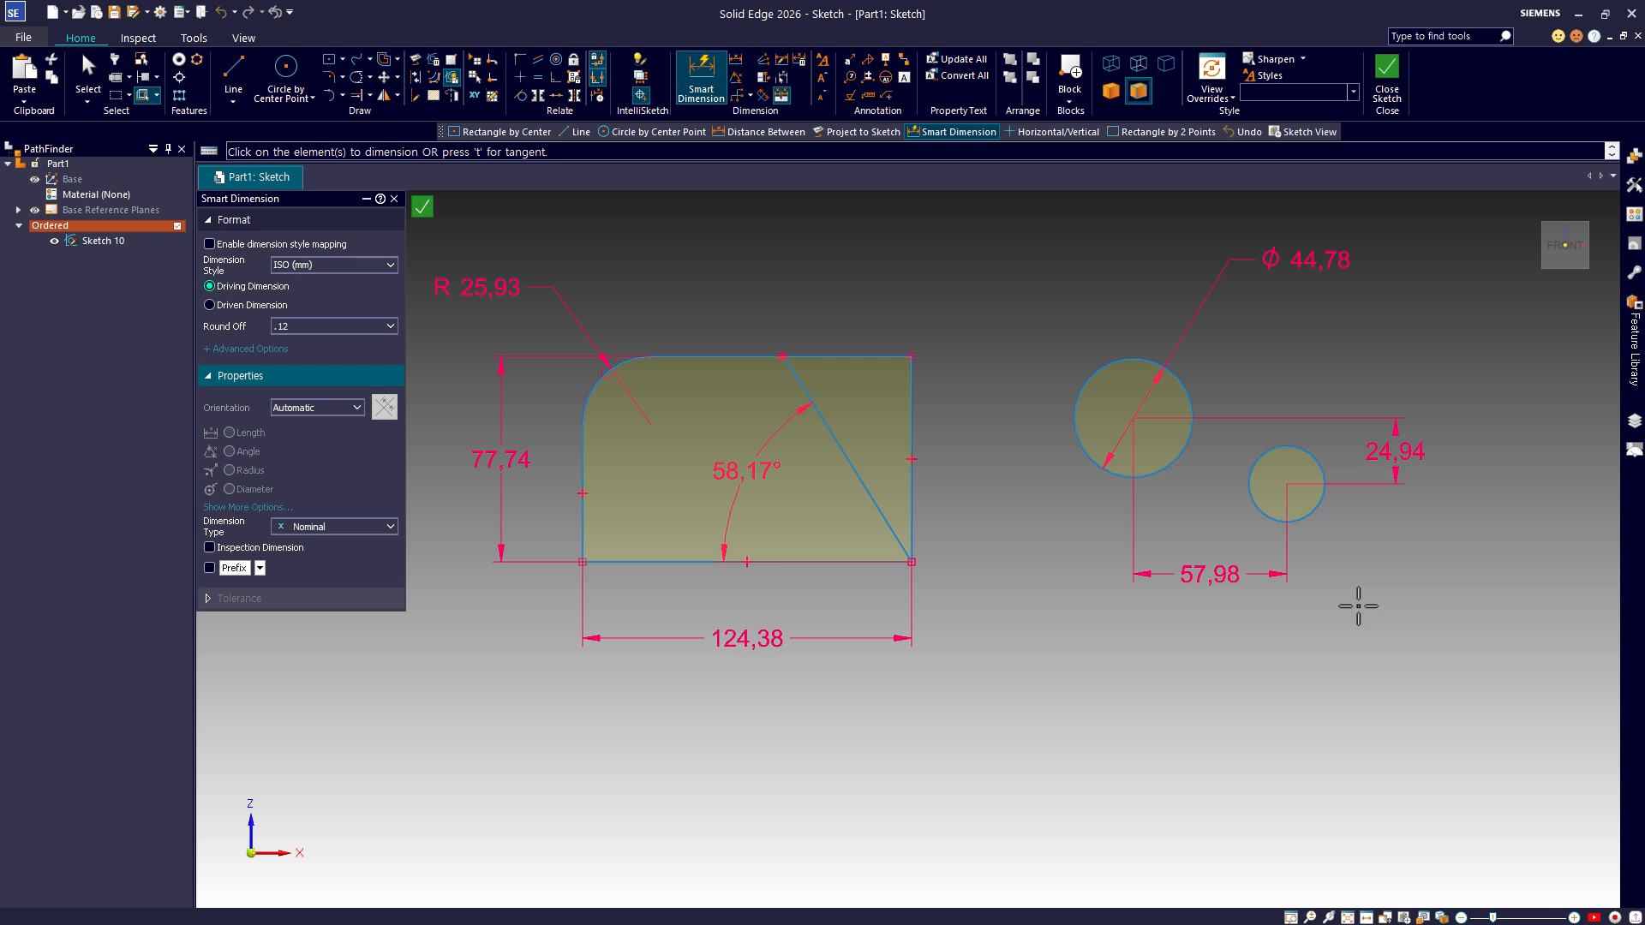
# Step: Add an aligned center-to-center distance dimension between the two circles, placed below the horizontal one
pyautogui.click(1168, 471)
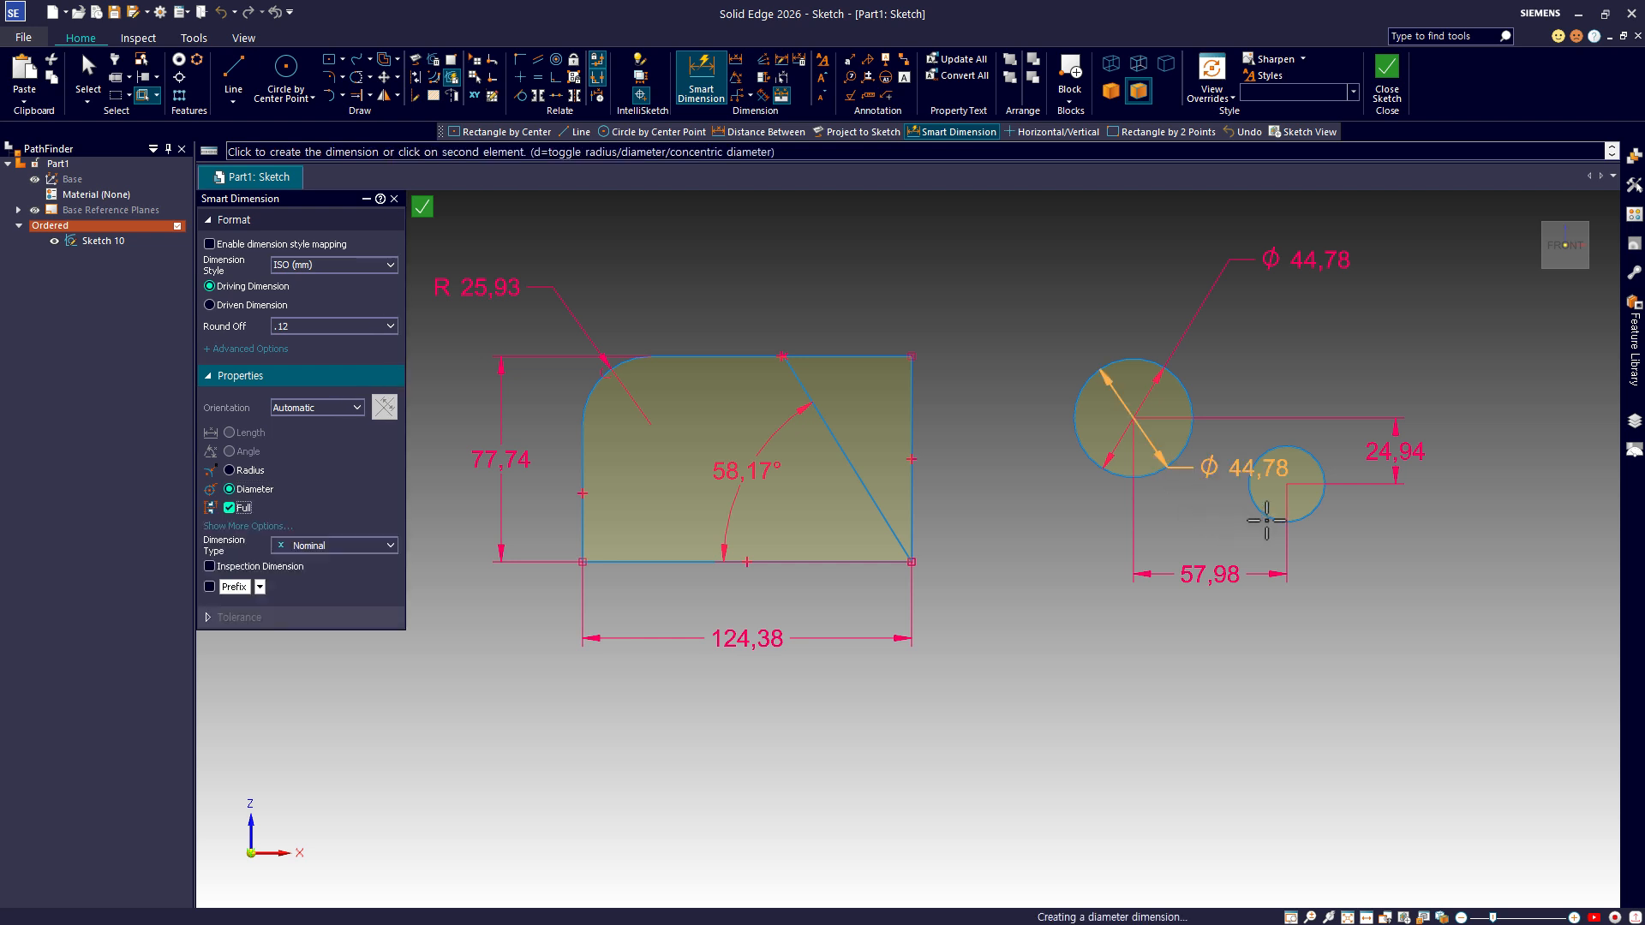
pyautogui.click(1267, 518)
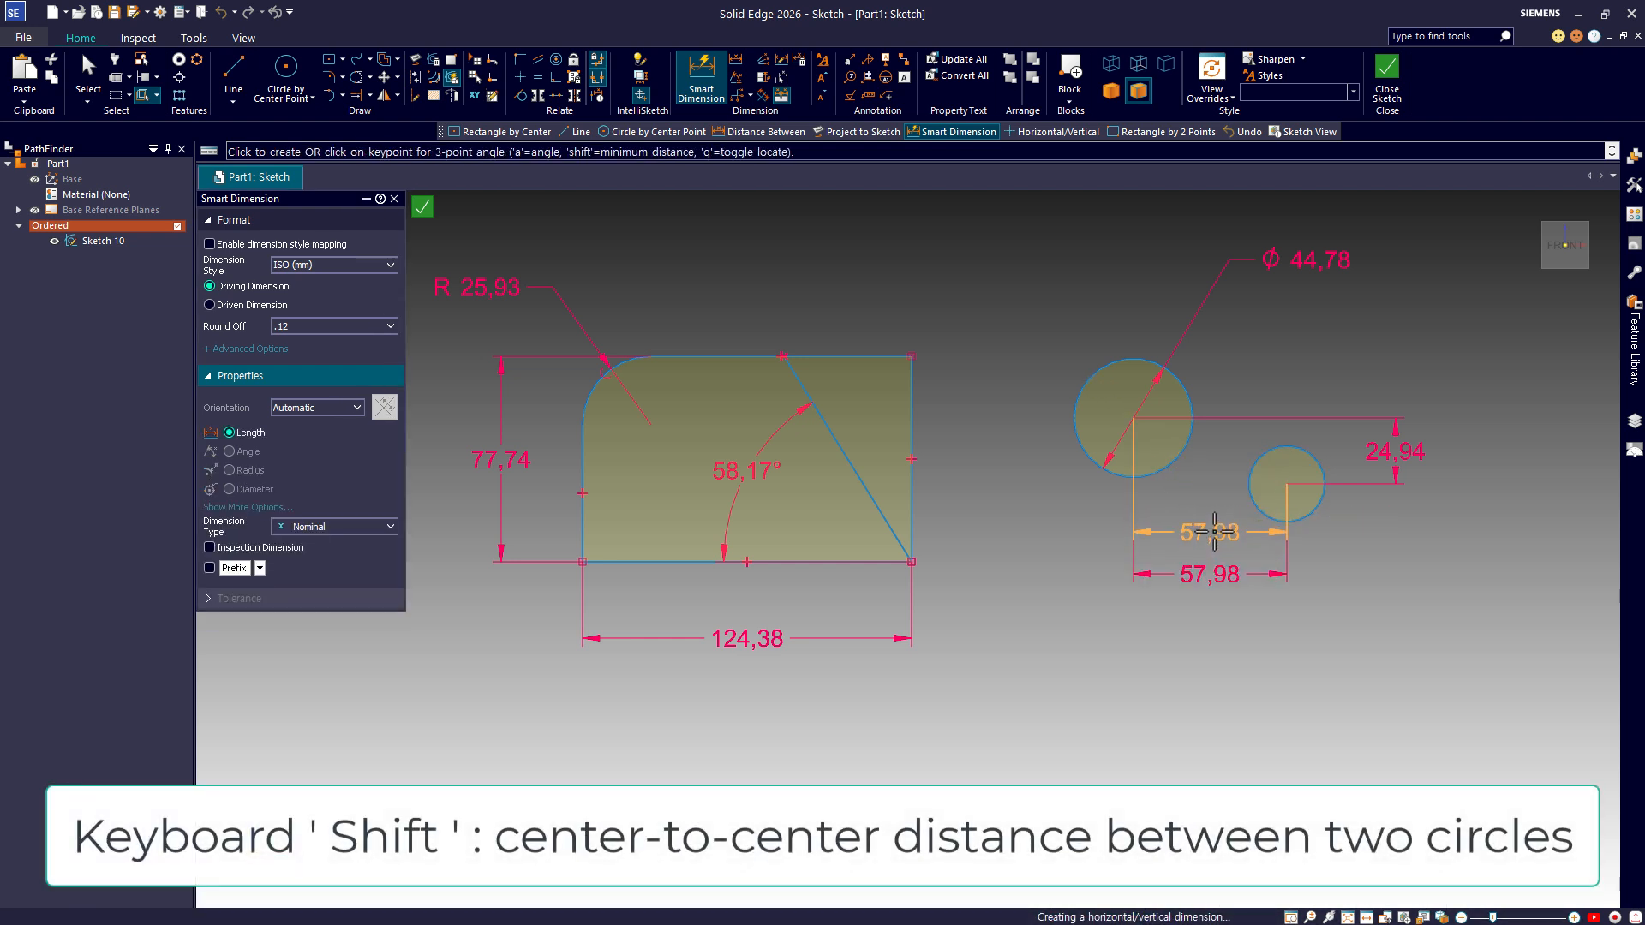
pyautogui.press('shift')
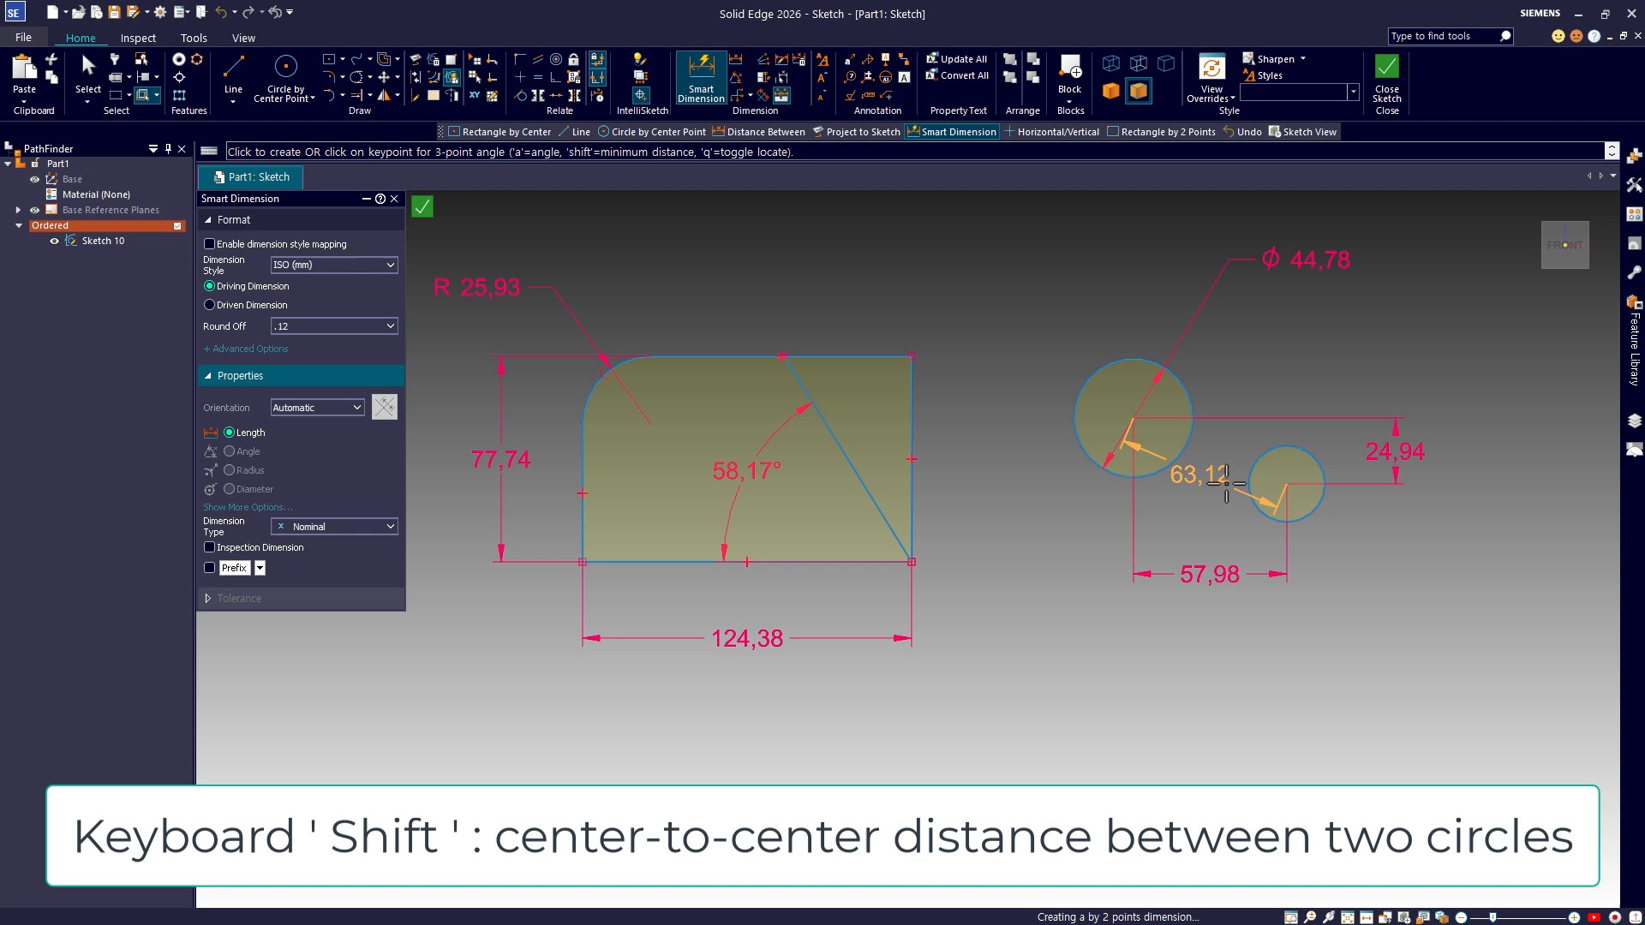
pyautogui.click(1102, 601)
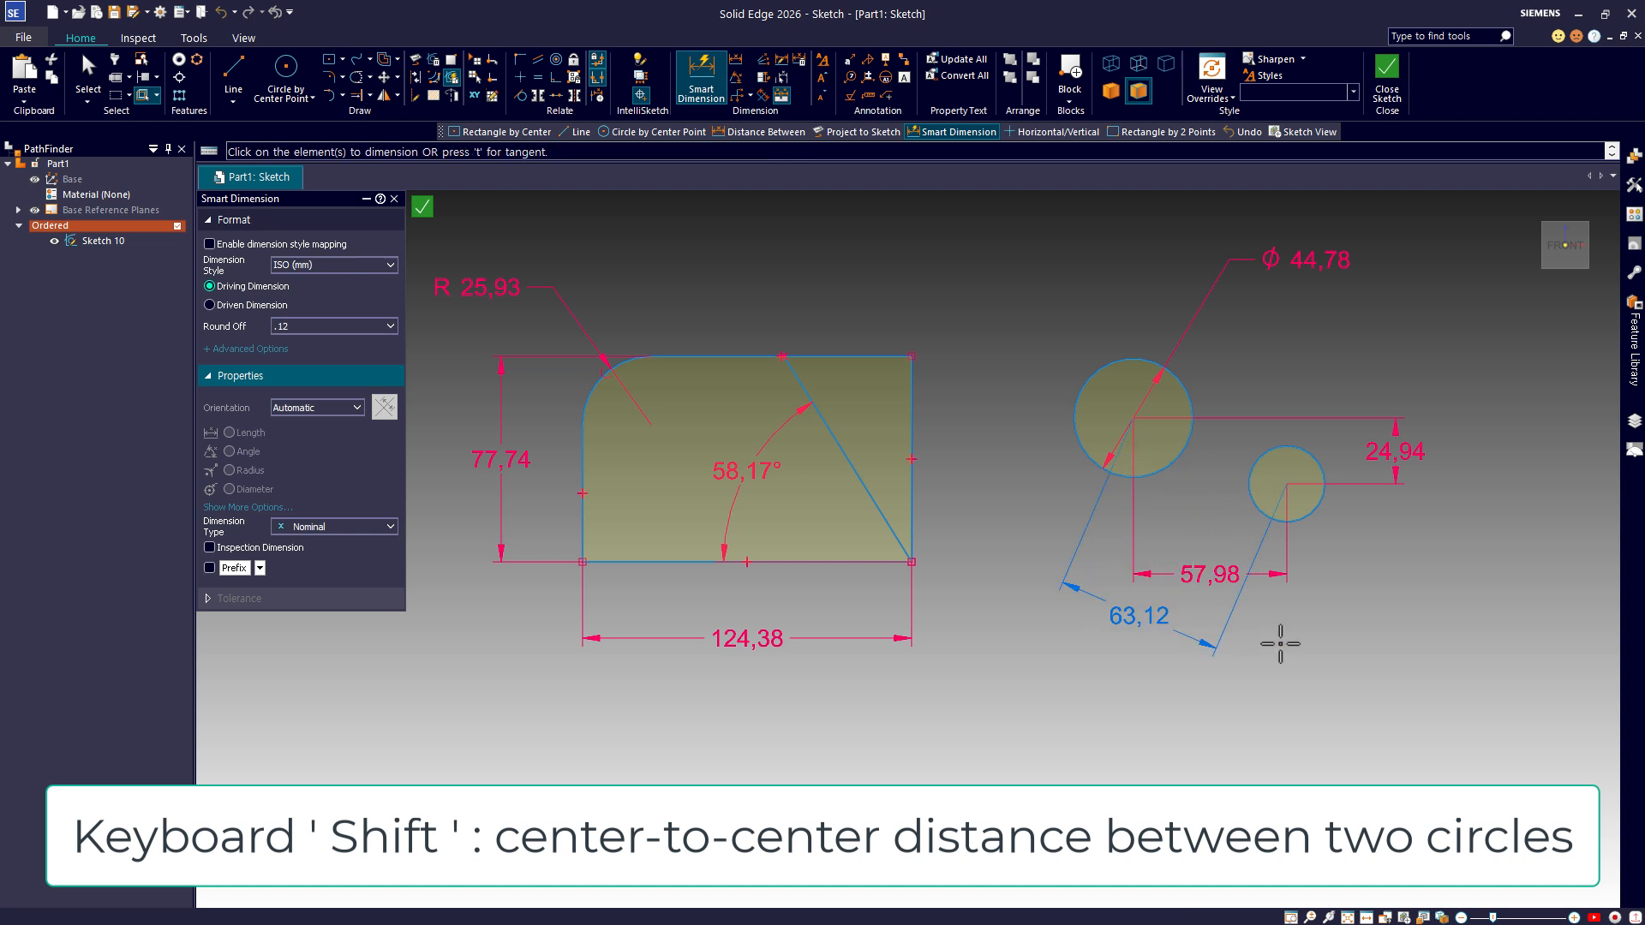
pyautogui.press('Escape')
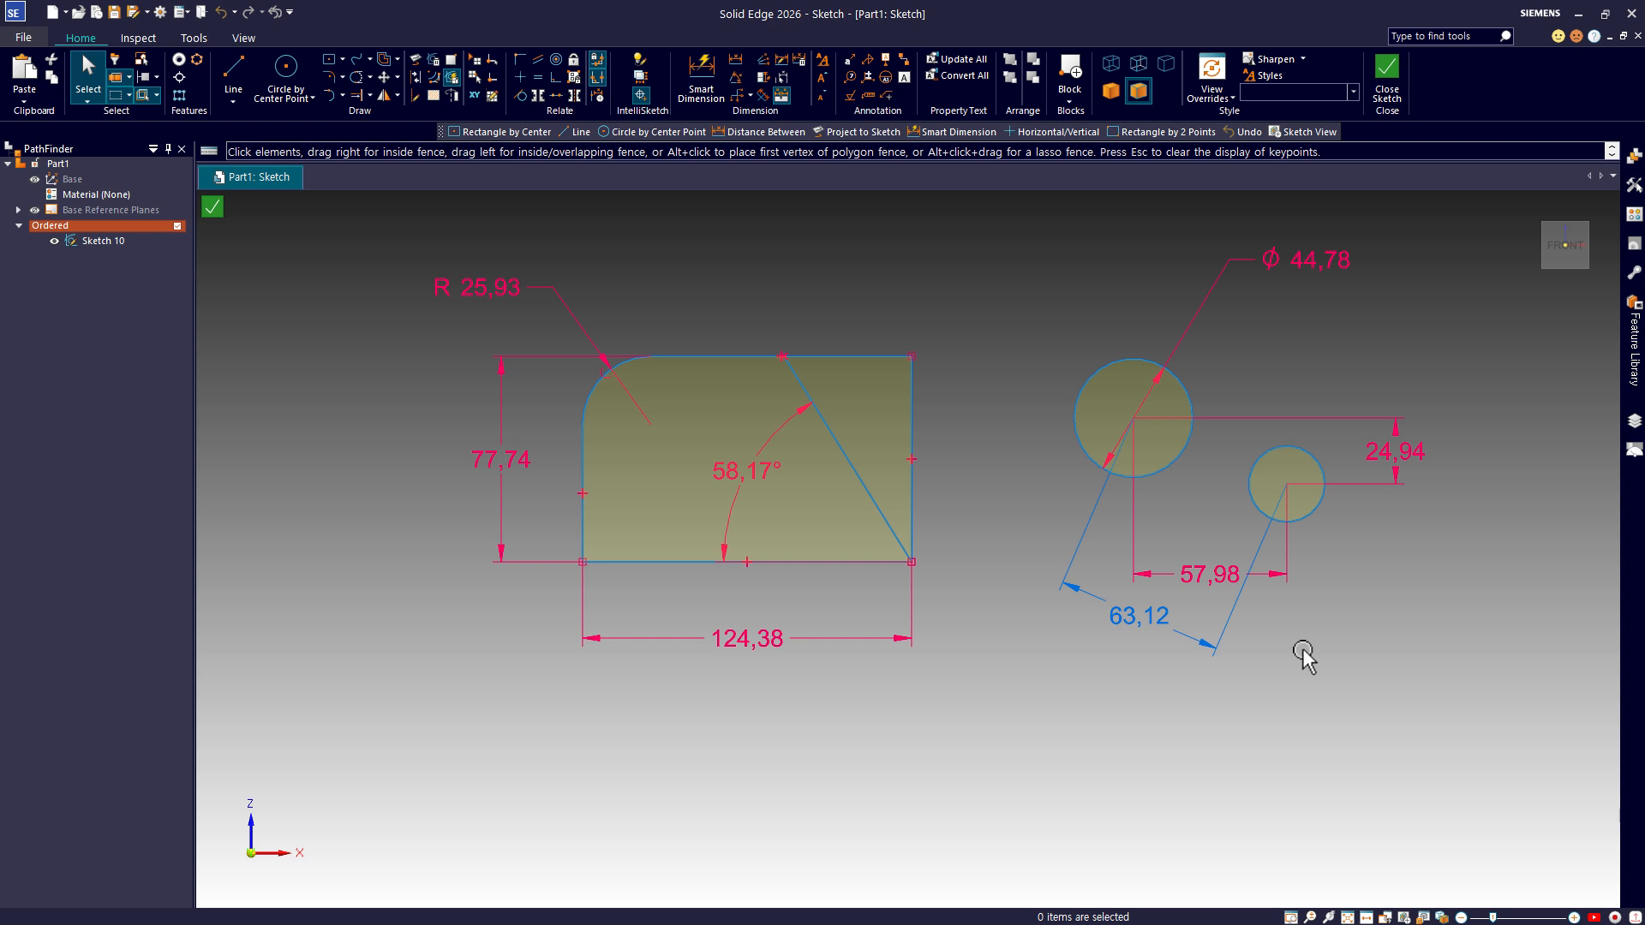
# Step: Dimension the horizontal tangent distance between the left sides of the two circles, placing it above the larger circle
pyautogui.click(718, 86)
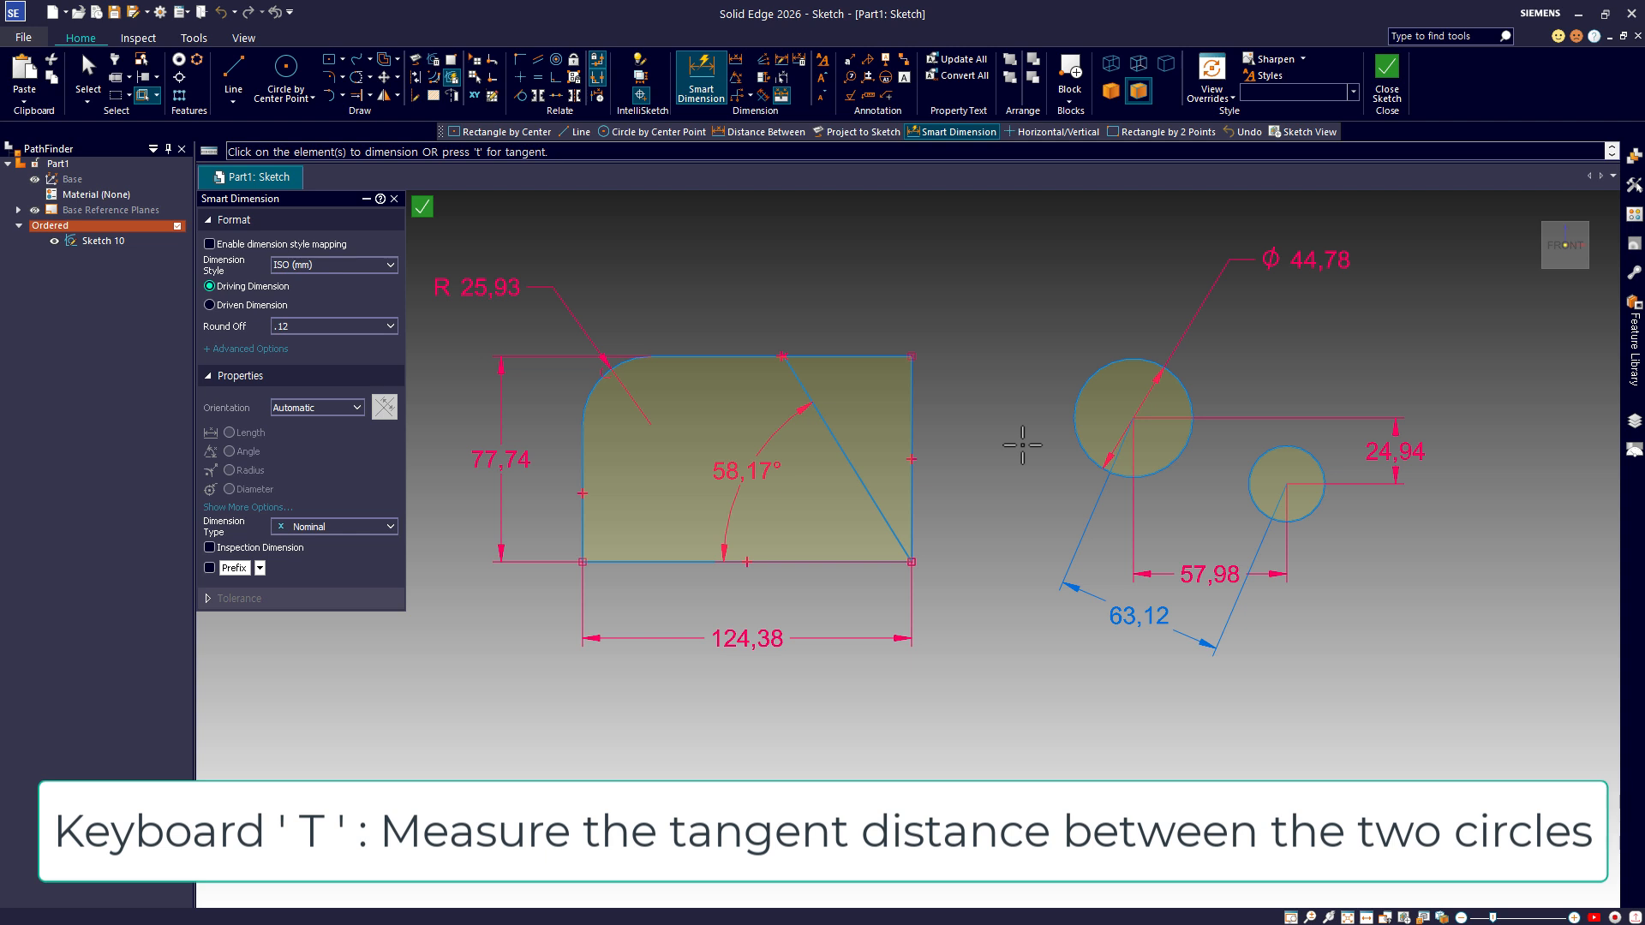
pyautogui.click(1071, 433)
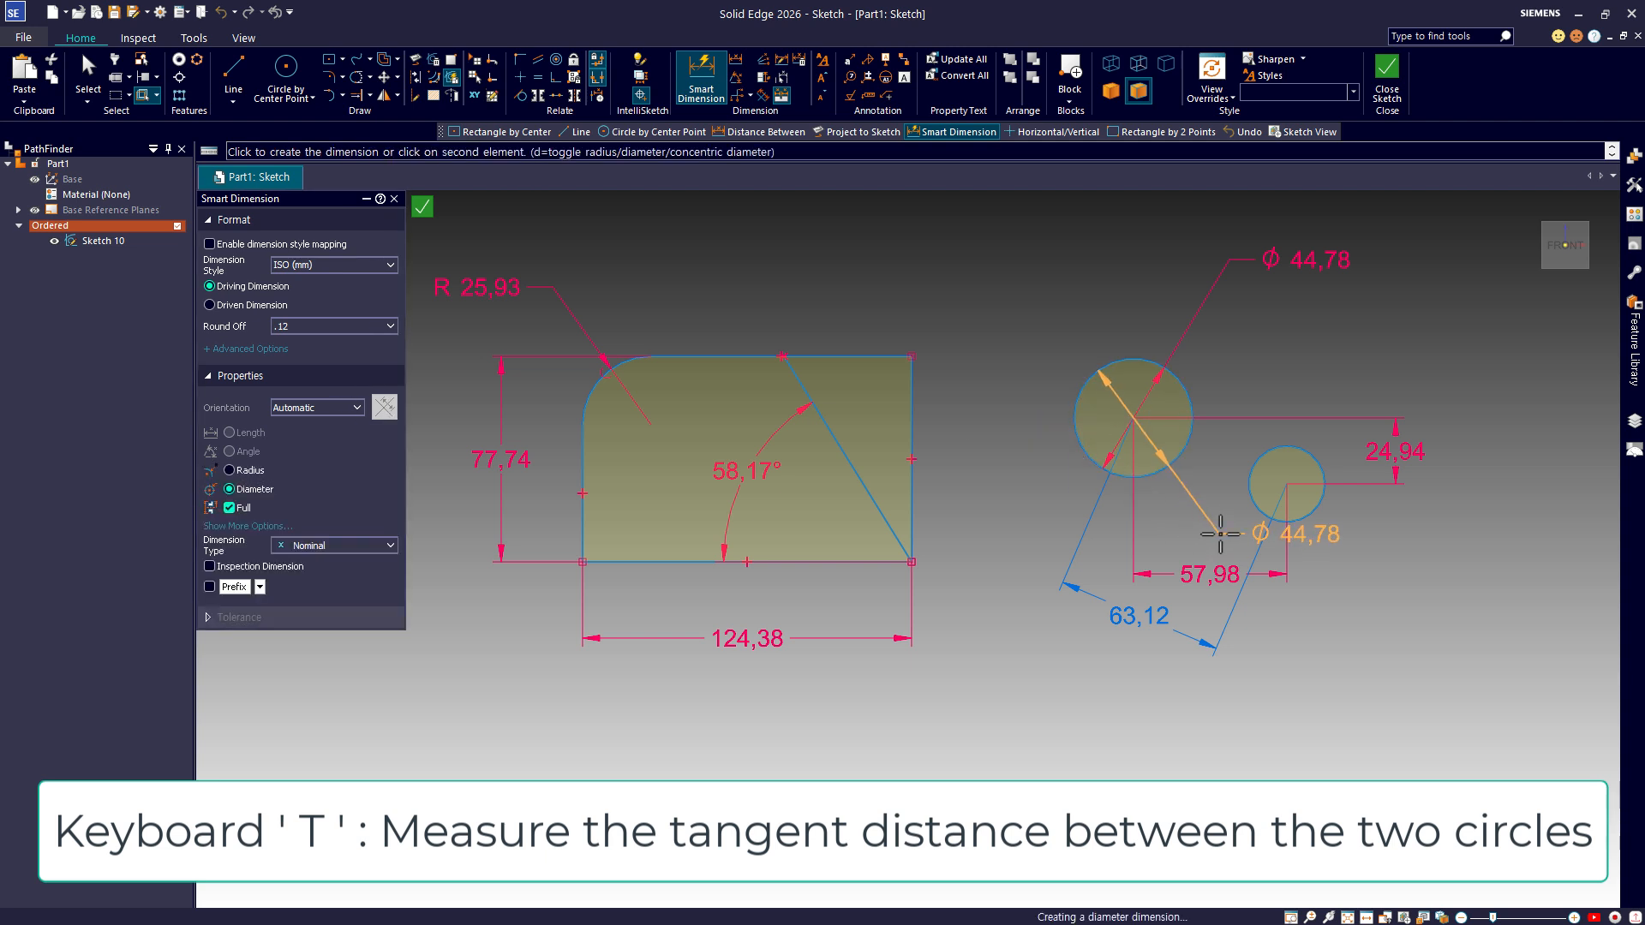
pyautogui.click(1250, 500)
pyautogui.press('t')
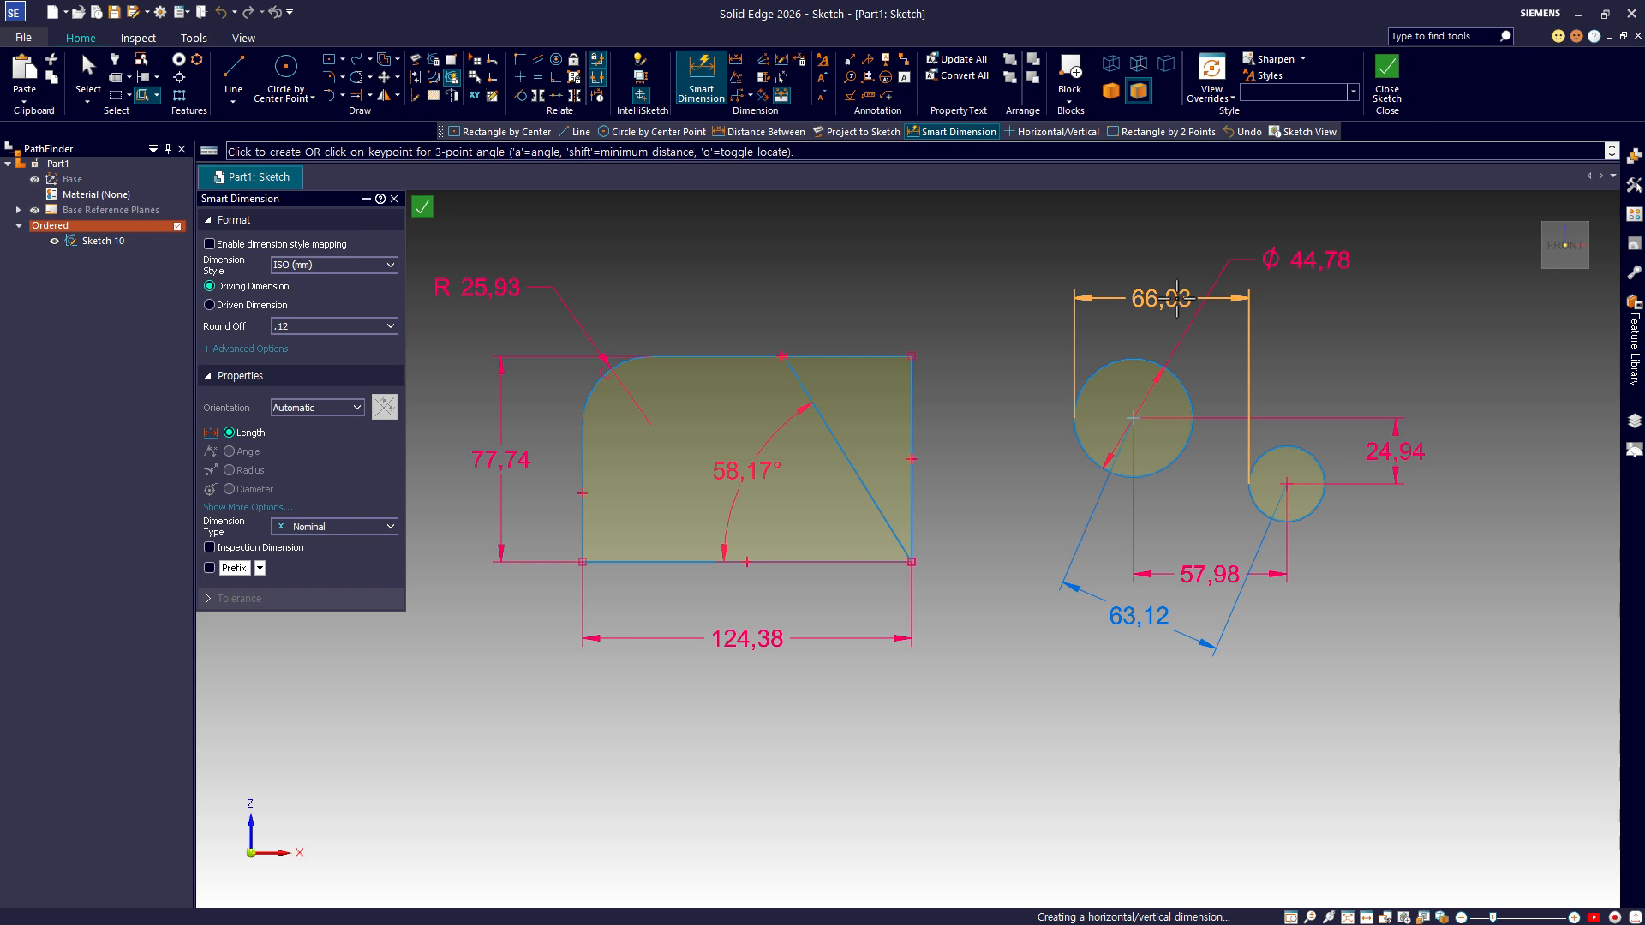
pyautogui.click(1177, 297)
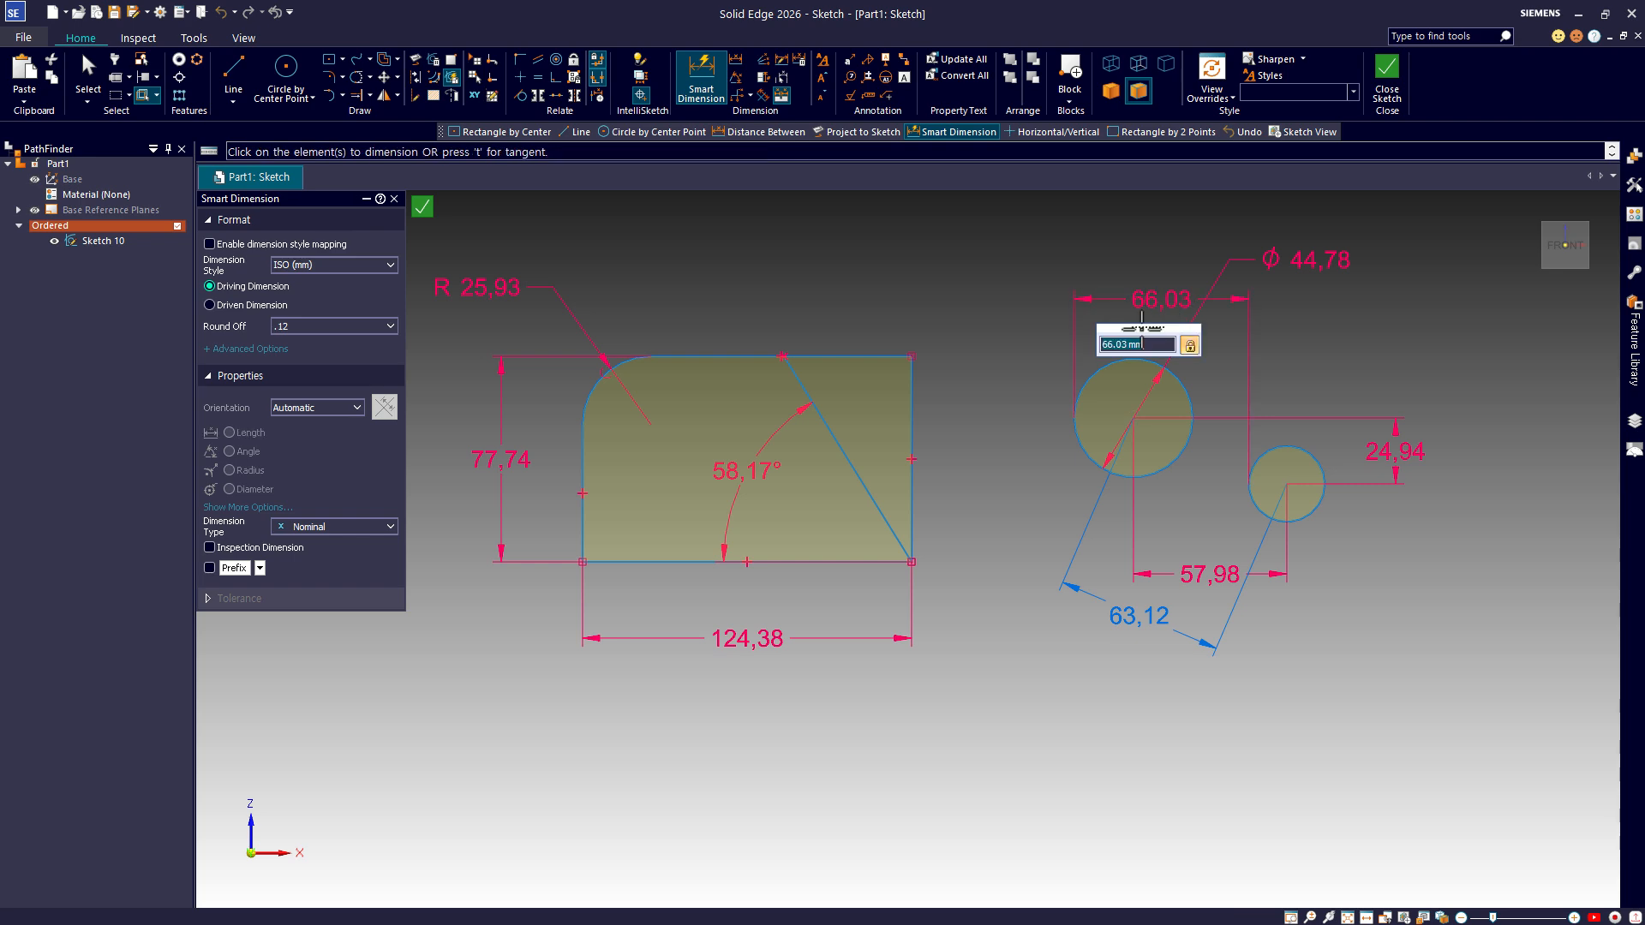
pyautogui.press('Escape')
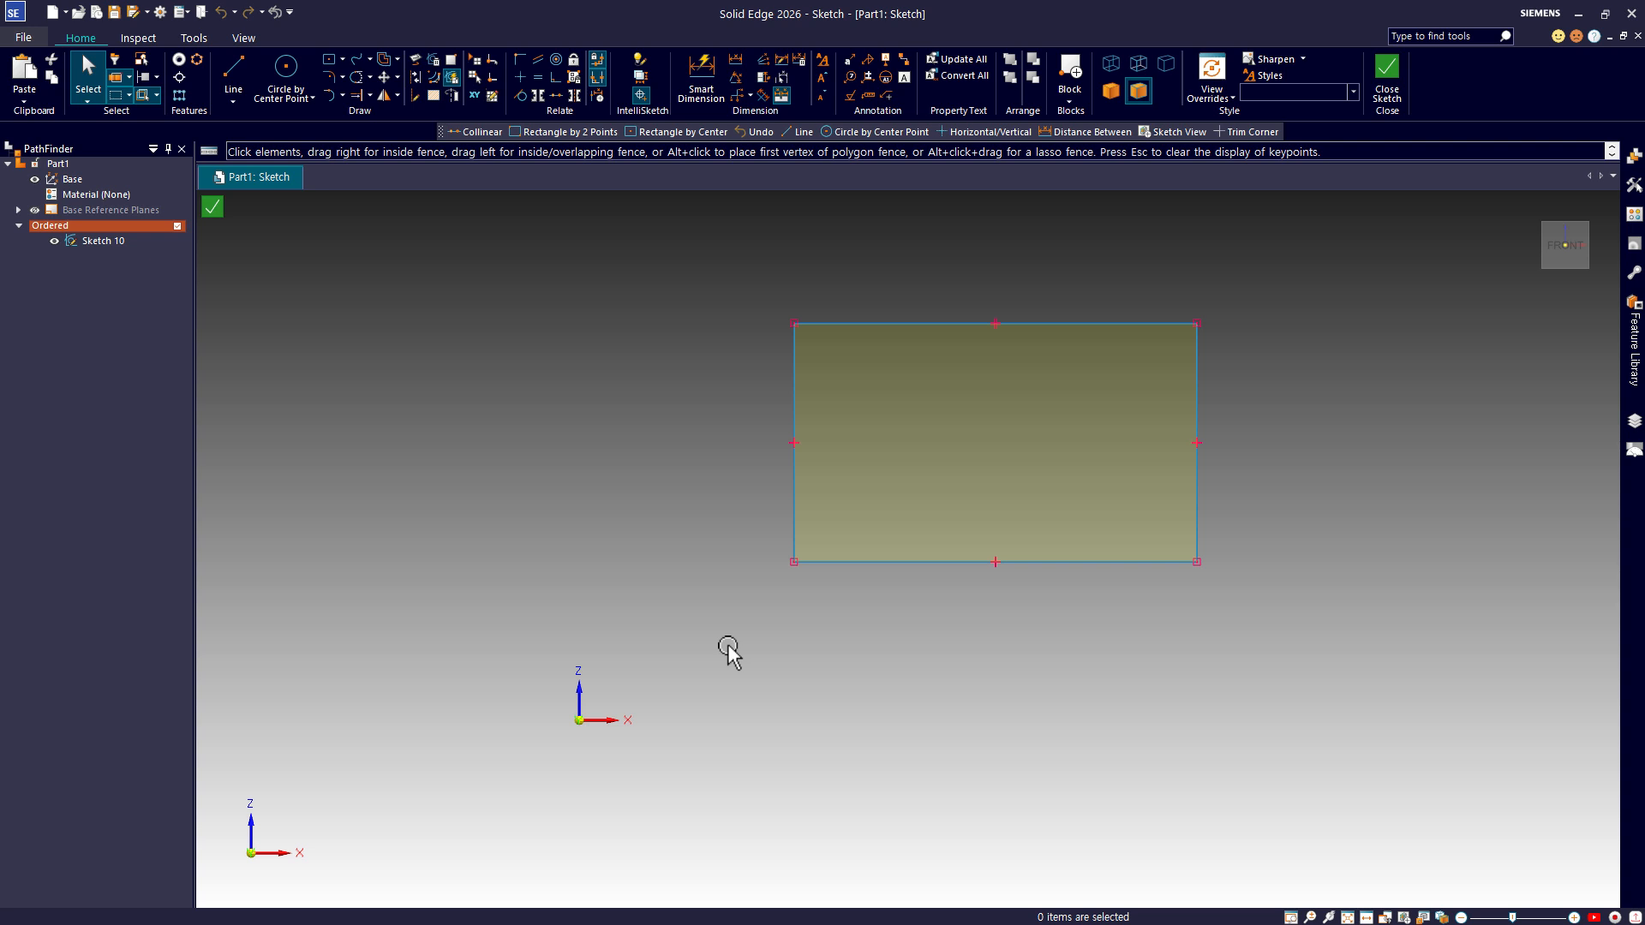
# Step: Stretch the rectangle from its lower-right corner to about 84 mm wide and 39 mm high
pyautogui.click(1129, 562)
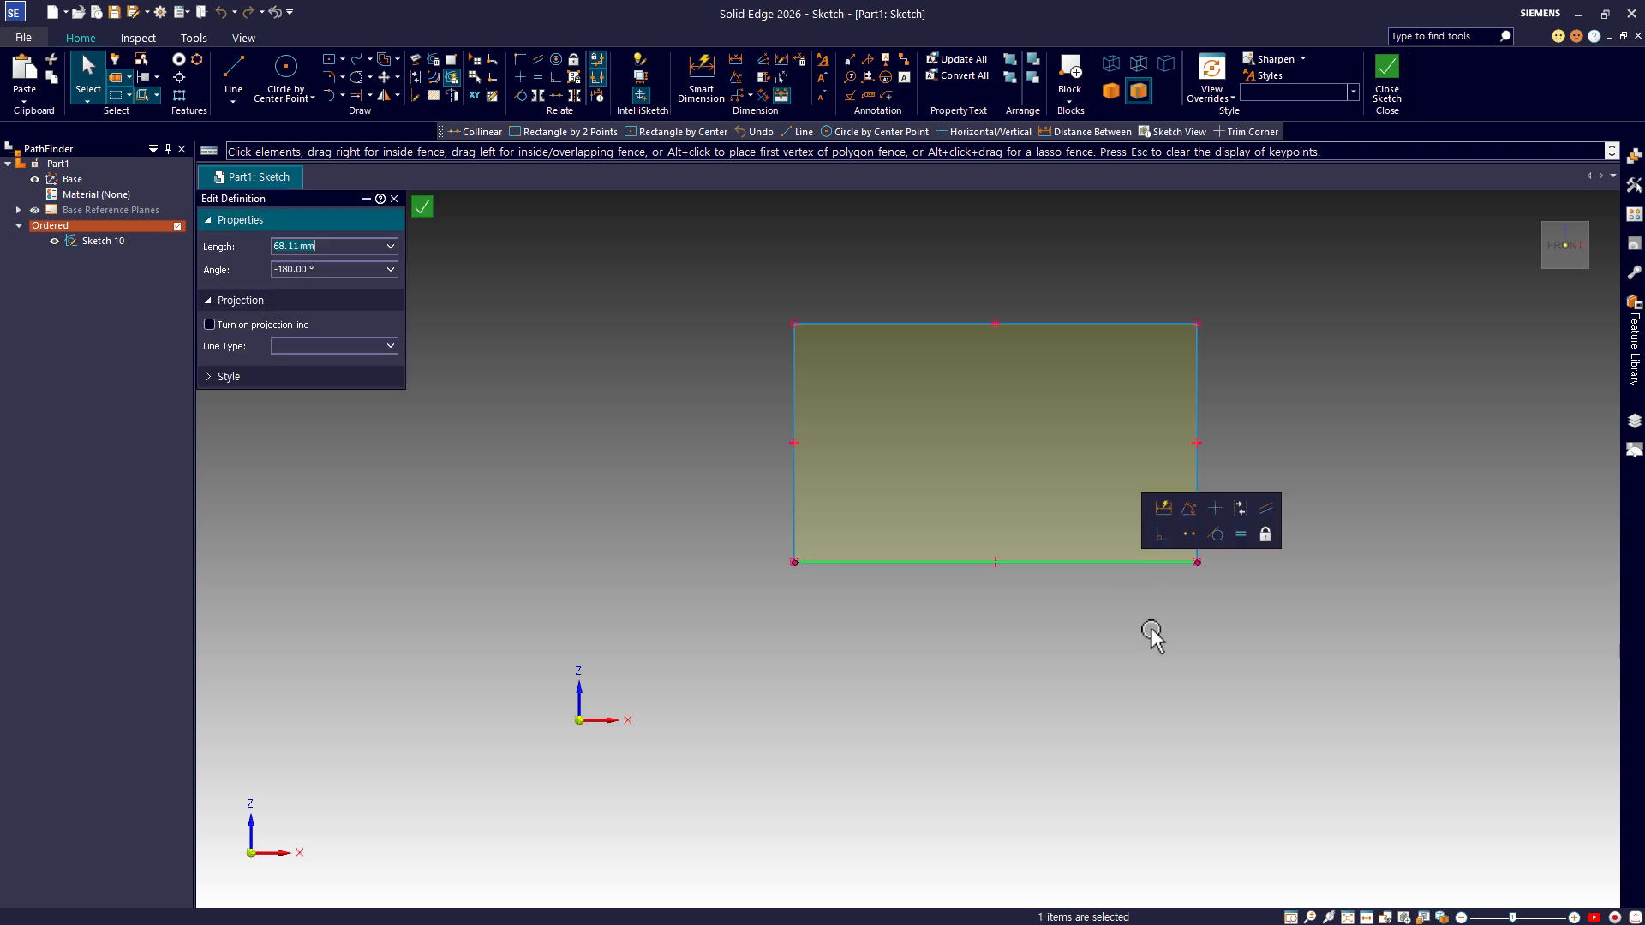
pyautogui.moveTo(1208, 569); pyautogui.dragTo(1290, 555)
pyautogui.click(1230, 659)
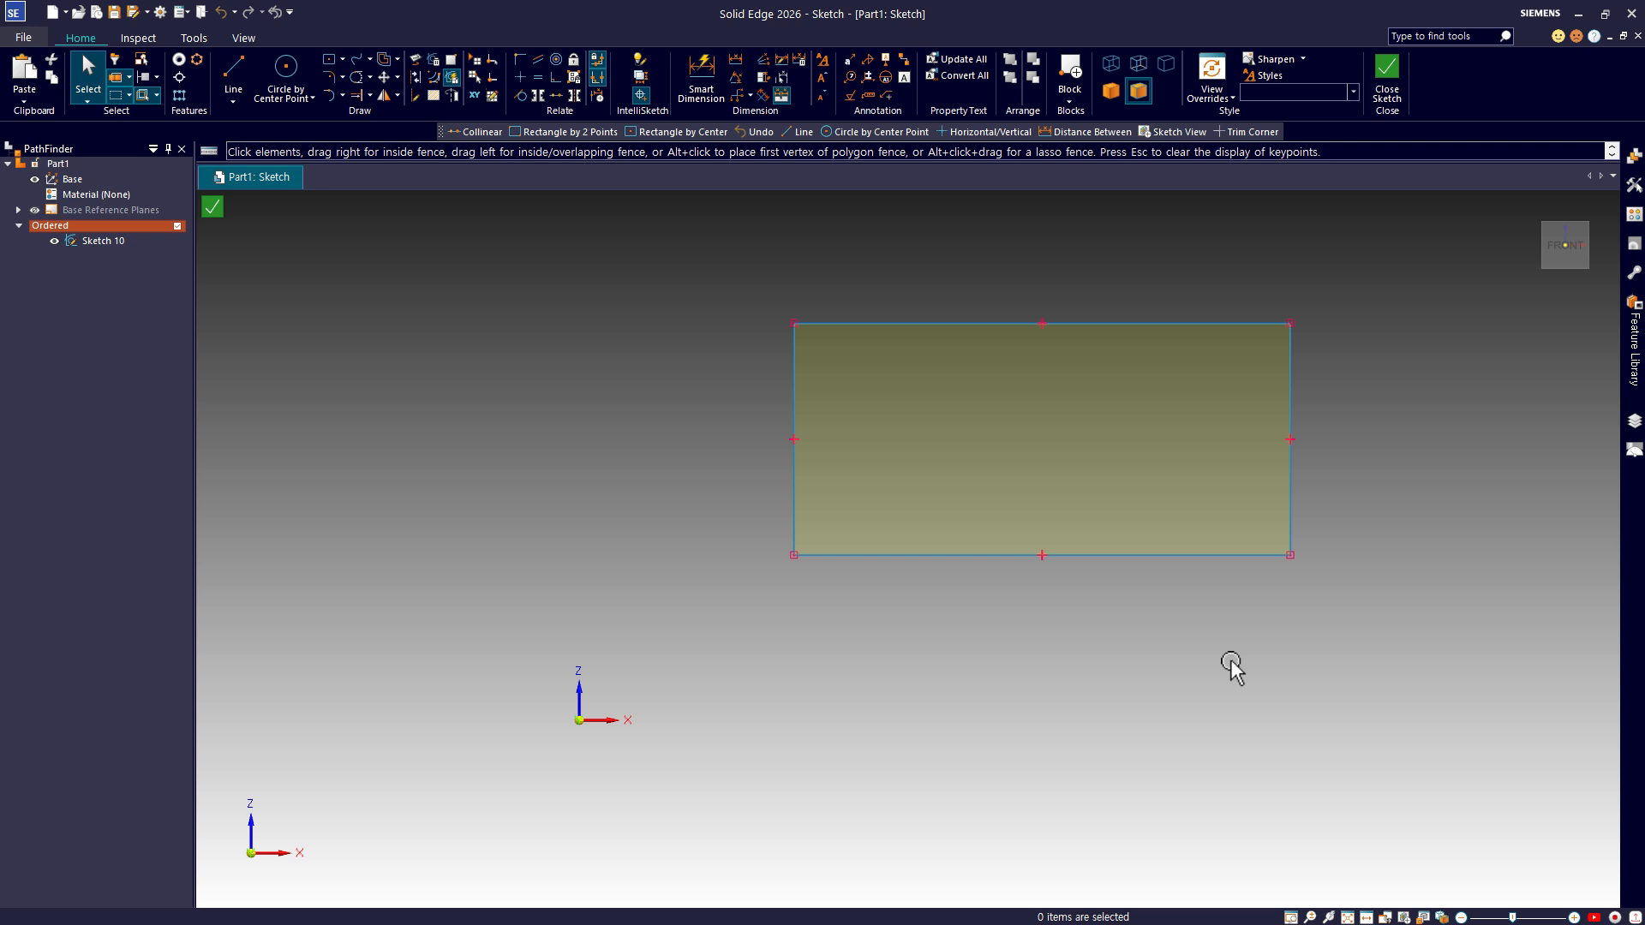
# Step: Dimension the rectangle's width above its top edge and its height beside its right edge with Smart Dimension
pyautogui.click(703, 81)
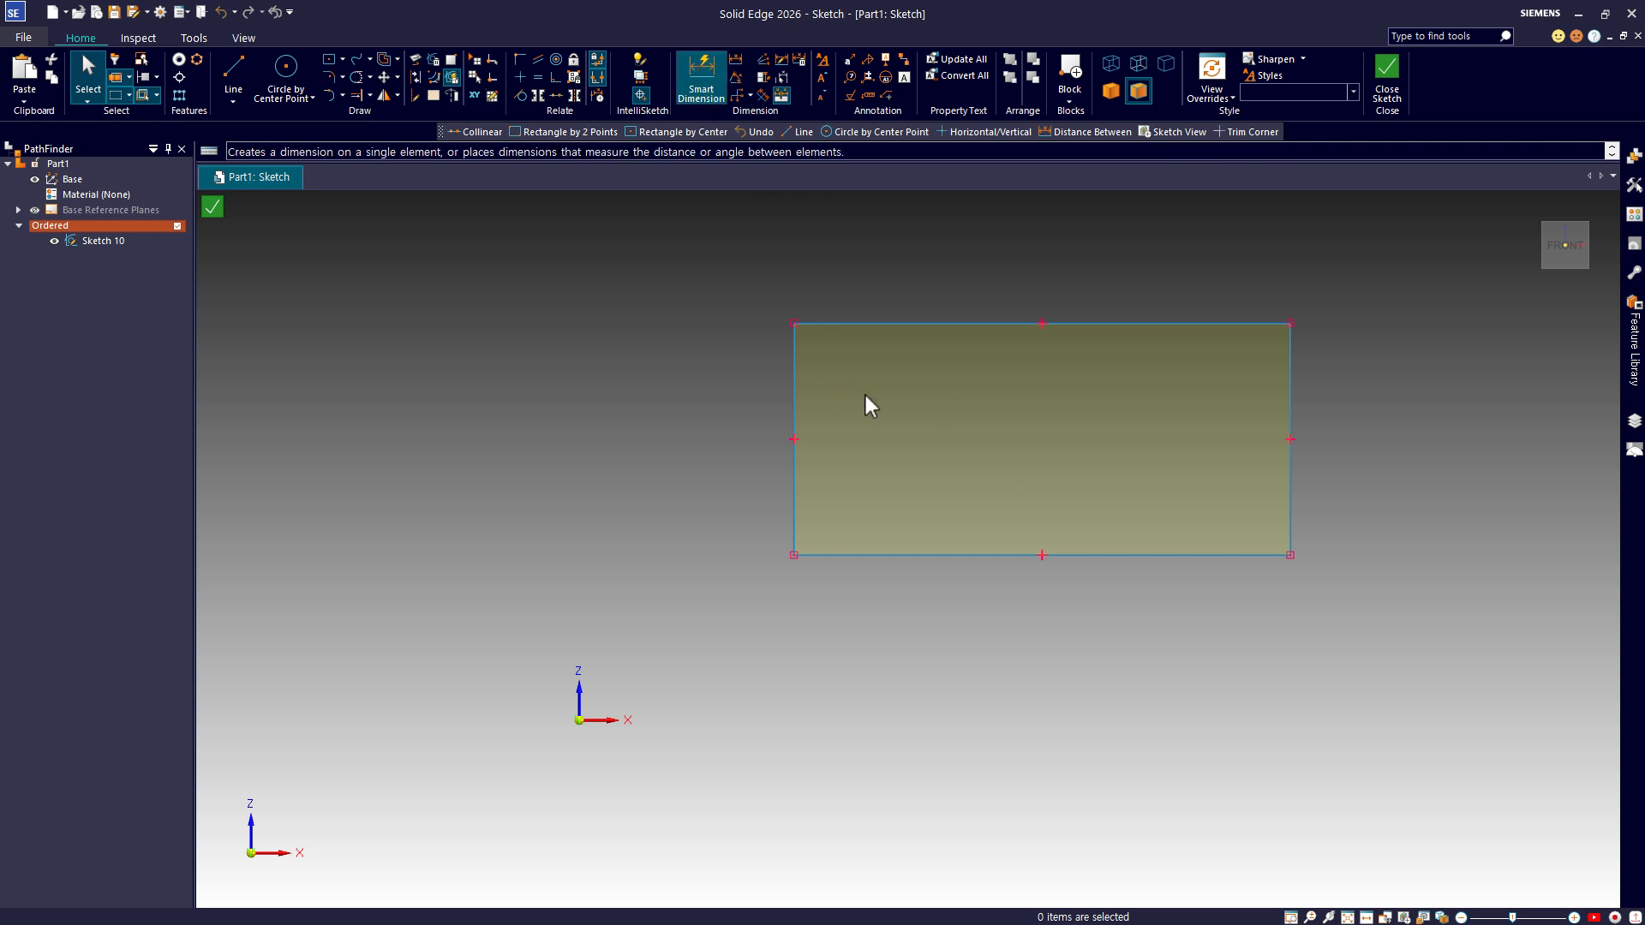
pyautogui.click(1005, 324)
pyautogui.click(1028, 258)
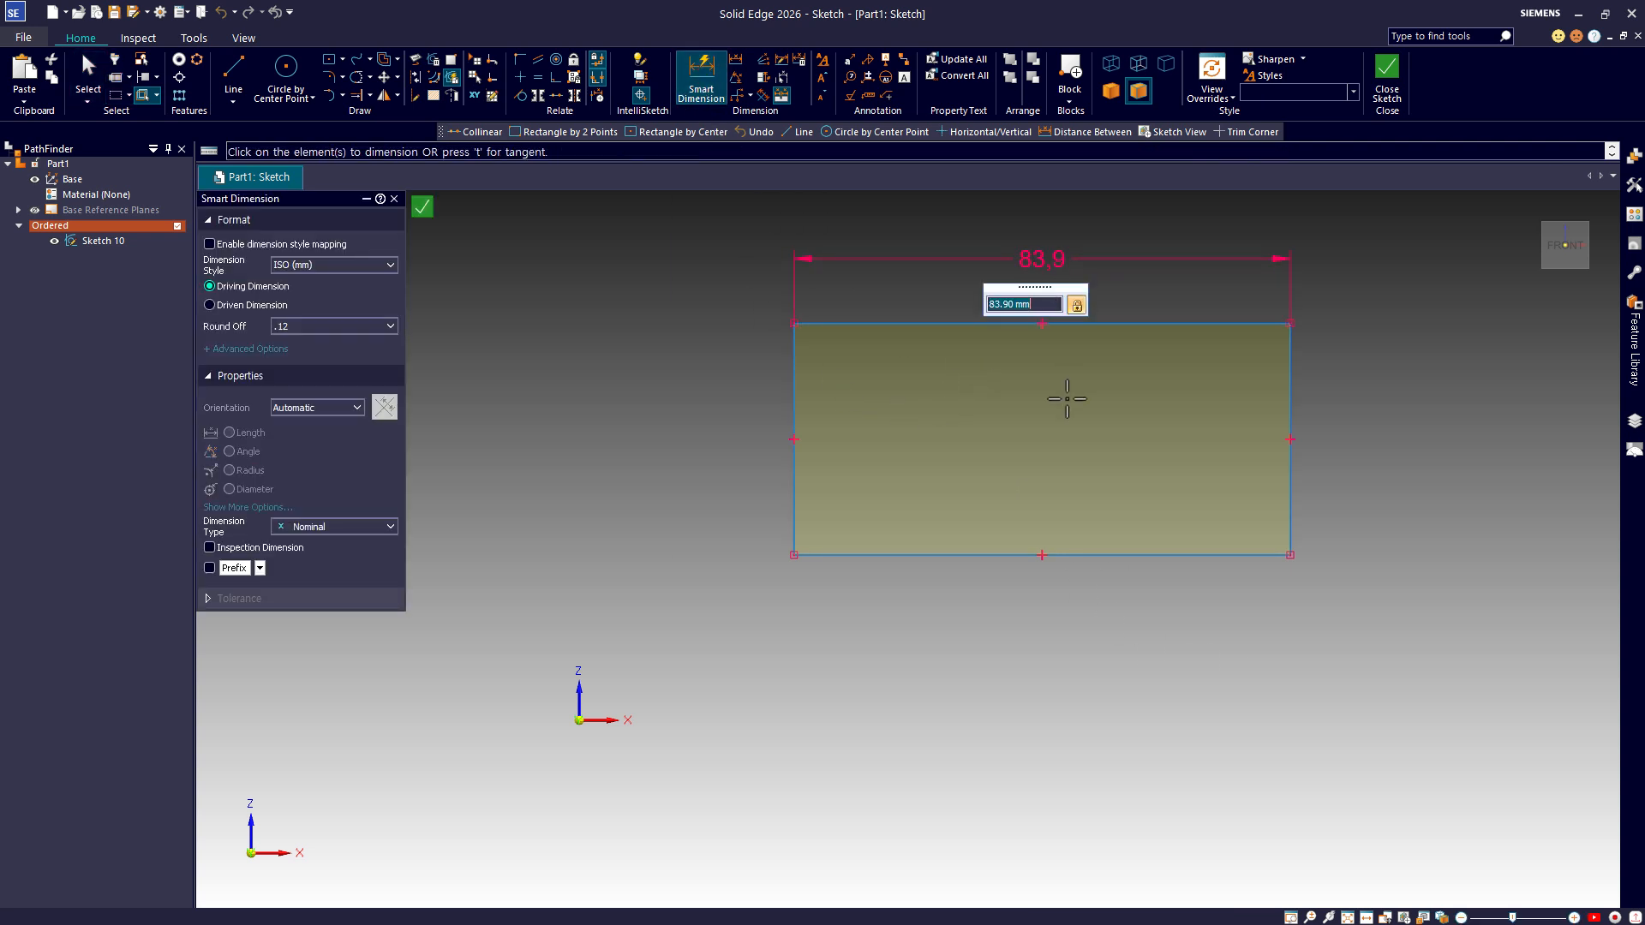
pyautogui.click(1285, 412)
pyautogui.click(1368, 422)
pyautogui.press('Escape')
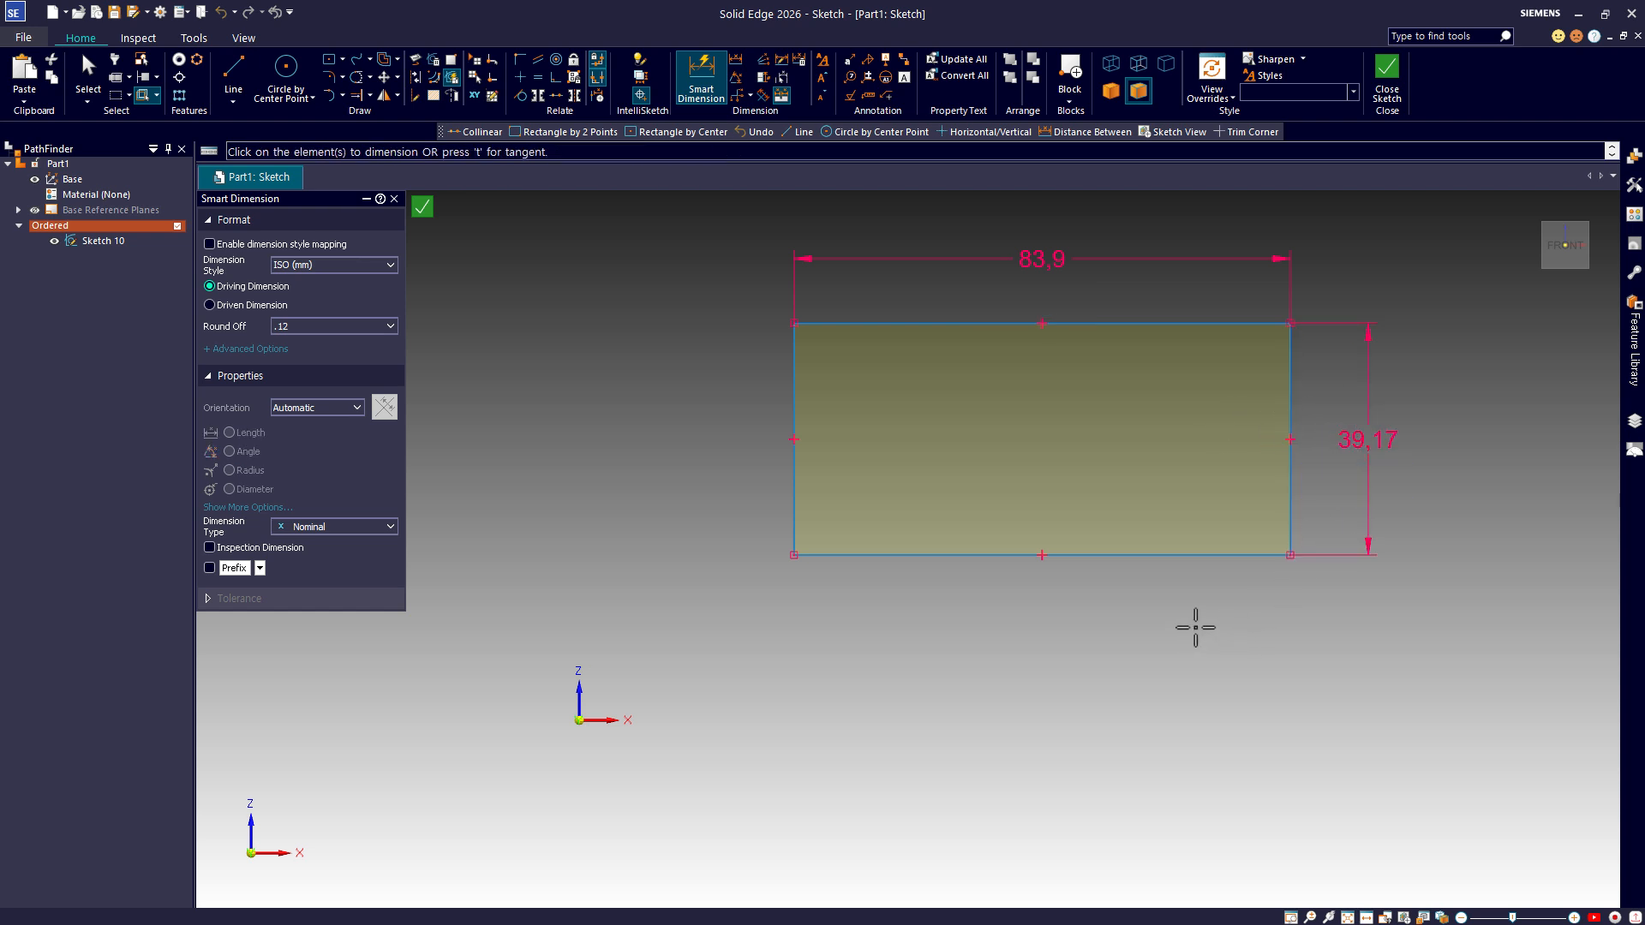
pyautogui.press('Escape')
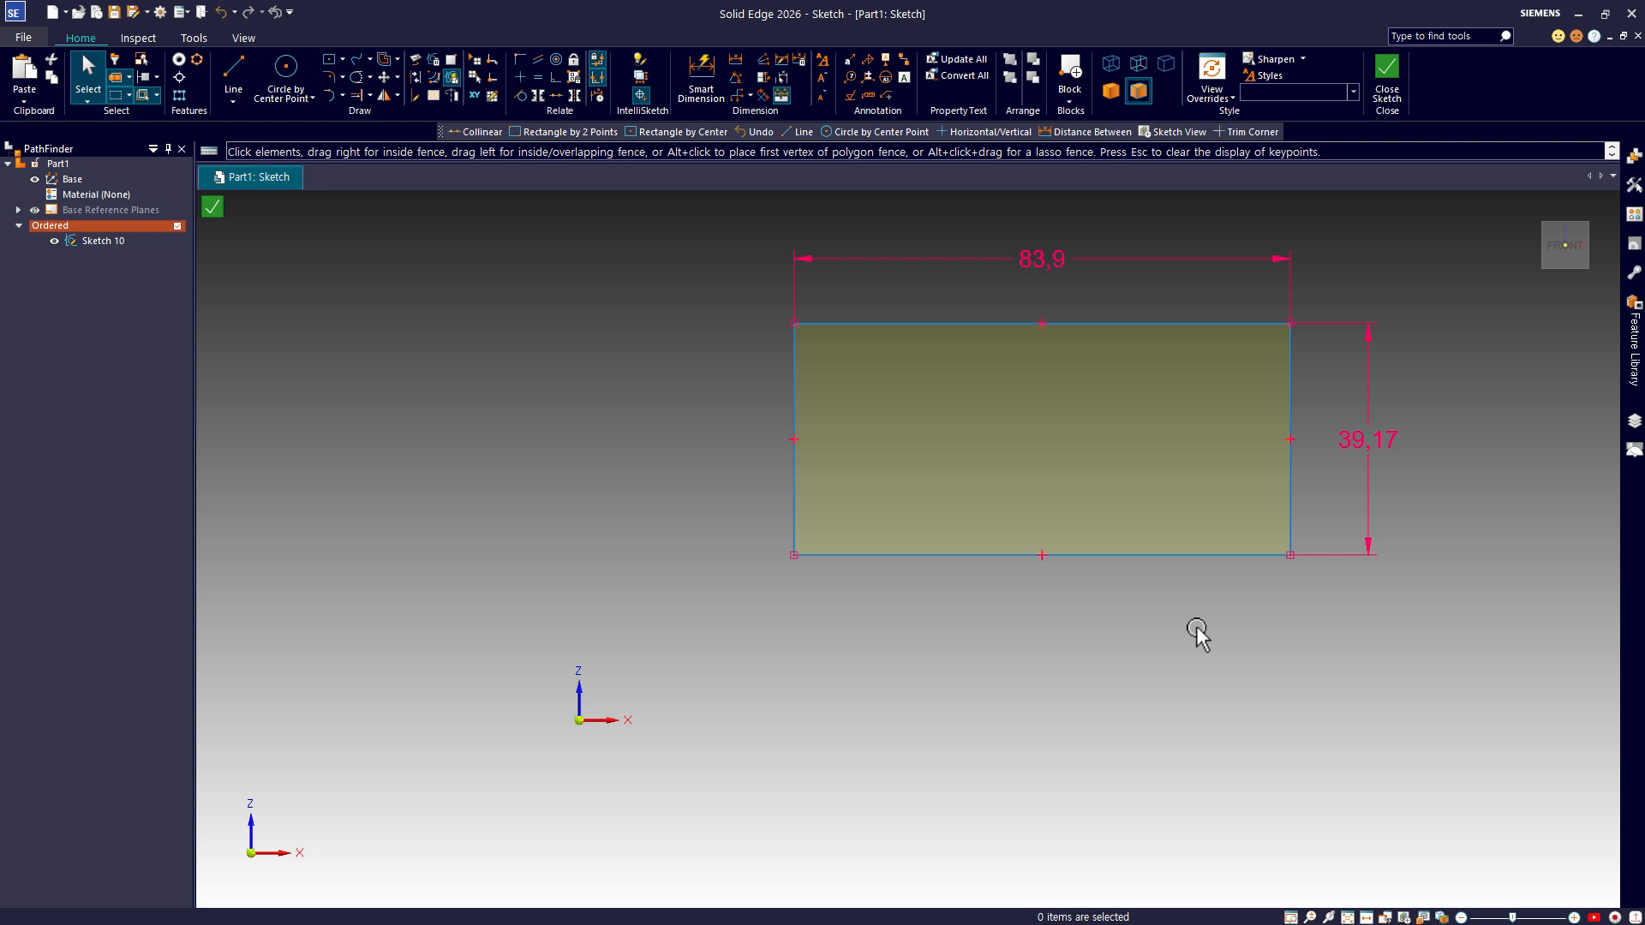
# Step: Shift the dimensioned rectangle slightly to the right by pulling its lower-right corner
pyautogui.click(1227, 554)
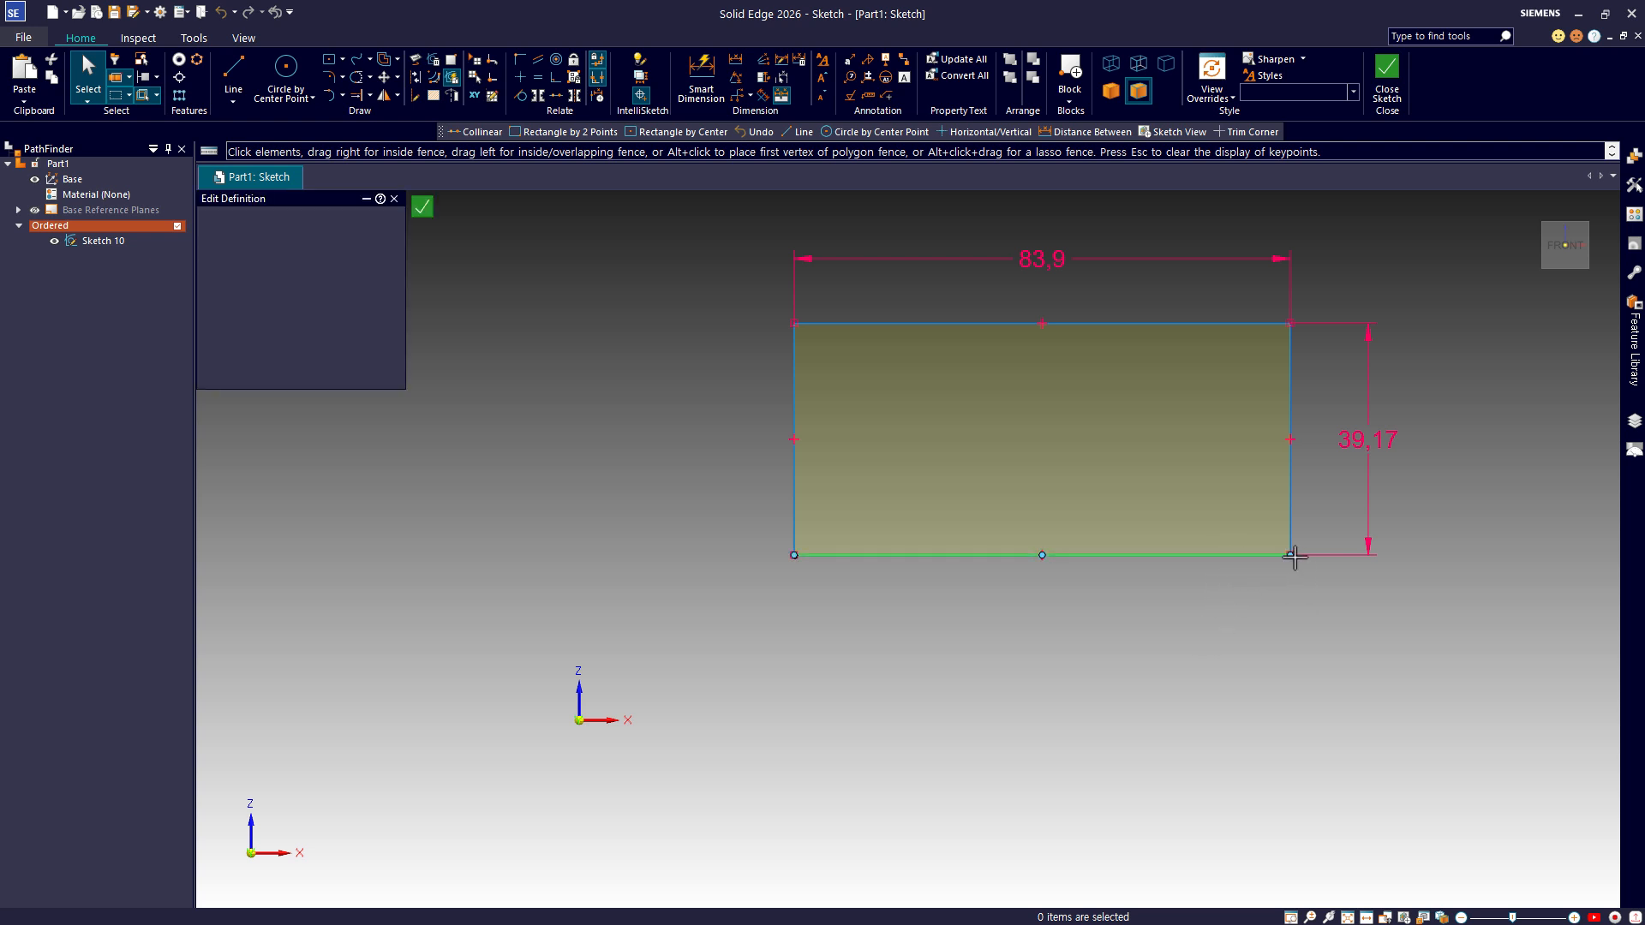
pyautogui.moveTo(1286, 555)
pyautogui.mouseDown()
pyautogui.moveTo(1203, 669)
pyautogui.moveTo(1311, 551)
pyautogui.mouseUp()
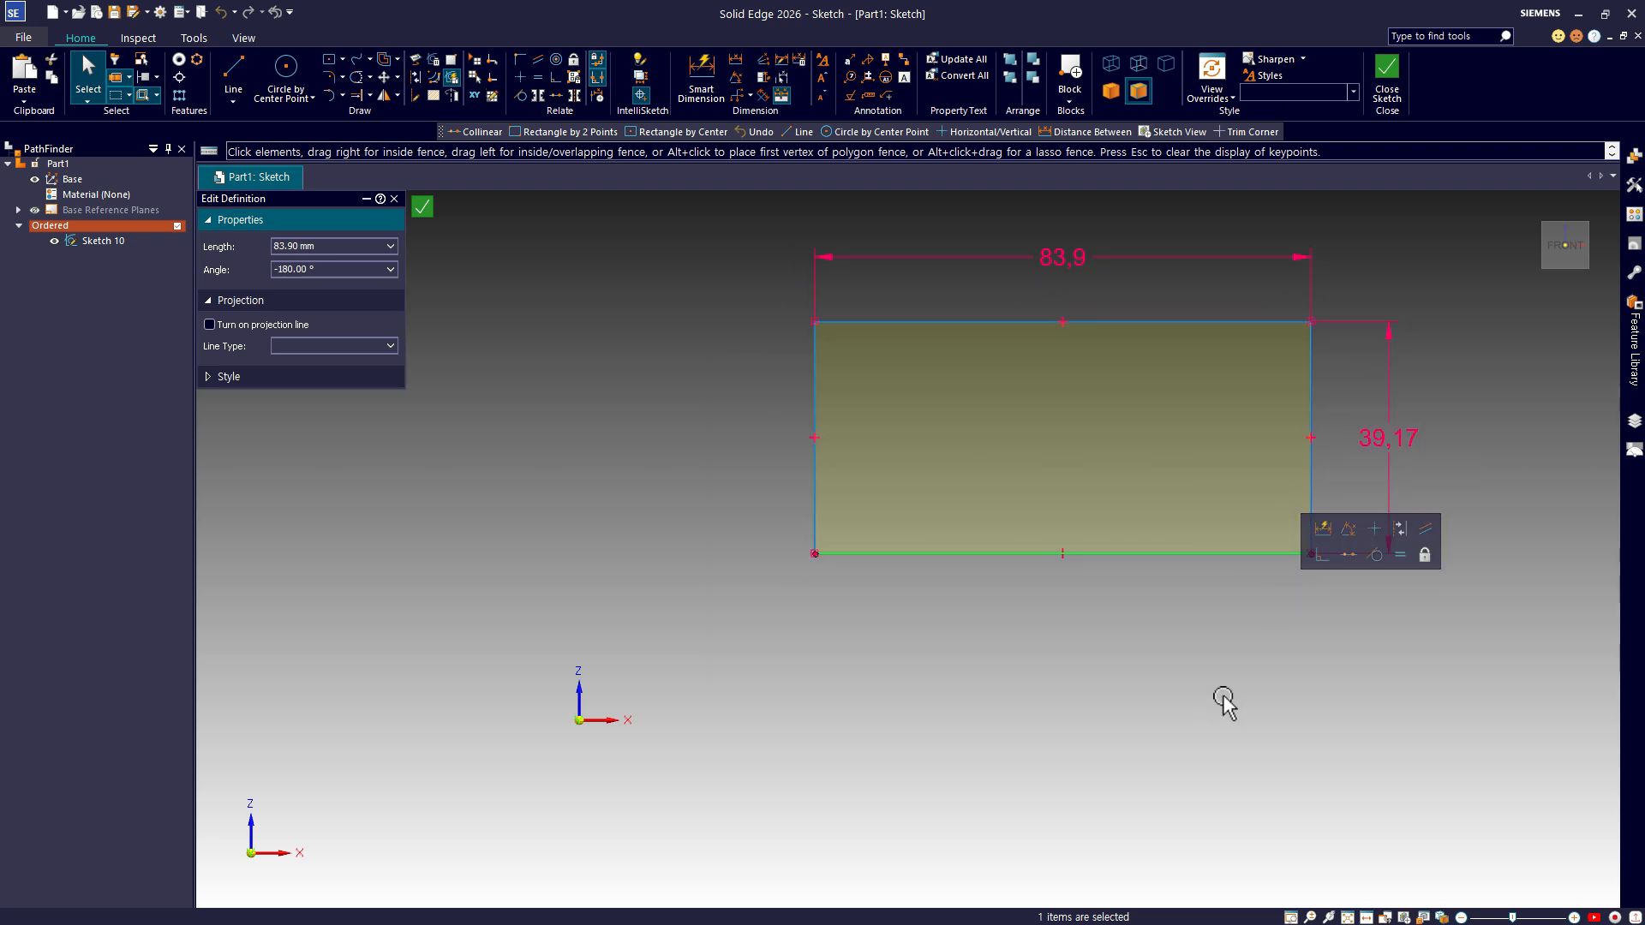
pyautogui.click(1224, 702)
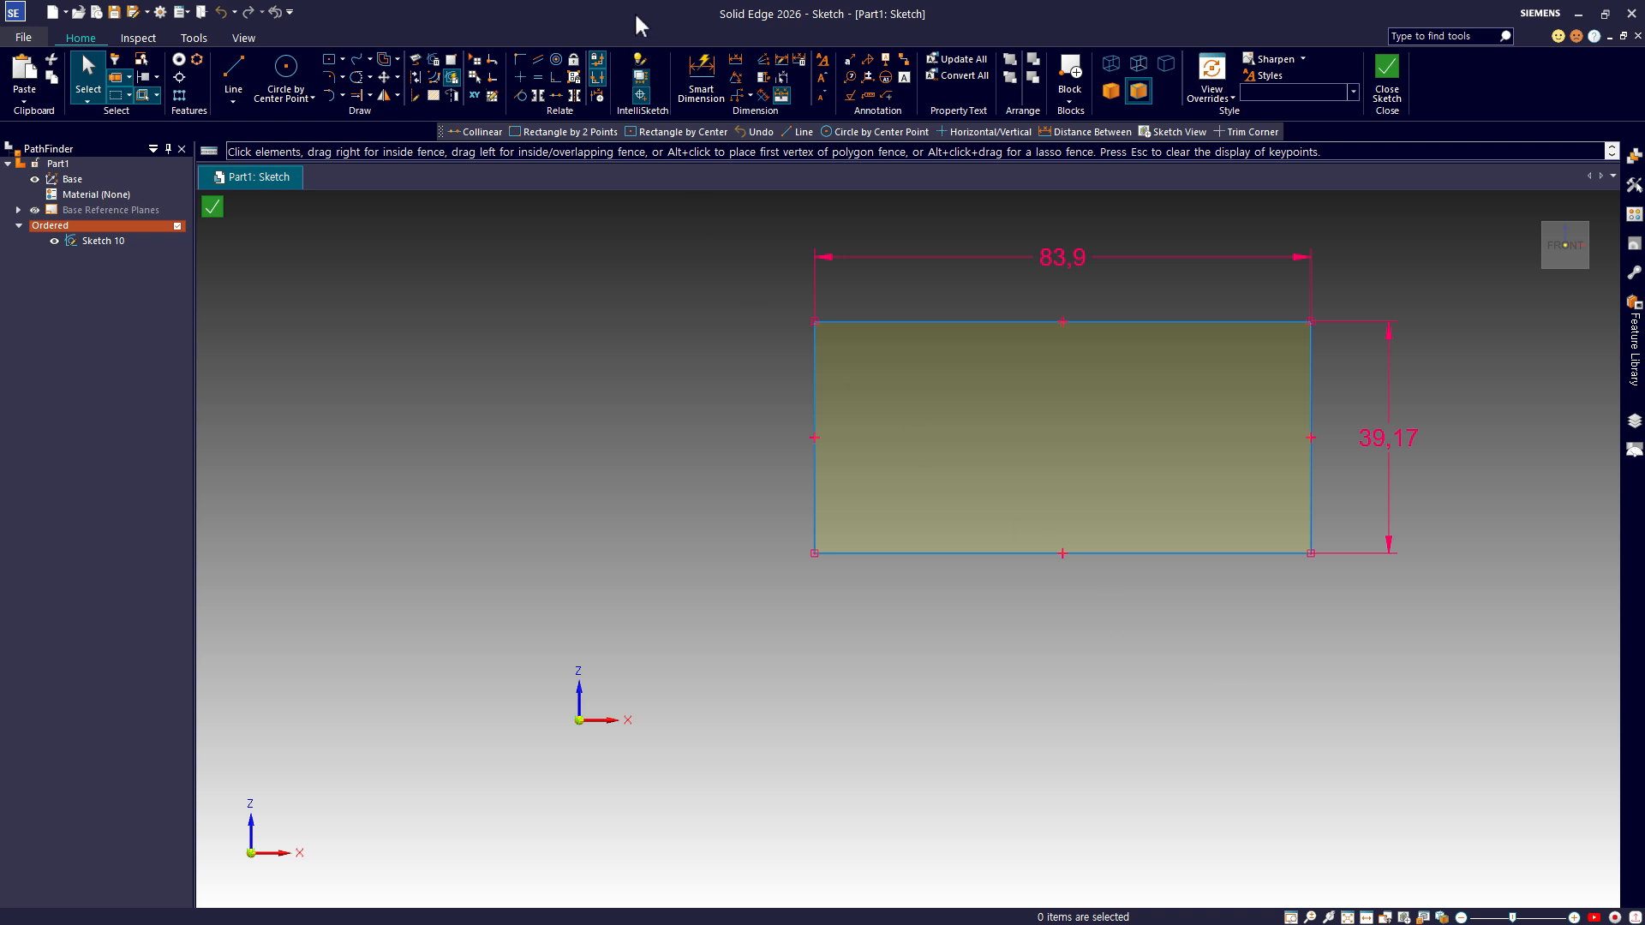
# Step: Dimension the horizontal distance from the Z axis to the rectangle's left edge and the vertical distance from the X axis to its bottom edge
pyautogui.click(701, 75)
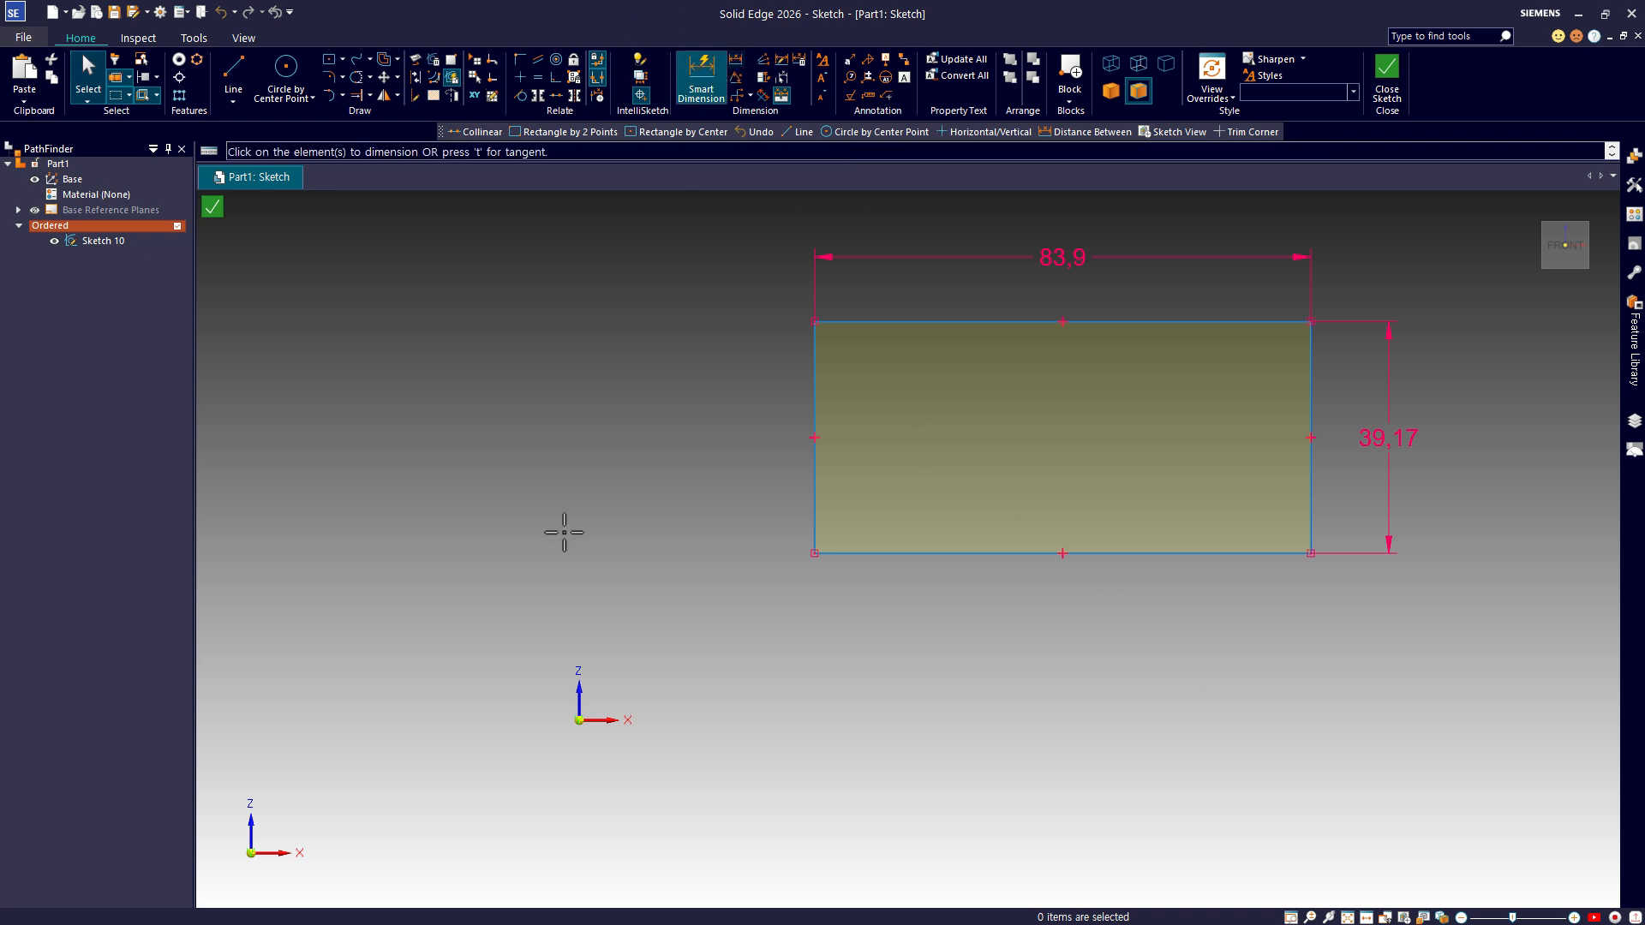
pyautogui.click(578, 690)
pyautogui.click(815, 487)
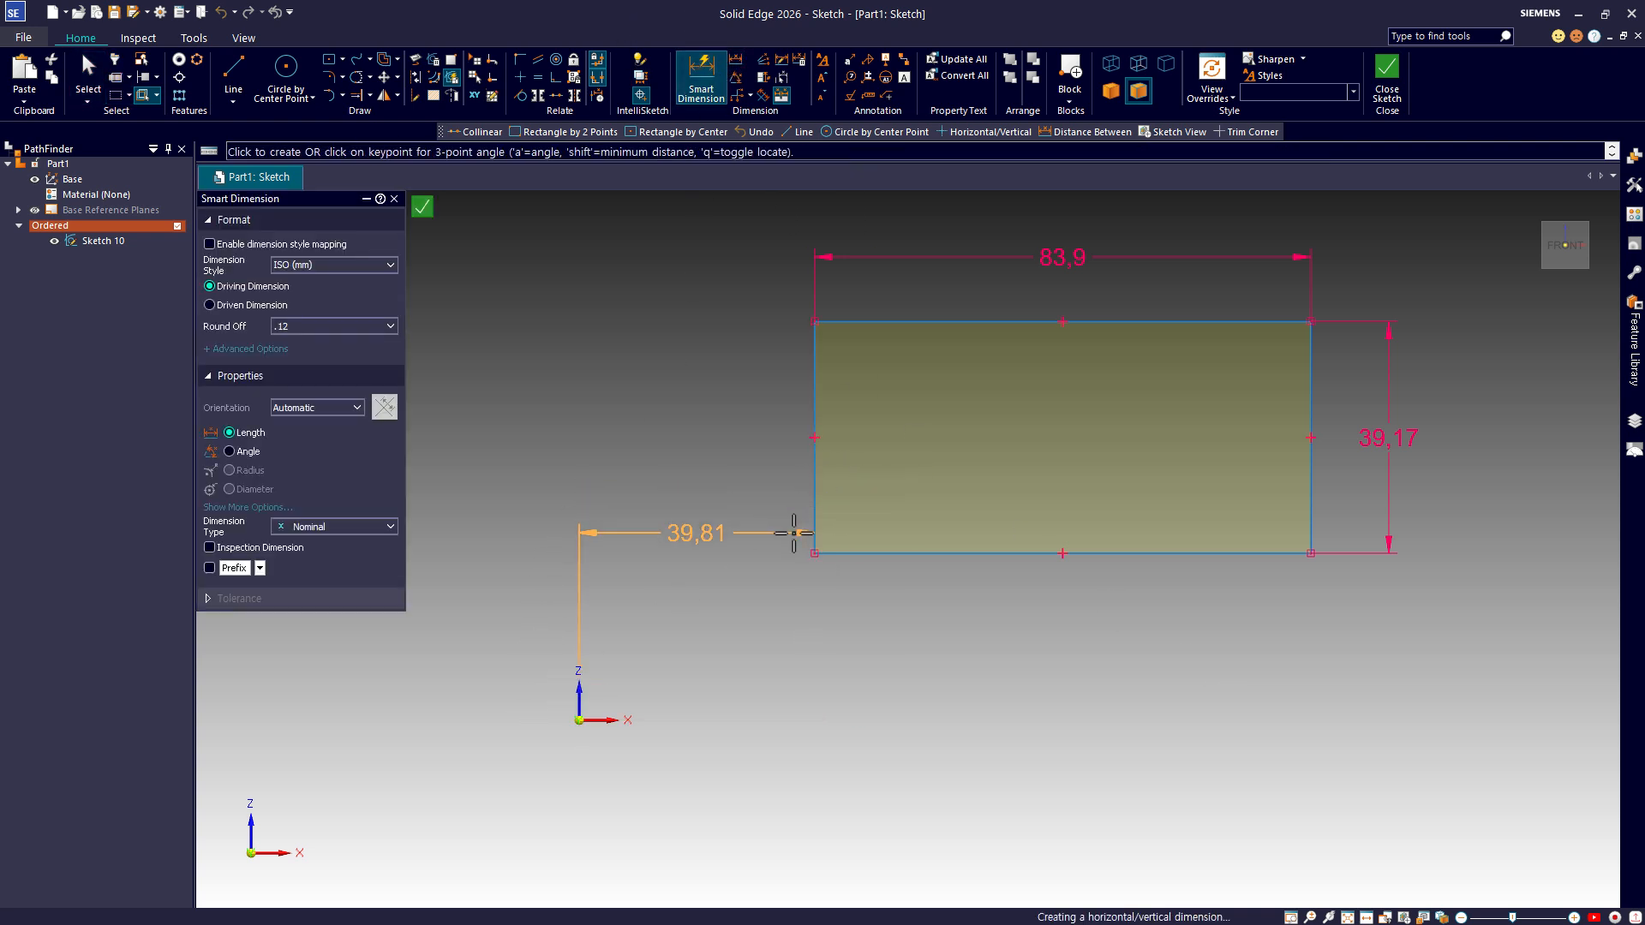
pyautogui.click(700, 259)
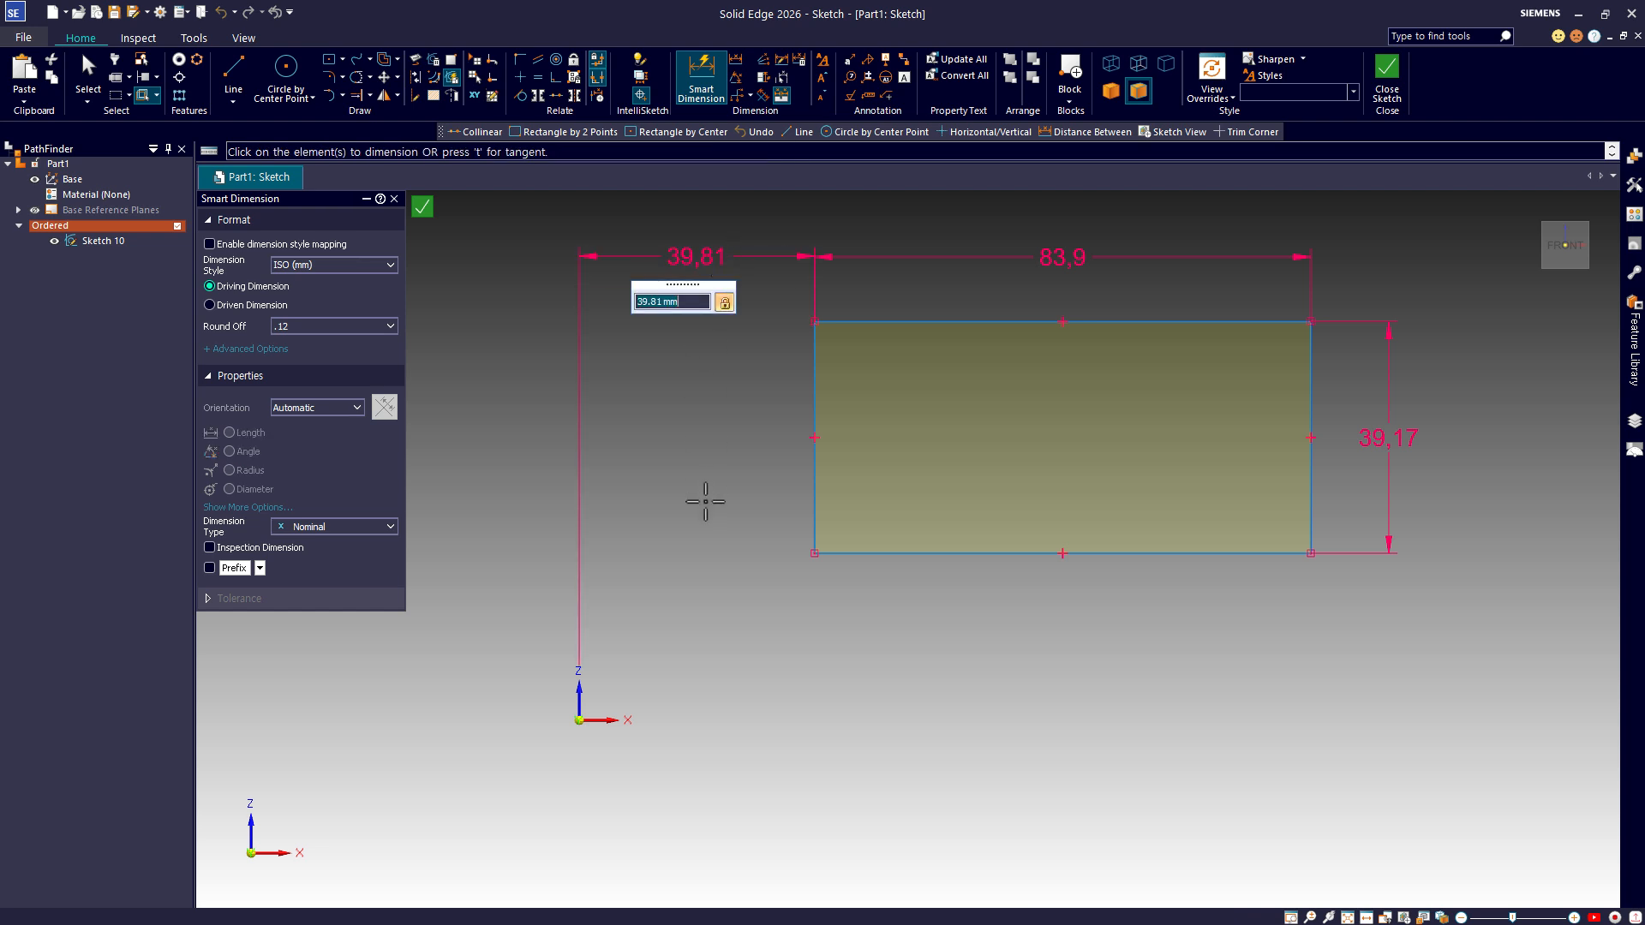
pyautogui.click(600, 720)
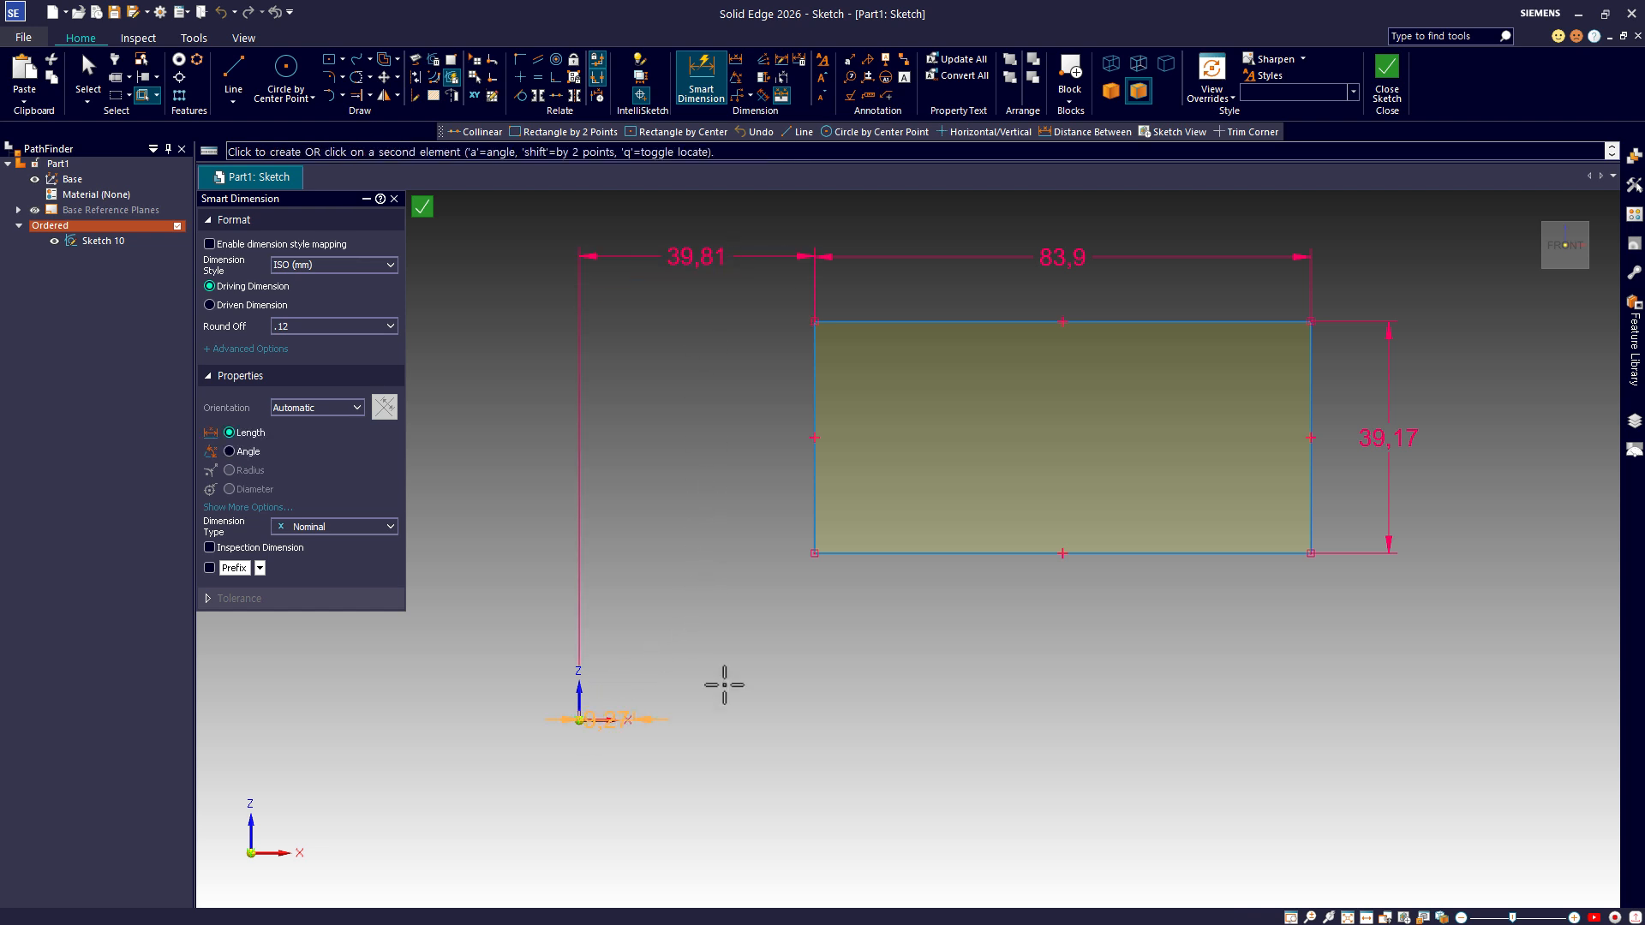
pyautogui.click(869, 554)
pyautogui.click(987, 678)
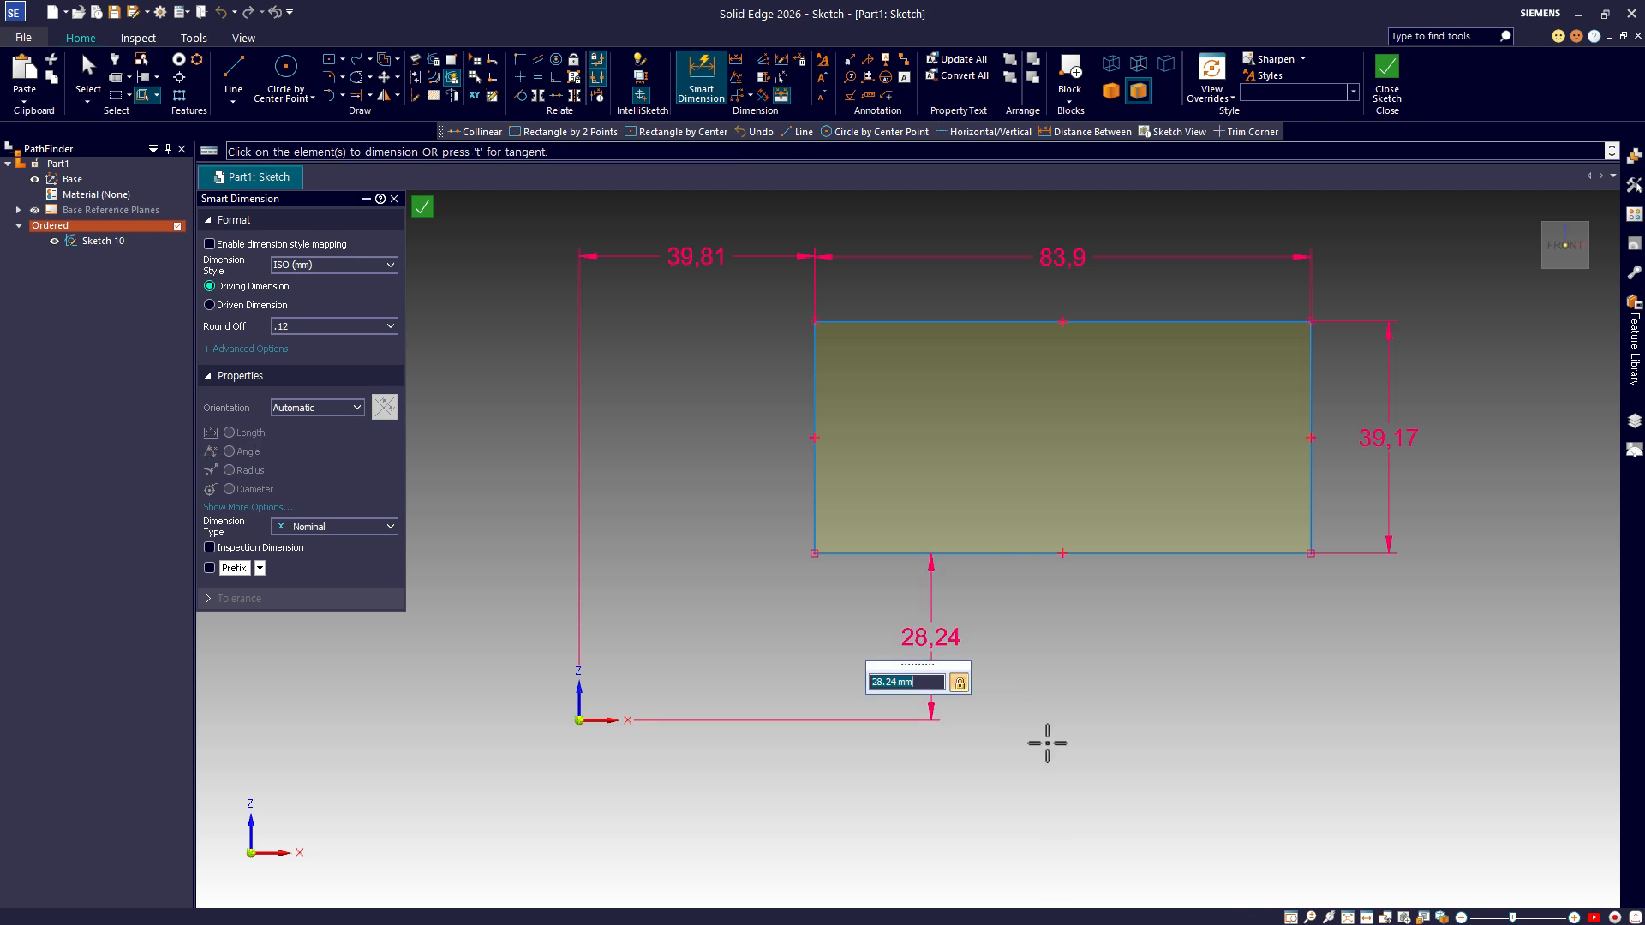
pyautogui.press('Escape')
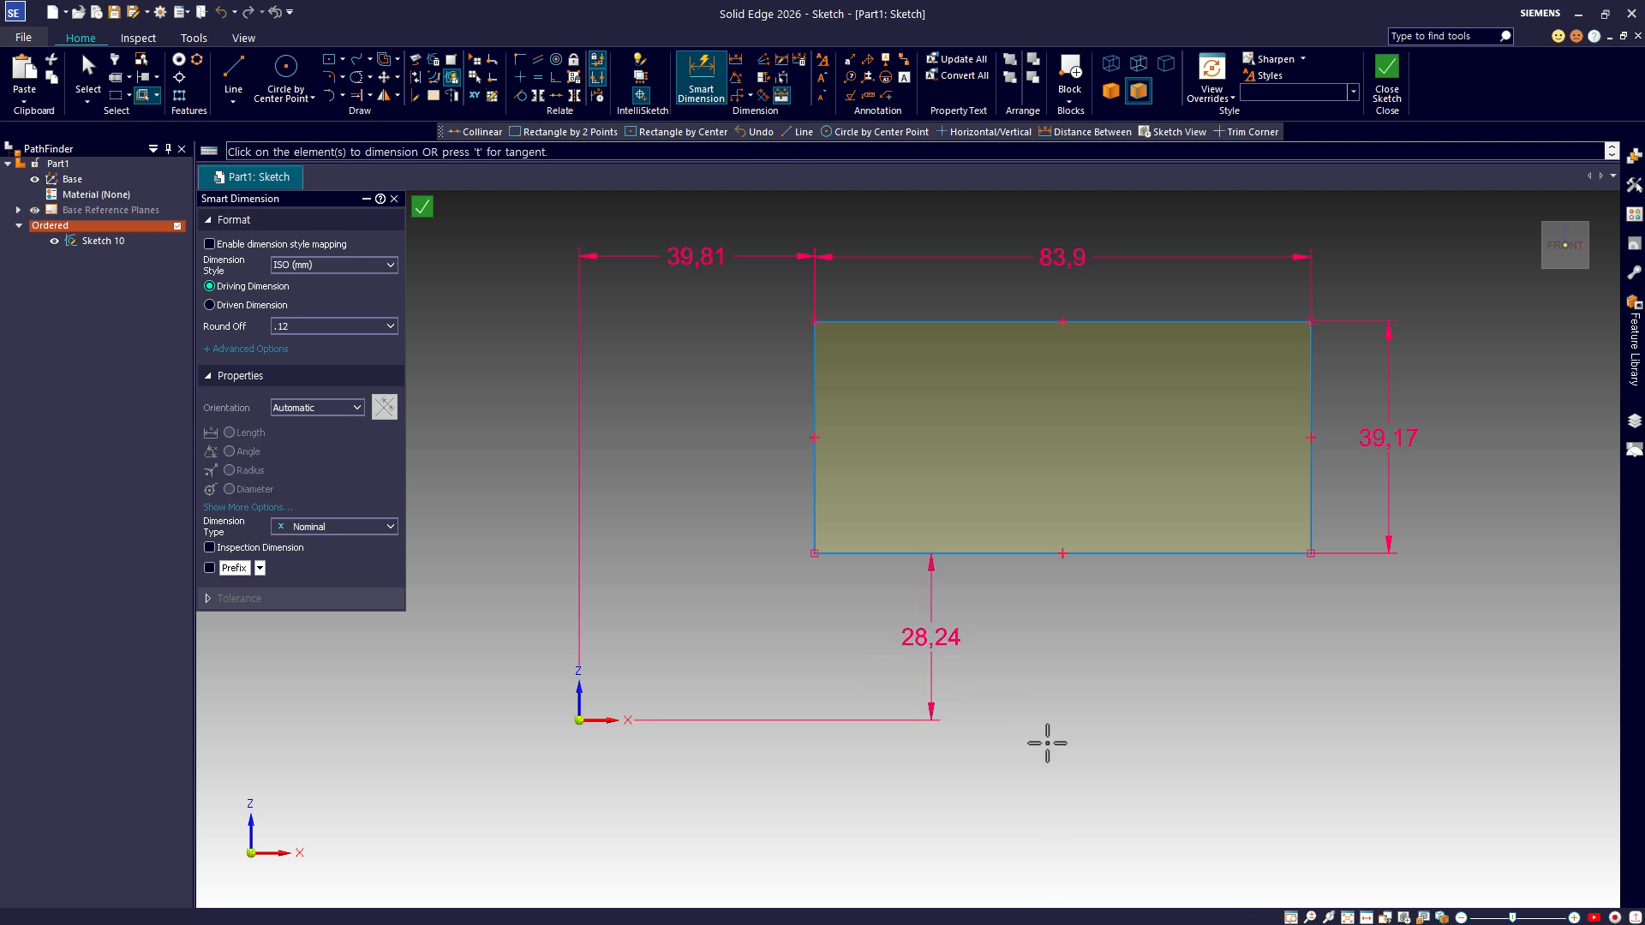
pyautogui.press('Escape')
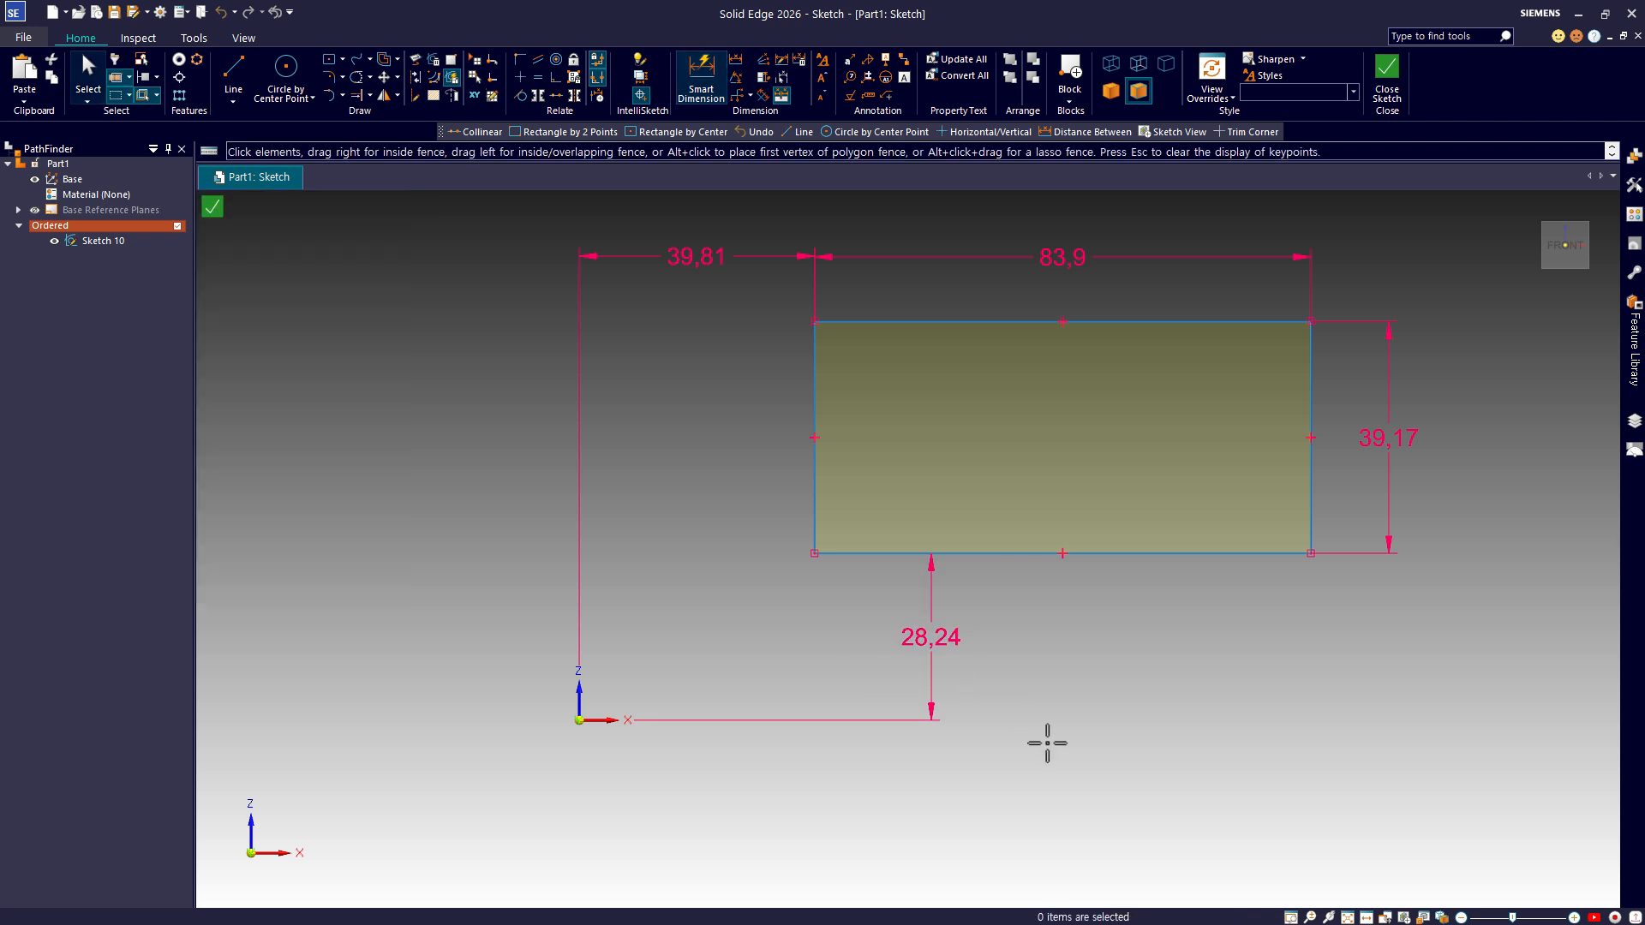
# Step: Try to move the fully dimensioned rectangle by its lower-right corner
pyautogui.click(1260, 552)
pyautogui.moveTo(1311, 565); pyautogui.dragTo(1309, 610)
pyautogui.click(1242, 570)
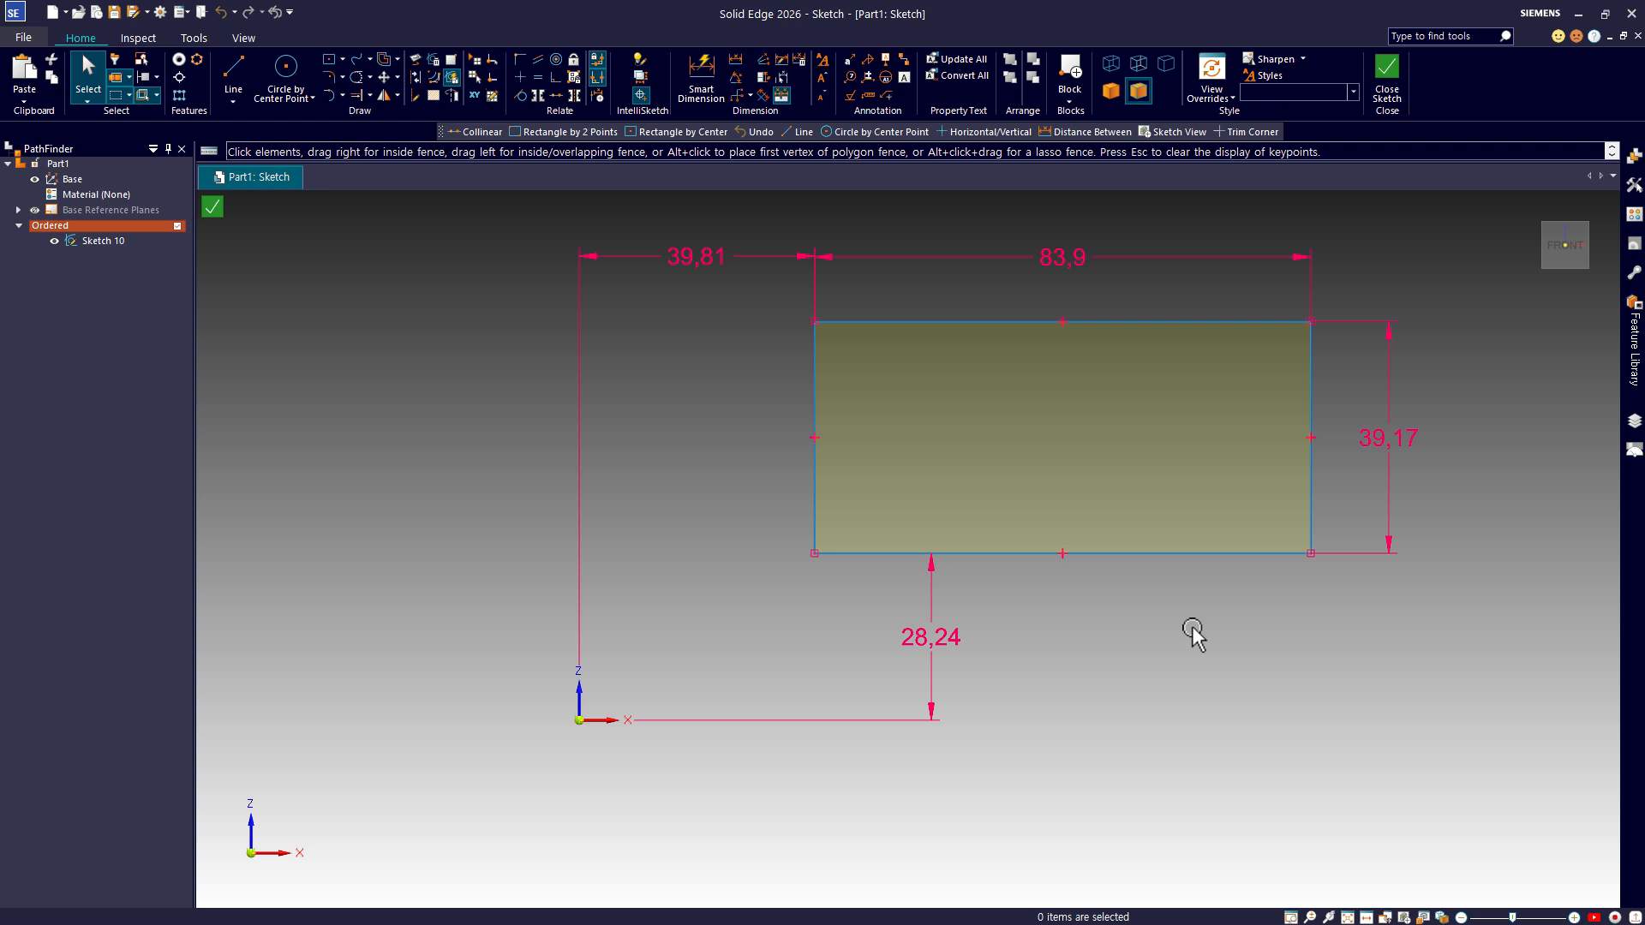
# Step: Turn on the sketch relationship colors and delete the vertical distance dimension between the X axis and the rectangle's bottom edge
pyautogui.click(641, 82)
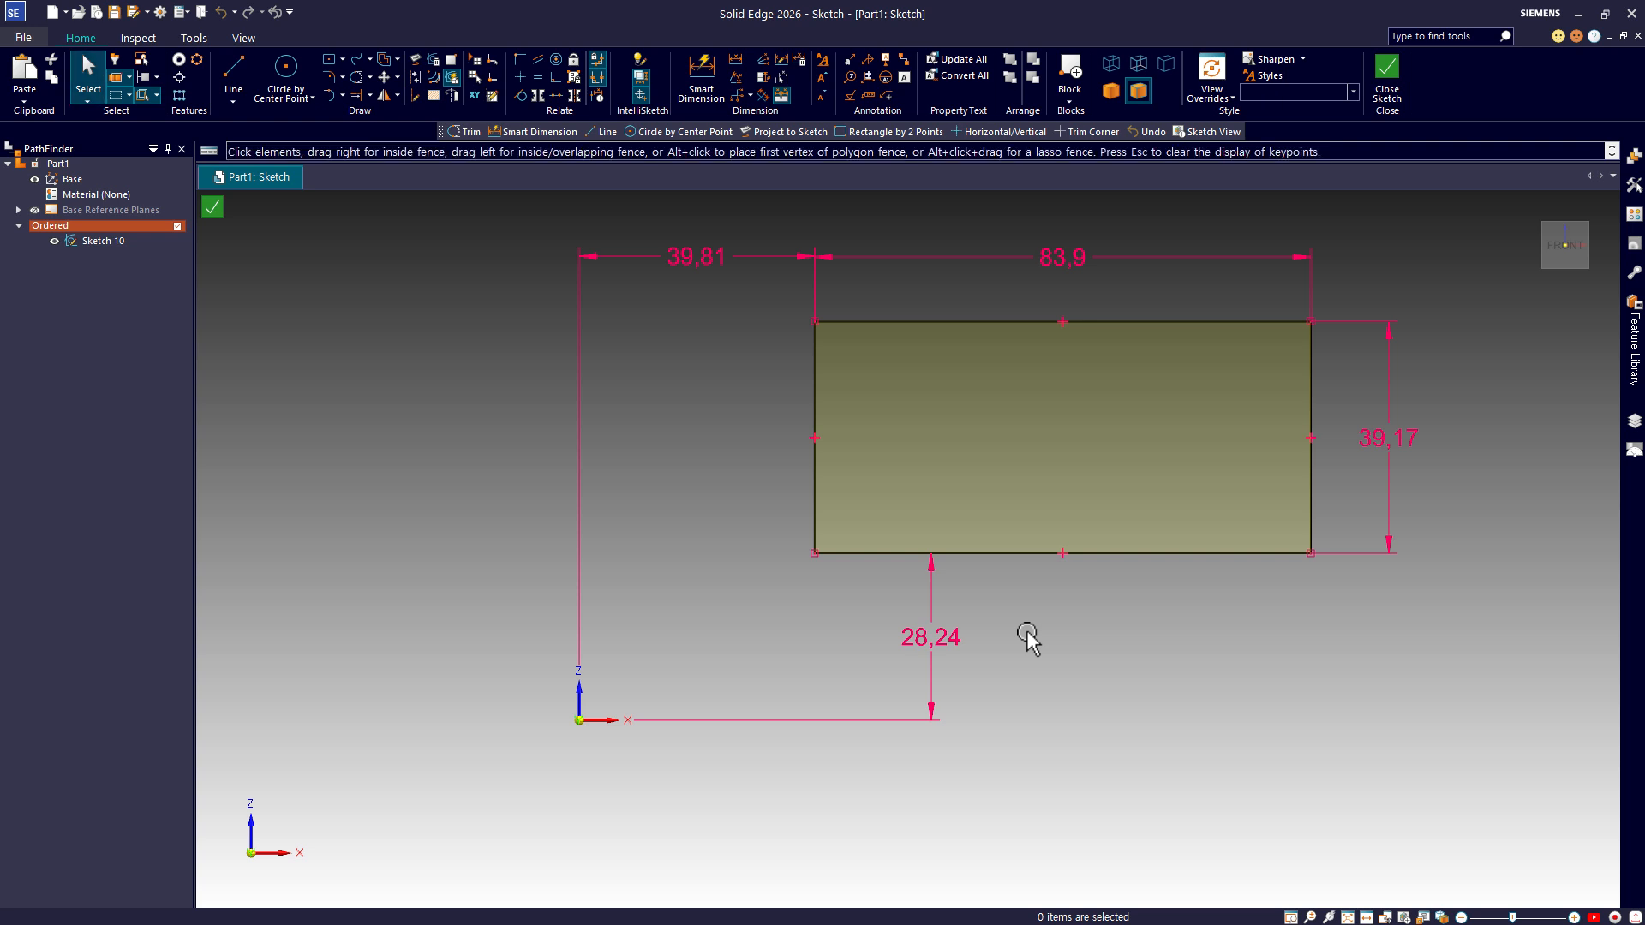
pyautogui.click(930, 579)
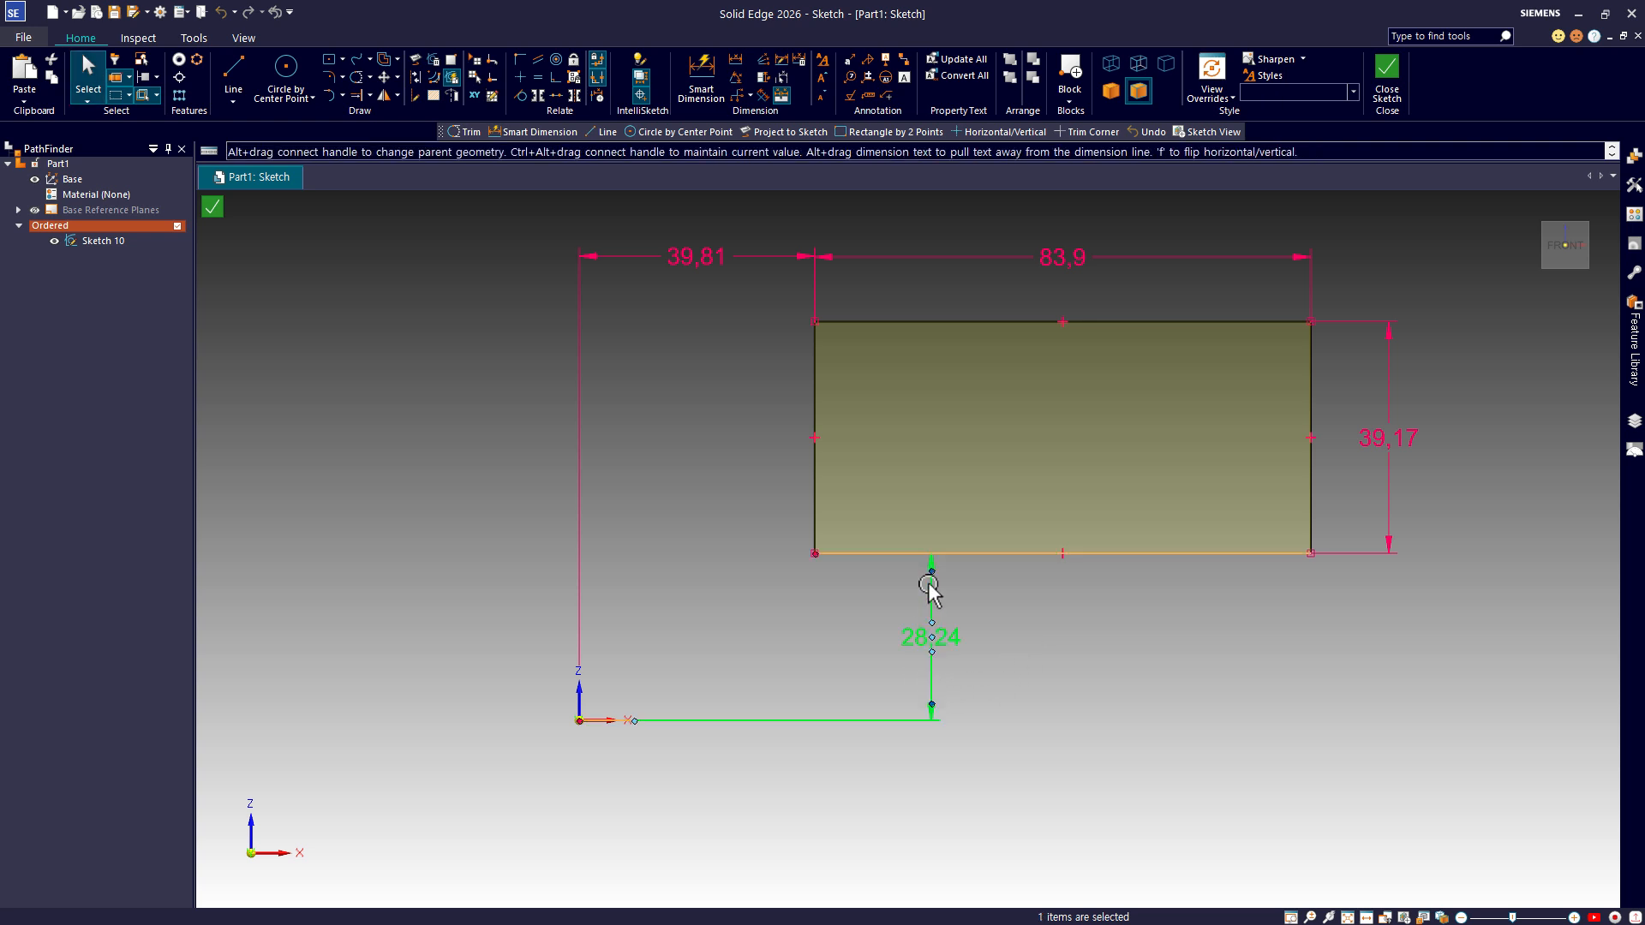
pyautogui.press('Delete')
pyautogui.click(1034, 611)
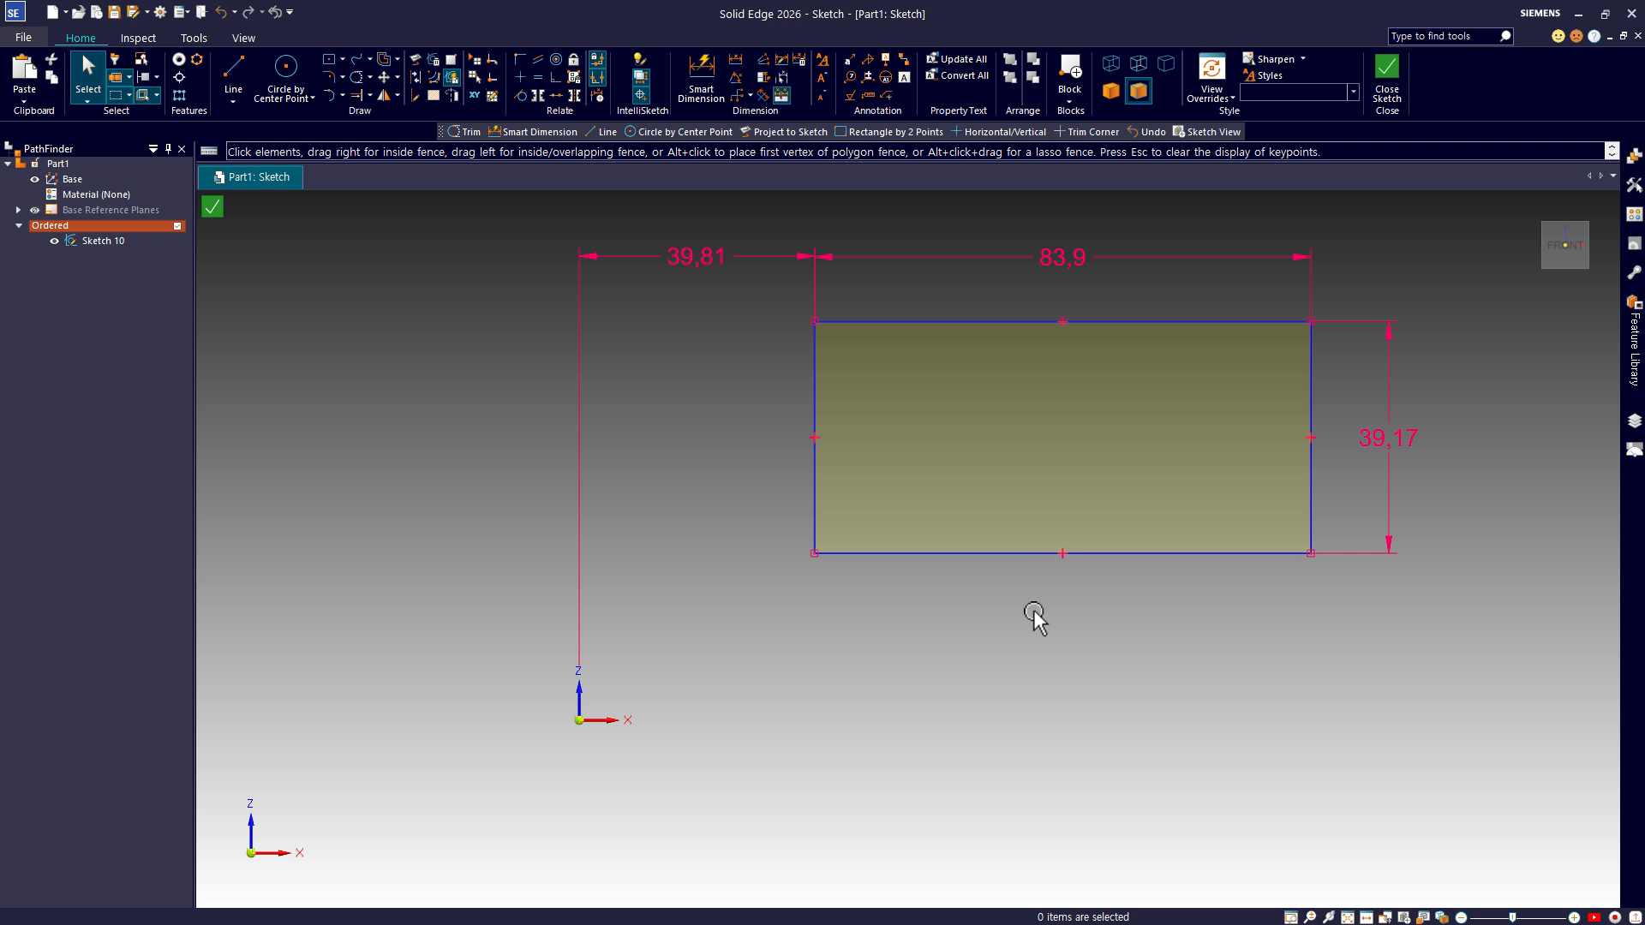
# Step: Re-add the vertical distance dimension between the X axis and the rectangle's bottom edge, and delete it again
pyautogui.click(701, 77)
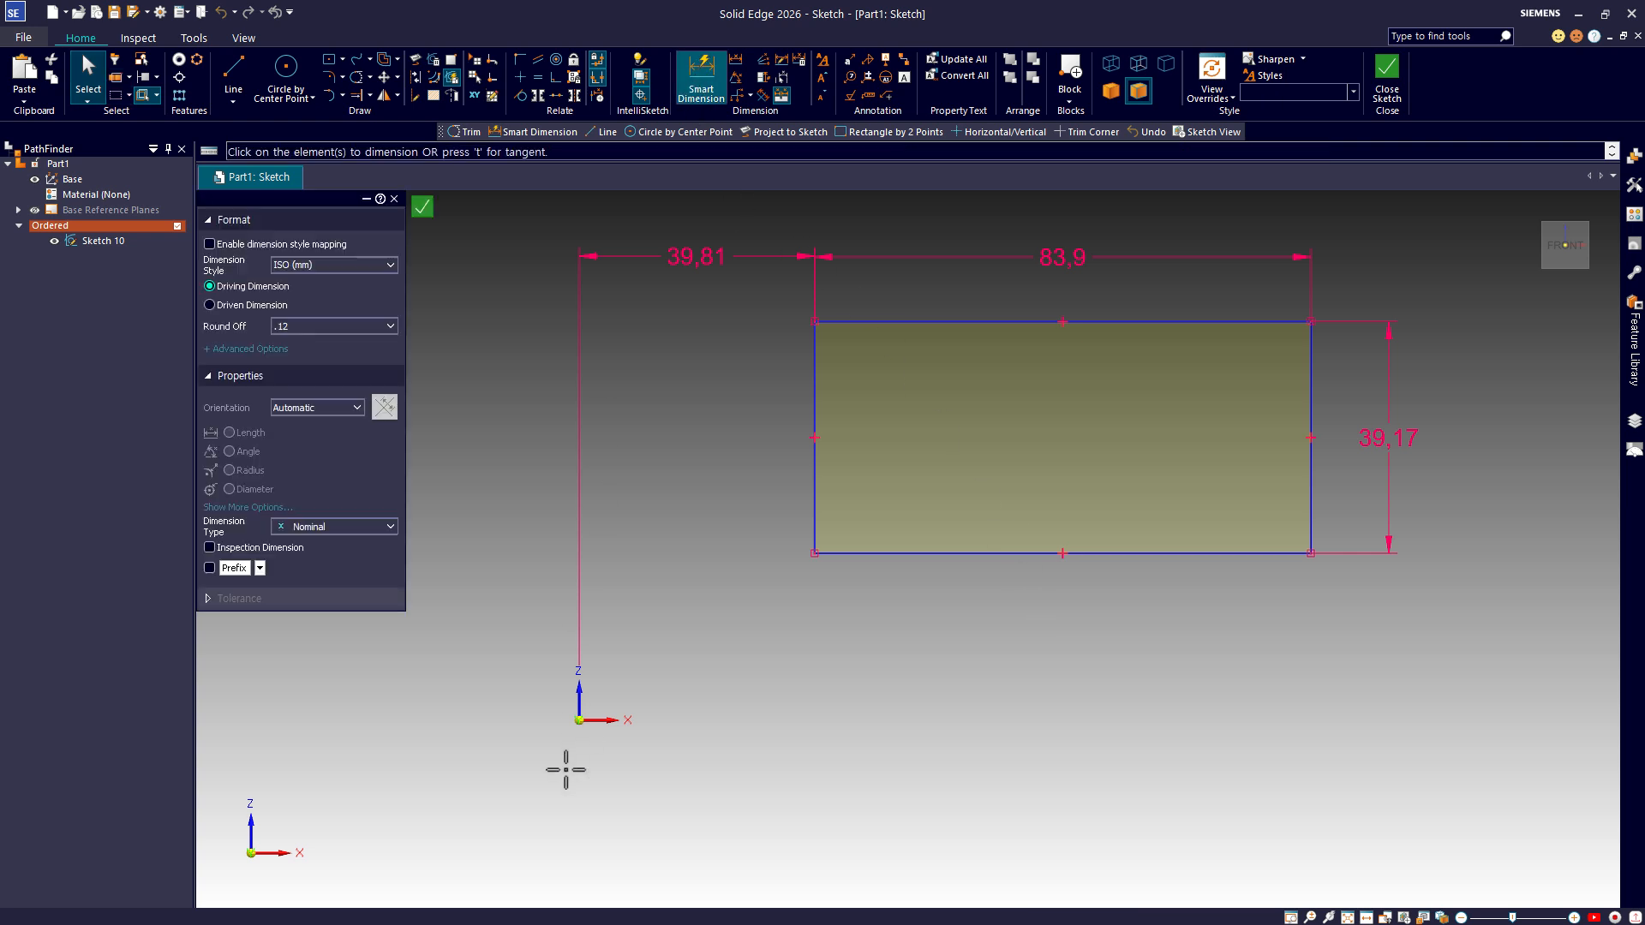
pyautogui.click(609, 720)
pyautogui.click(891, 553)
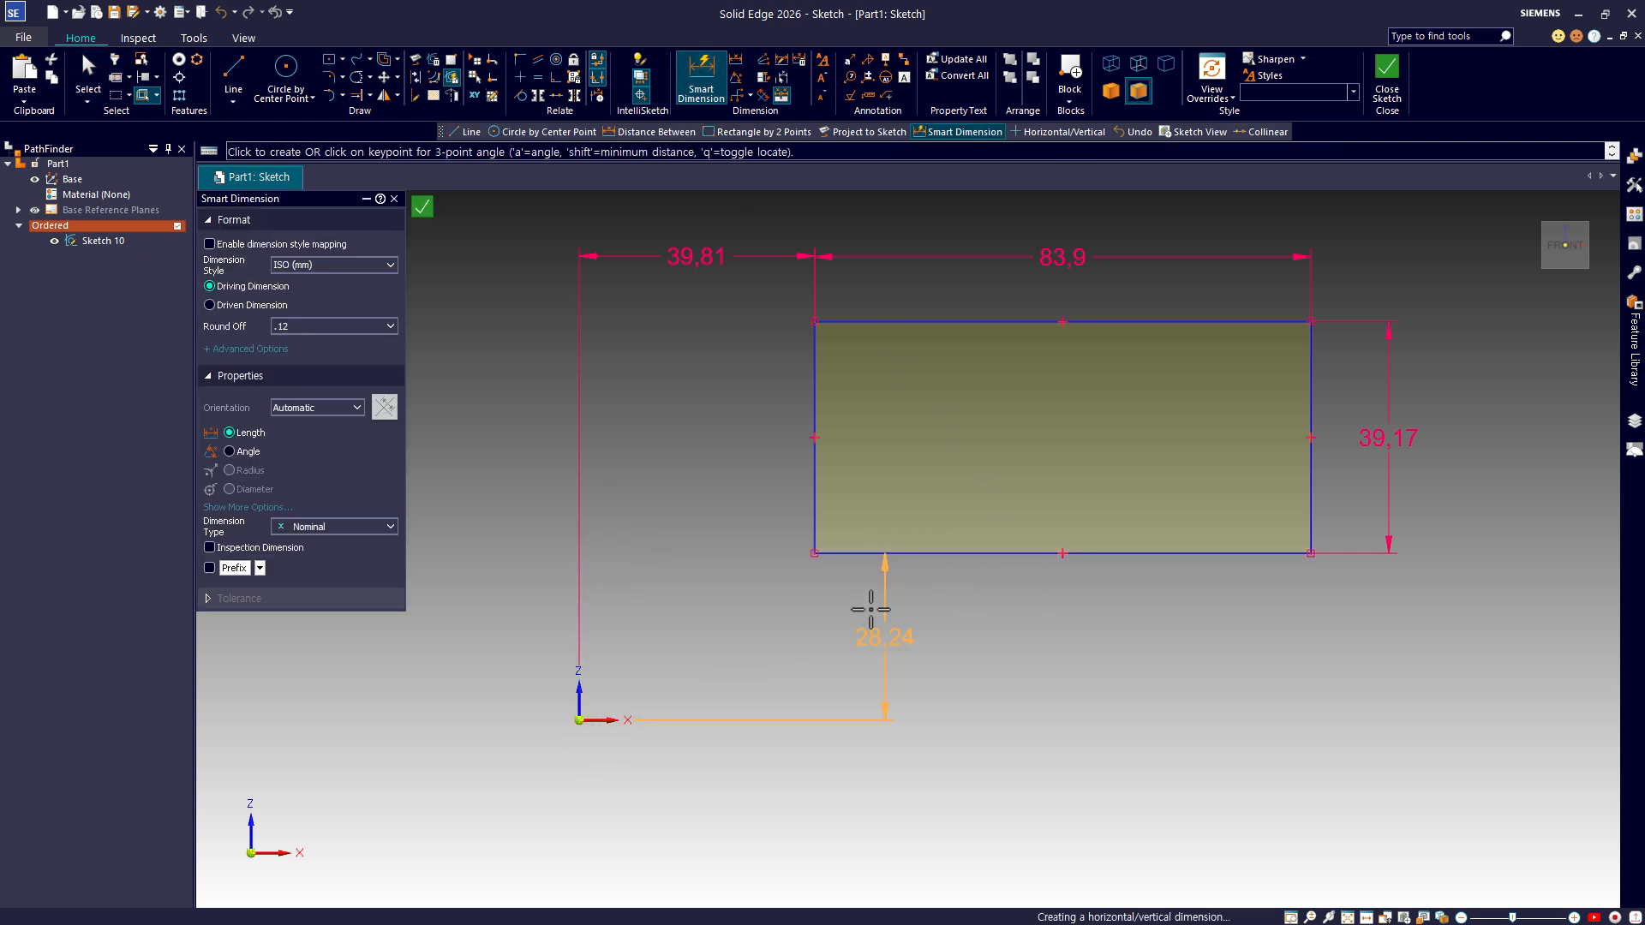
pyautogui.click(963, 638)
pyautogui.press('Escape')
pyautogui.press('Escape')
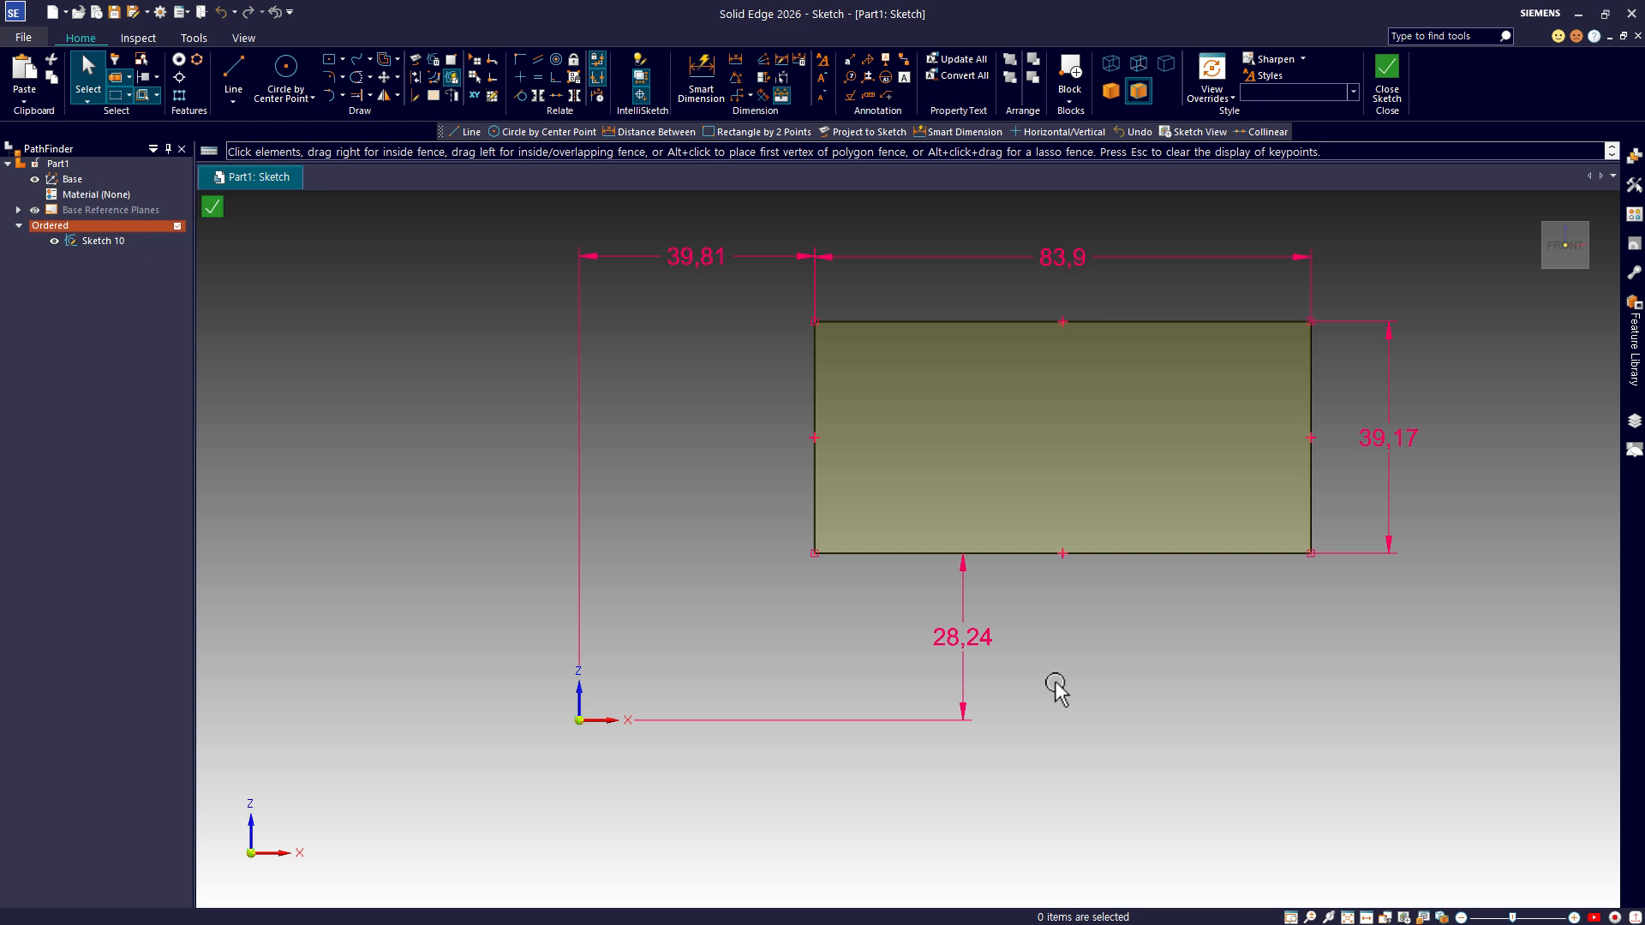
pyautogui.click(864, 720)
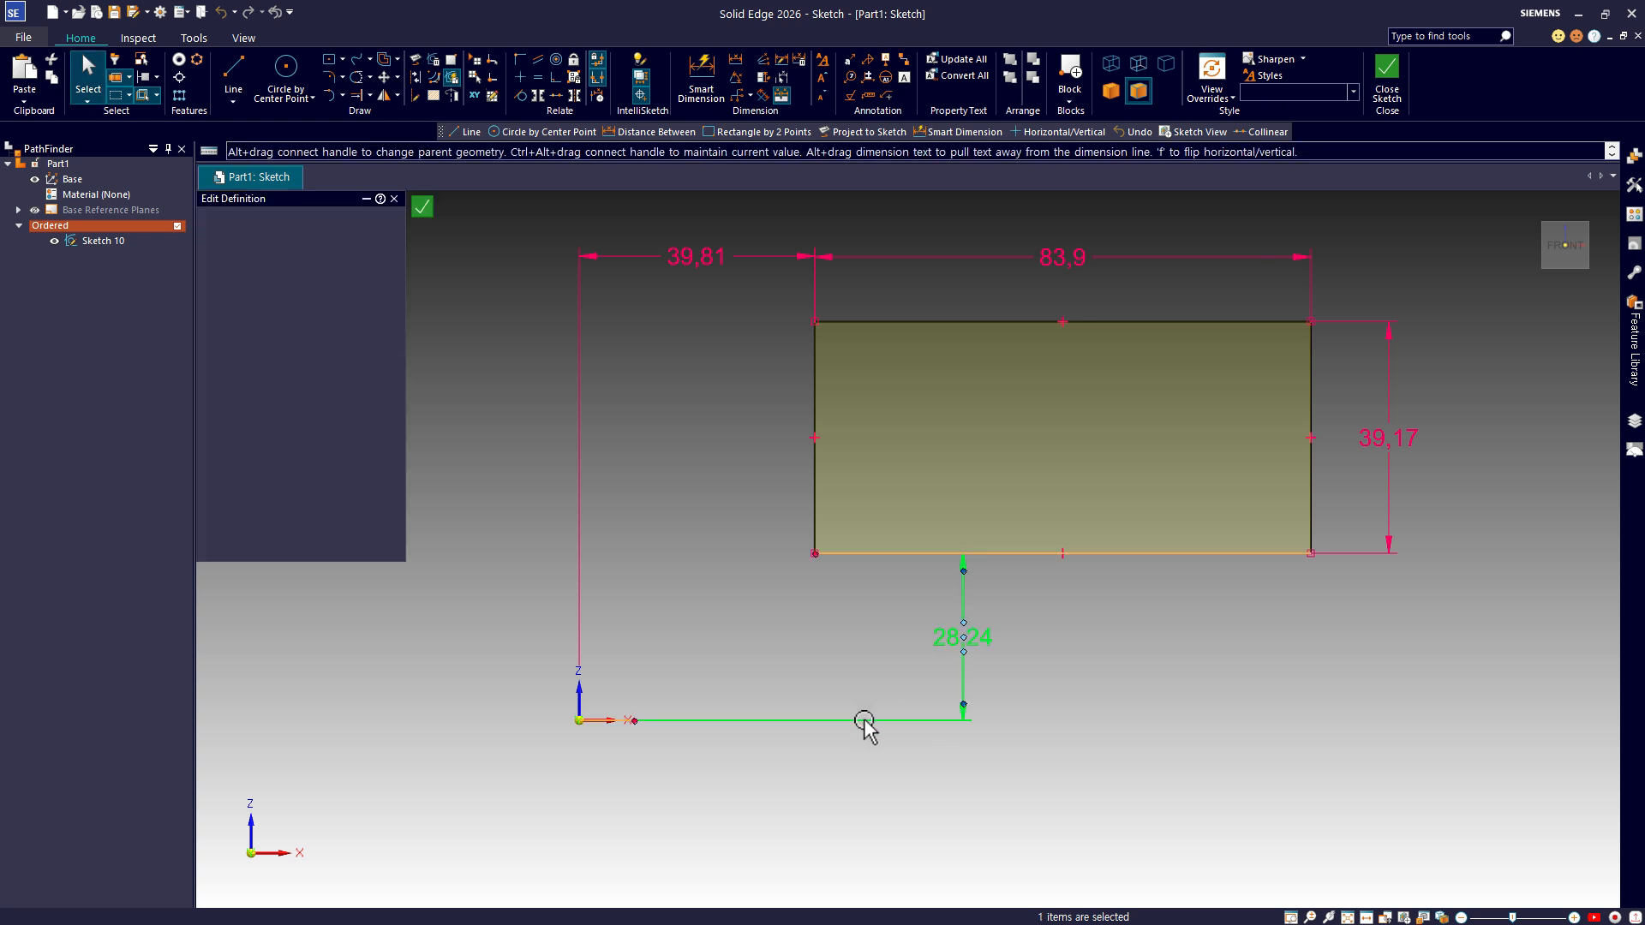
pyautogui.press('Delete')
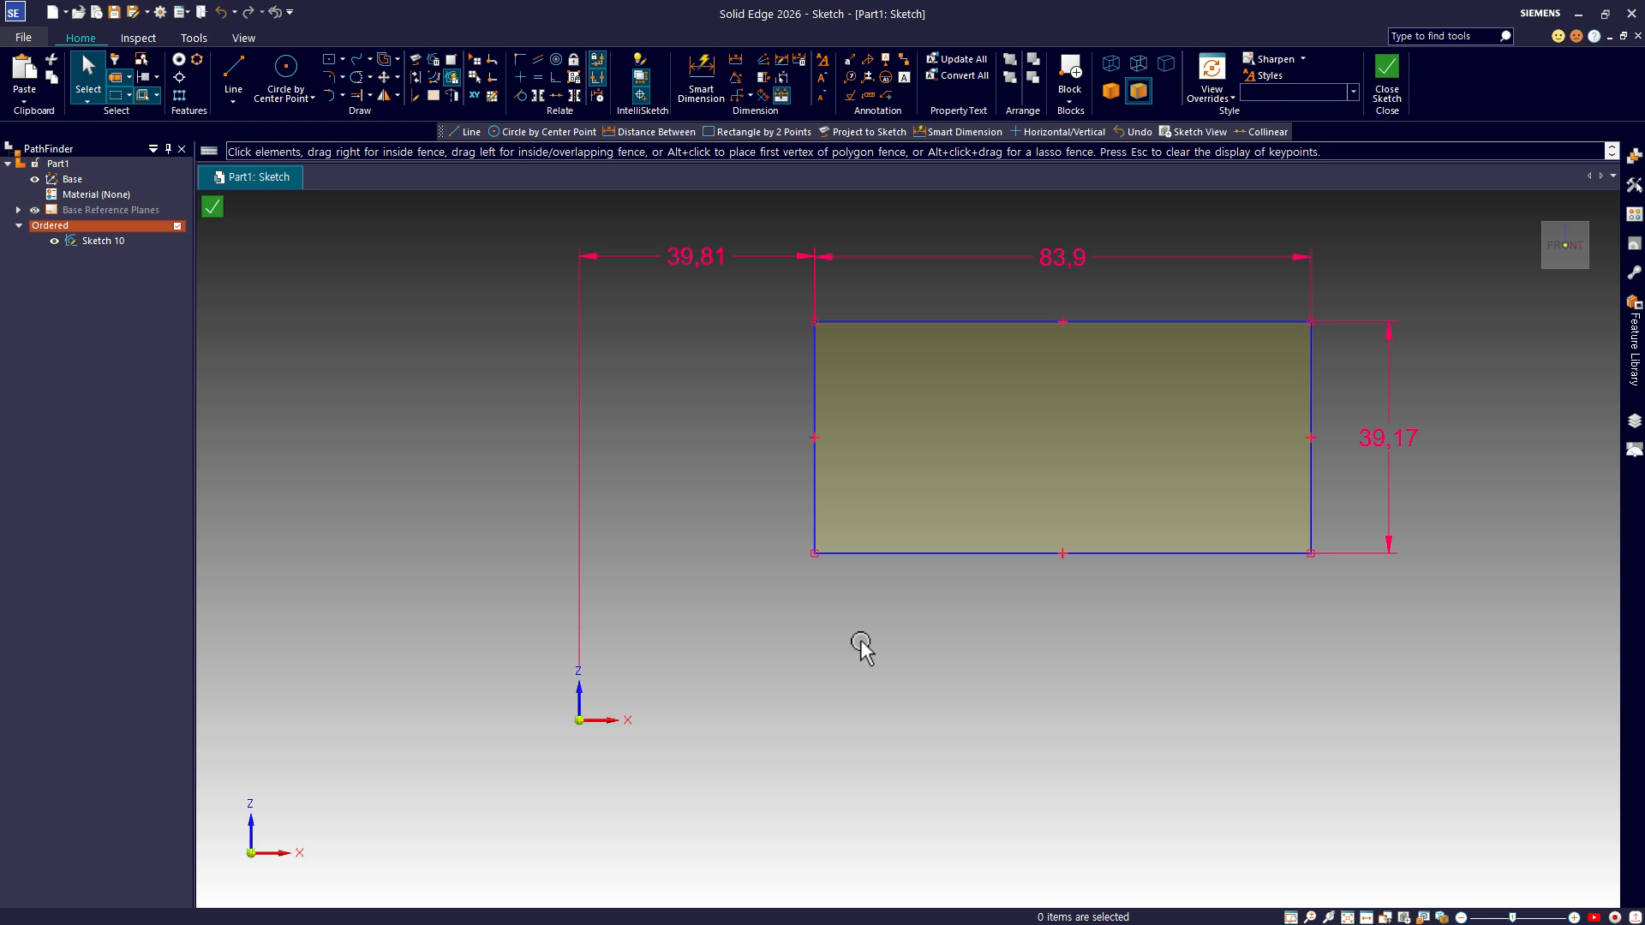
# Step: Run the Relationship Assistant on all the rectangle's lines and show their variability twice
pyautogui.click(599, 97)
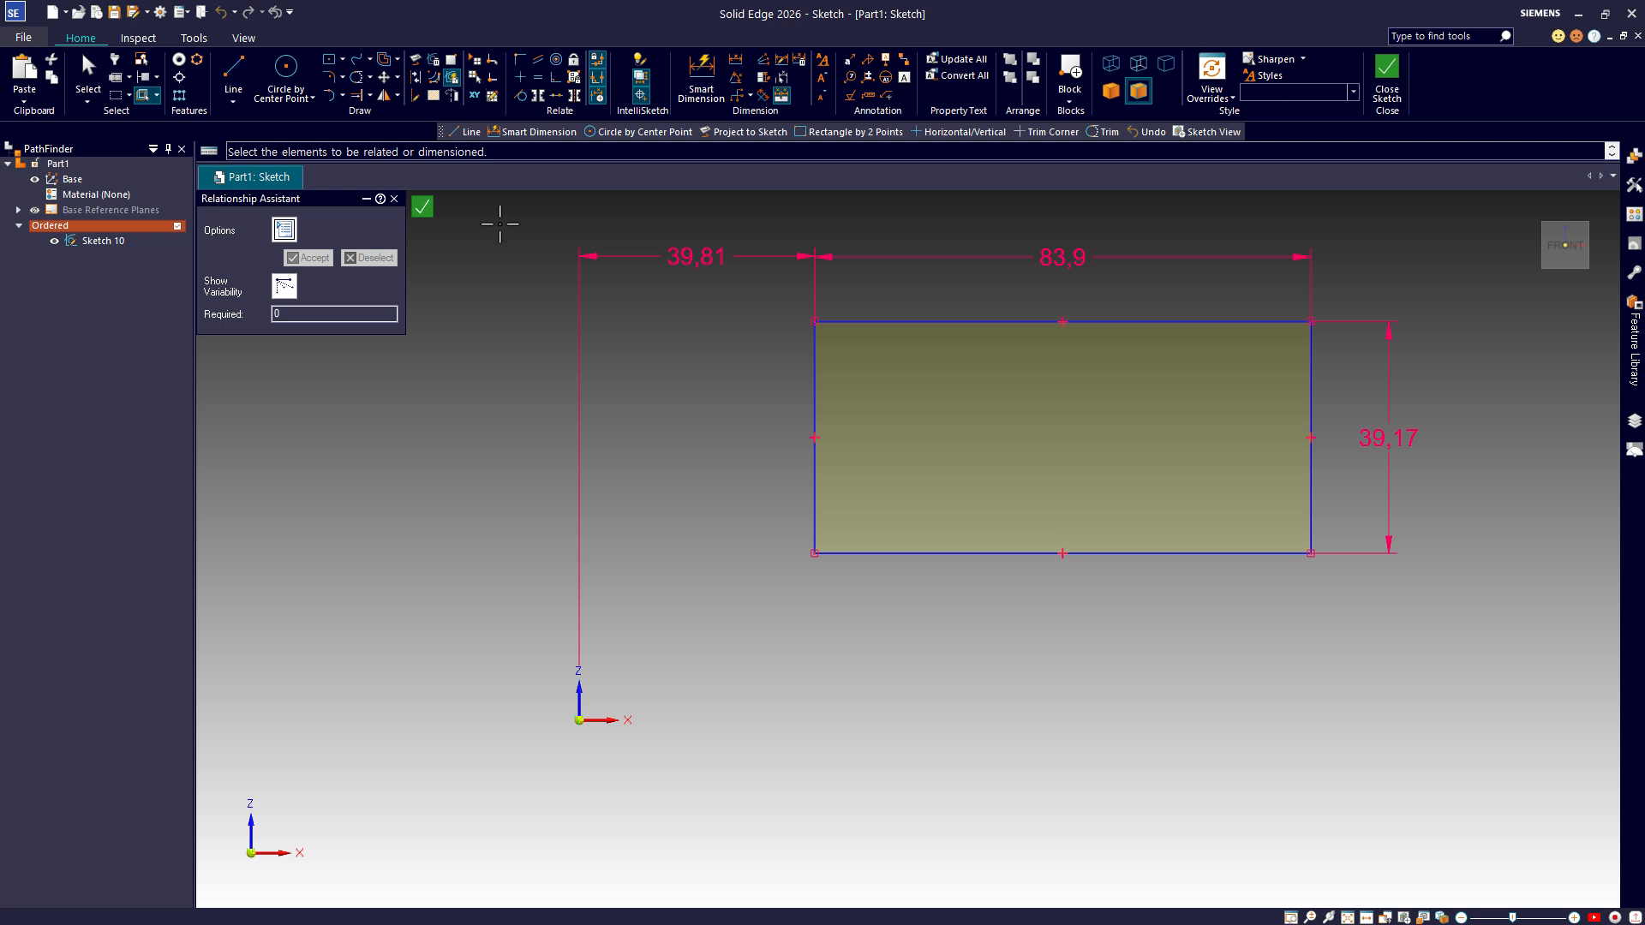
pyautogui.moveTo(500, 224)
pyautogui.mouseDown()
pyautogui.moveTo(1145, 643)
pyautogui.moveTo(1393, 760)
pyautogui.mouseUp()
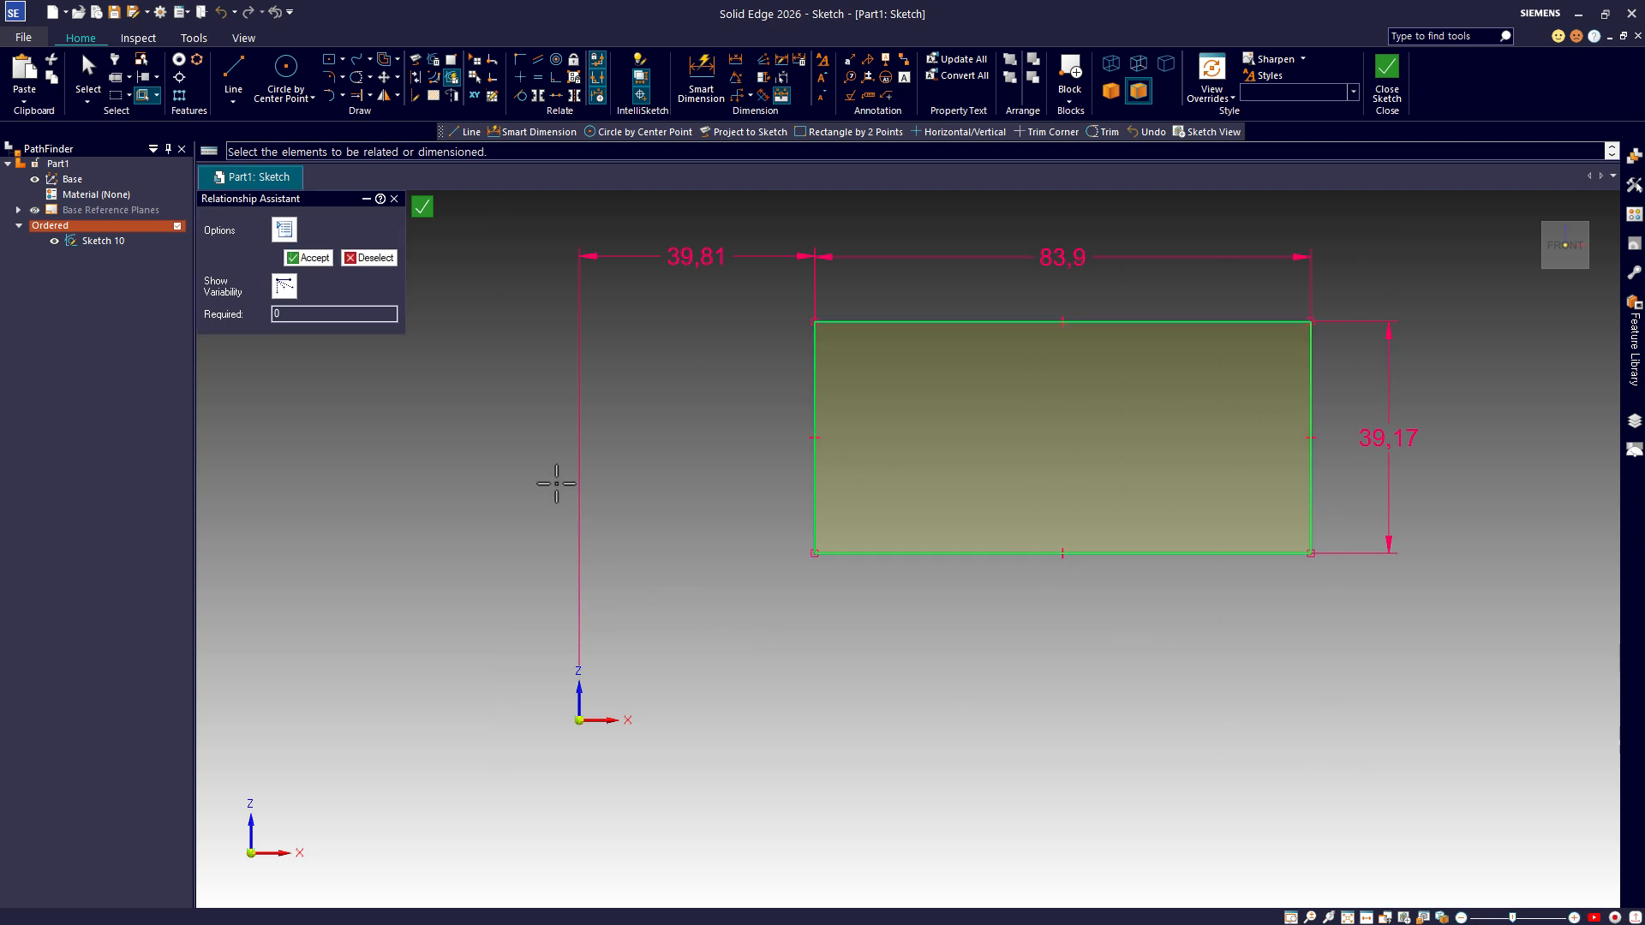
pyautogui.click(288, 289)
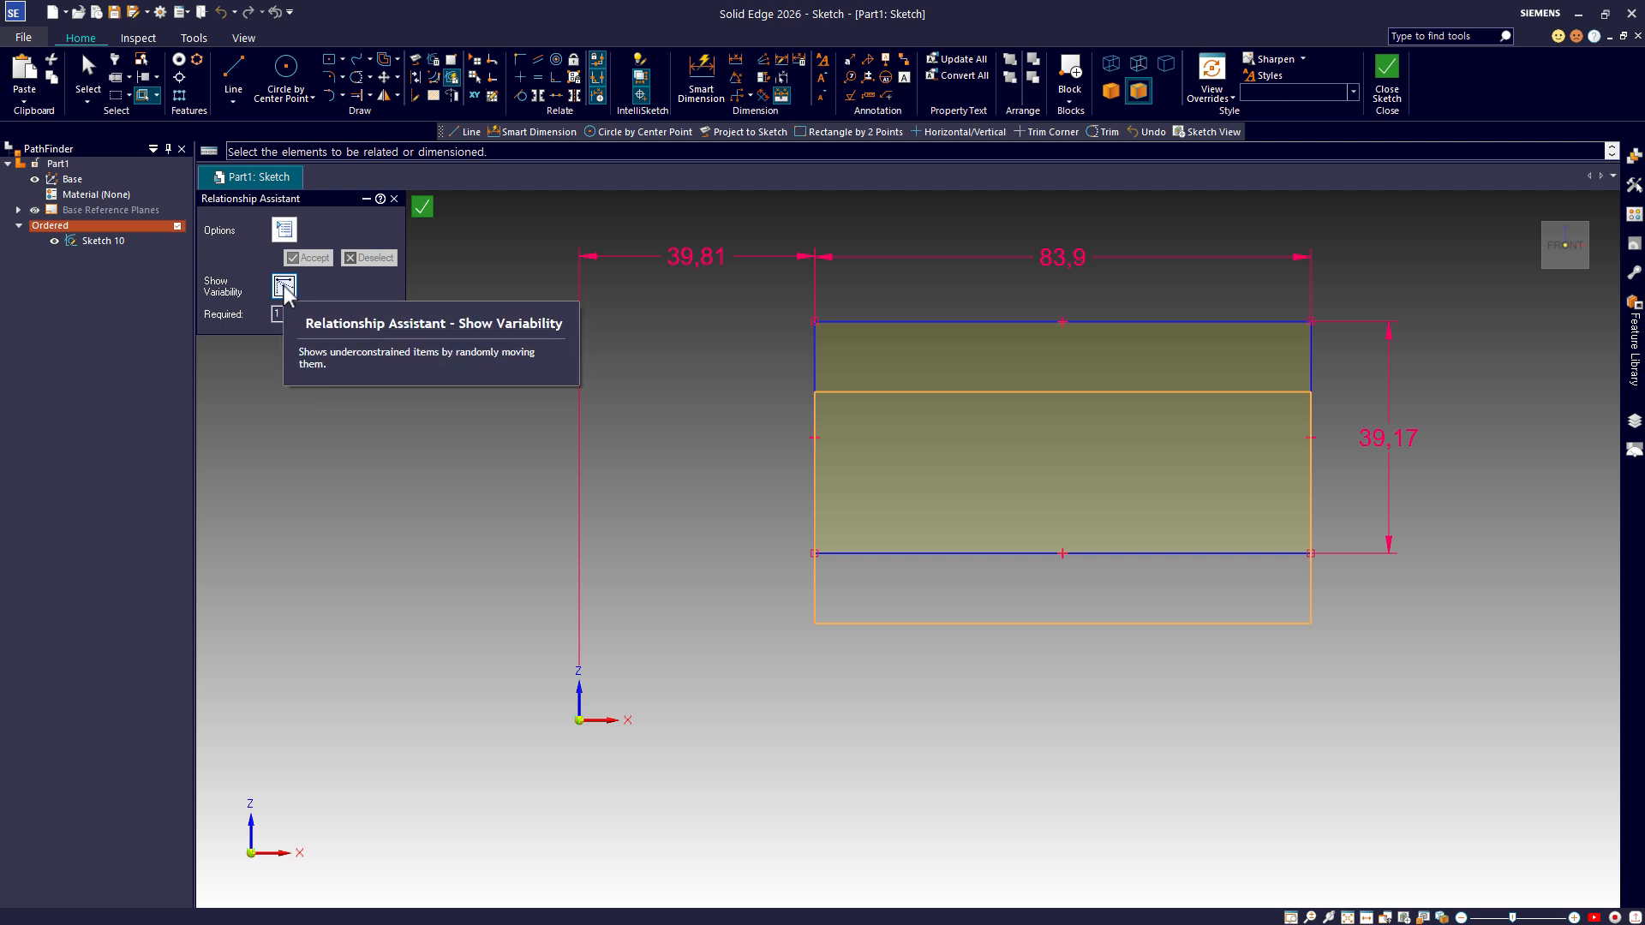
pyautogui.click(284, 287)
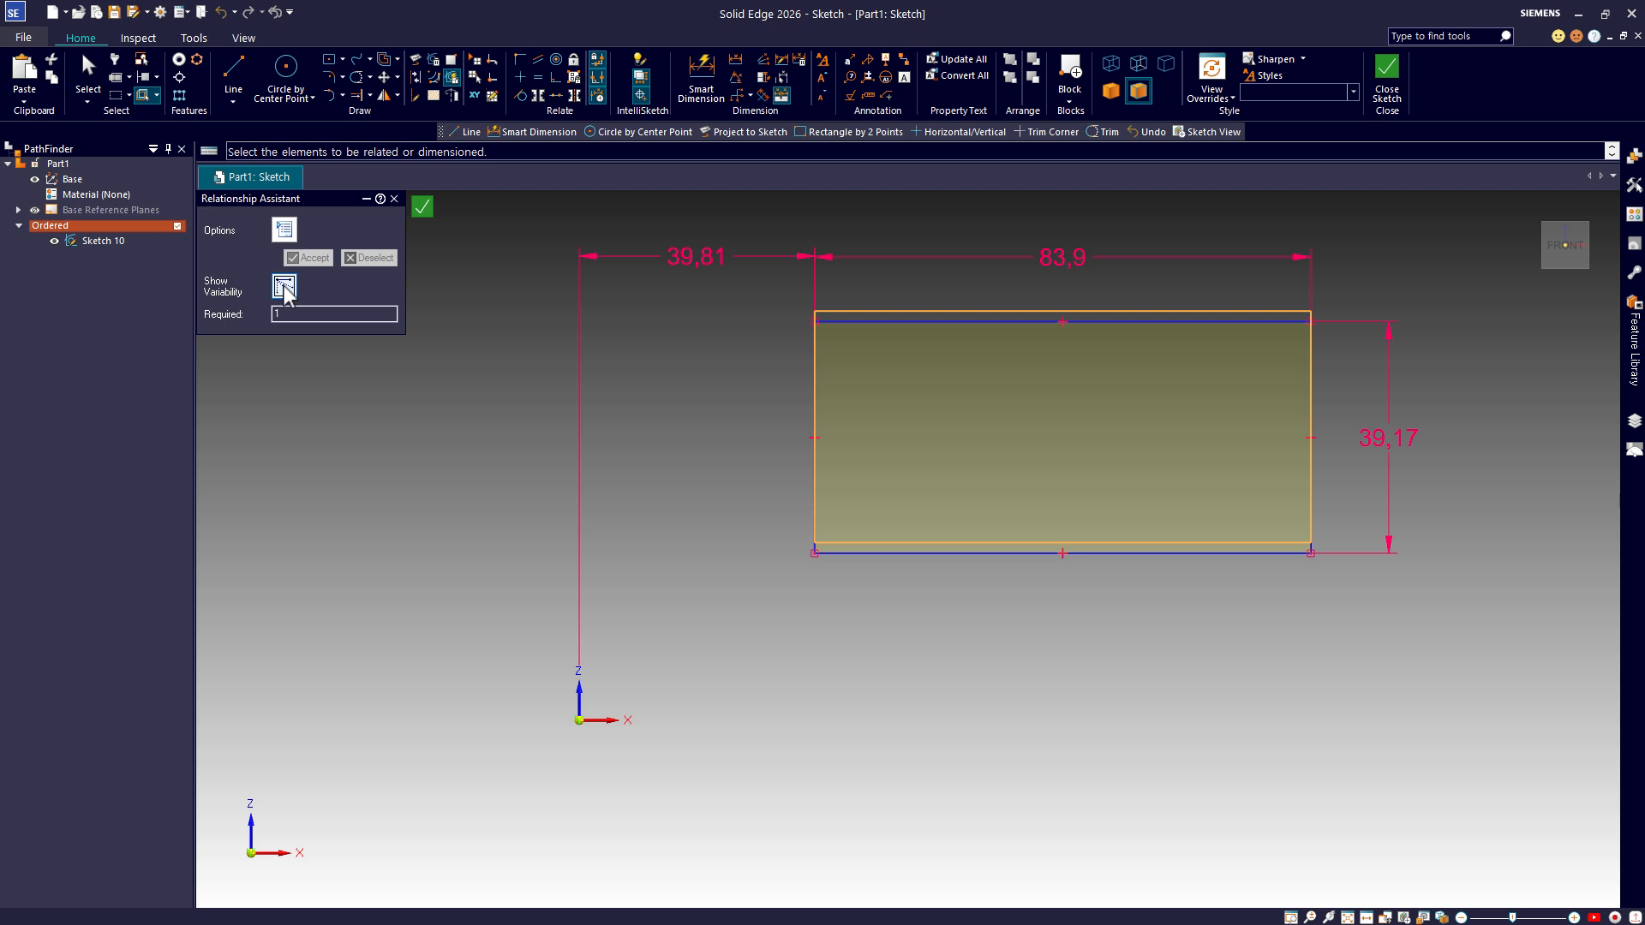